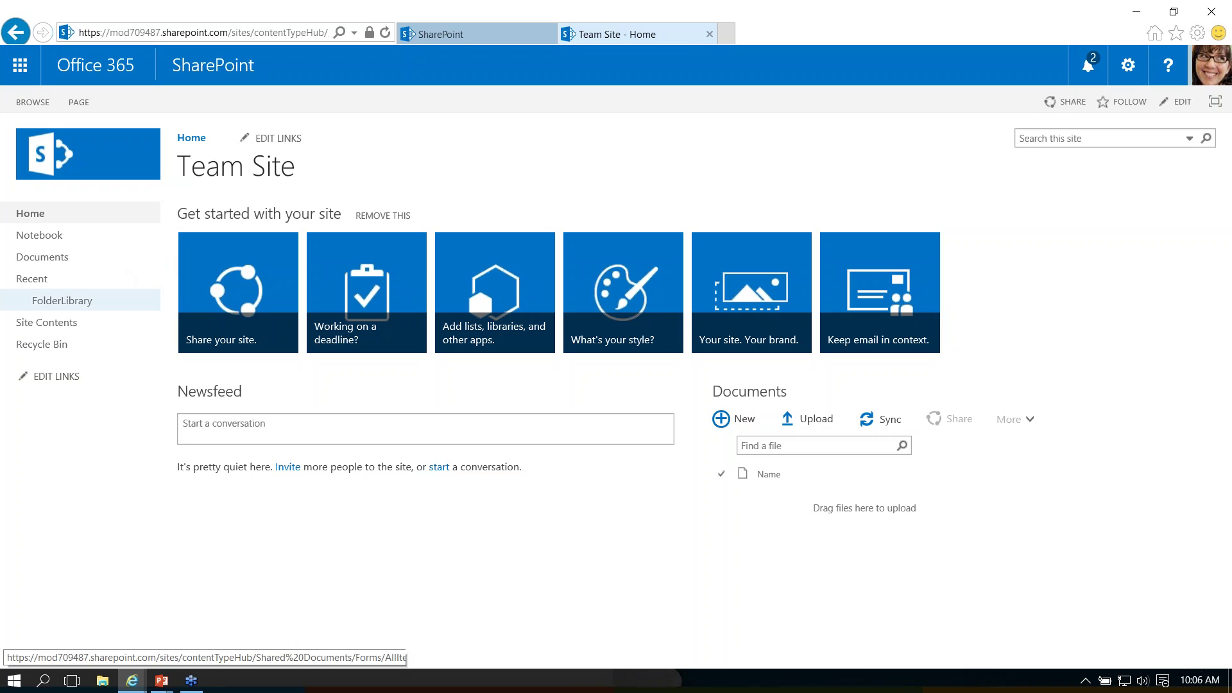
# - Open the CustomerName folder in the FolderLibrary document library
pyautogui.click(83, 302)
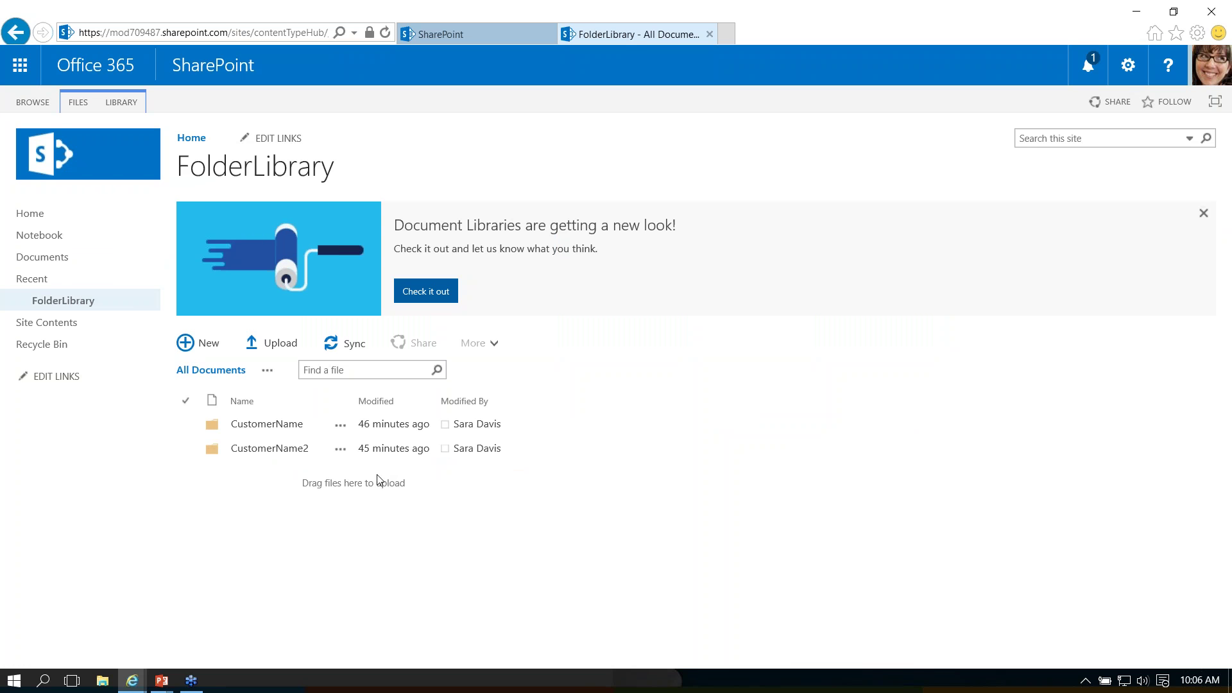
pyautogui.click(481, 32)
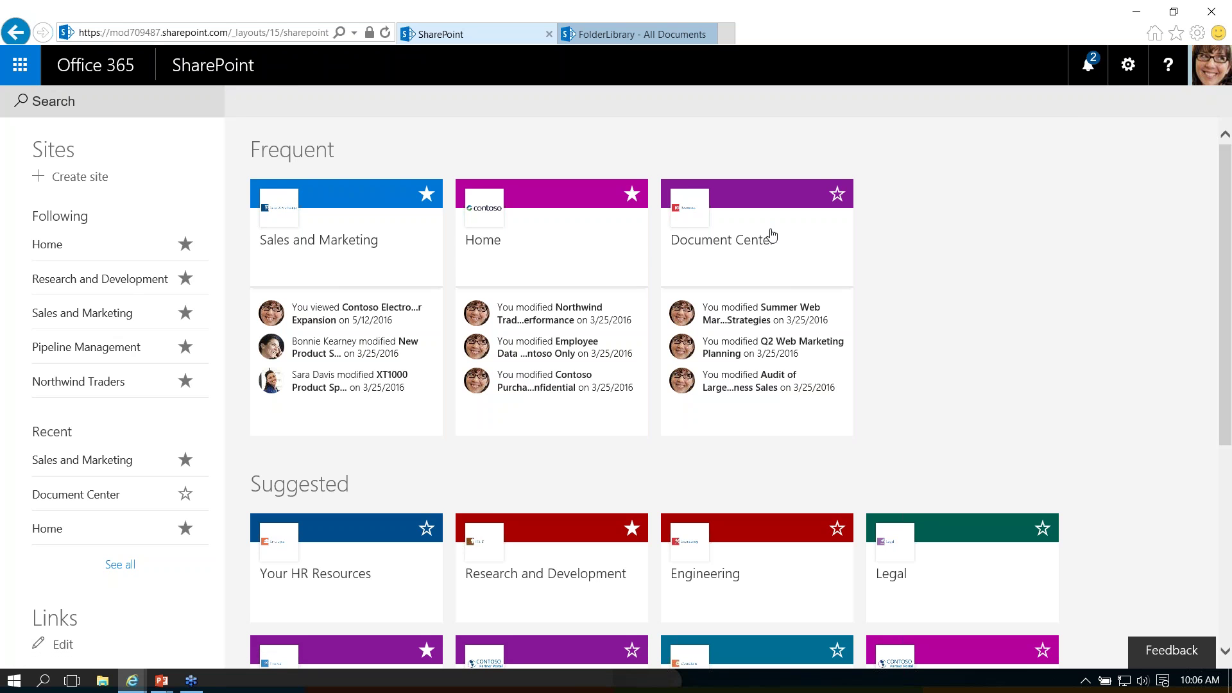
pyautogui.click(633, 34)
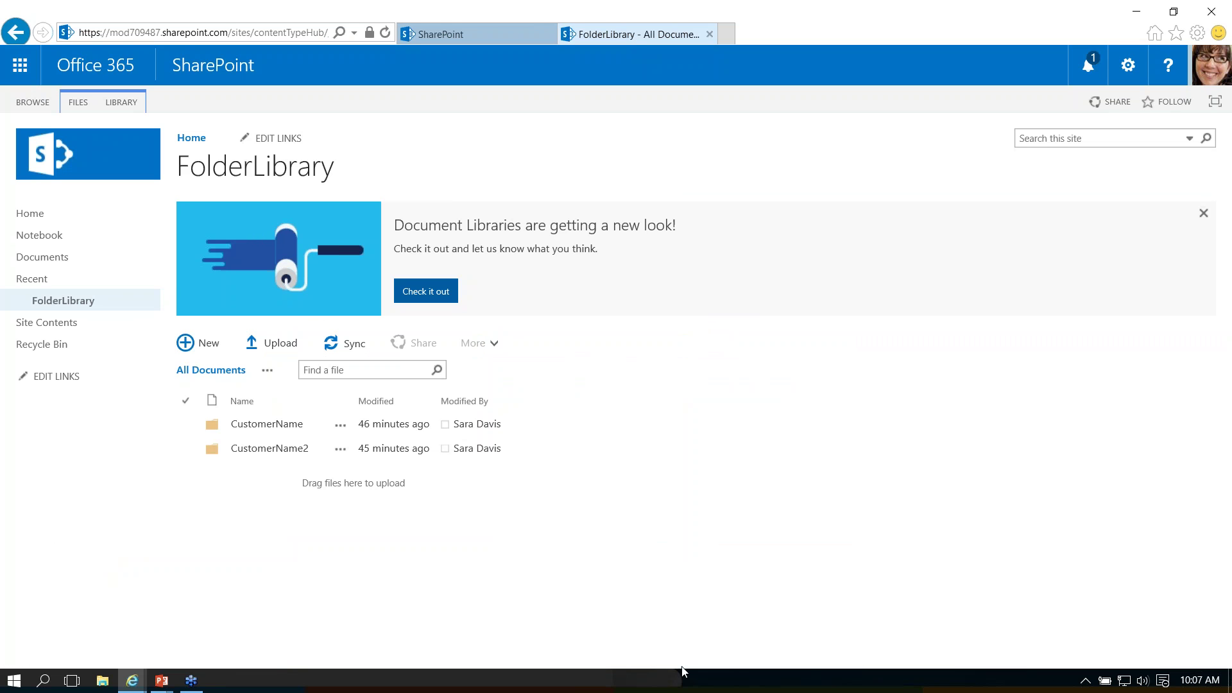
pyautogui.click(278, 428)
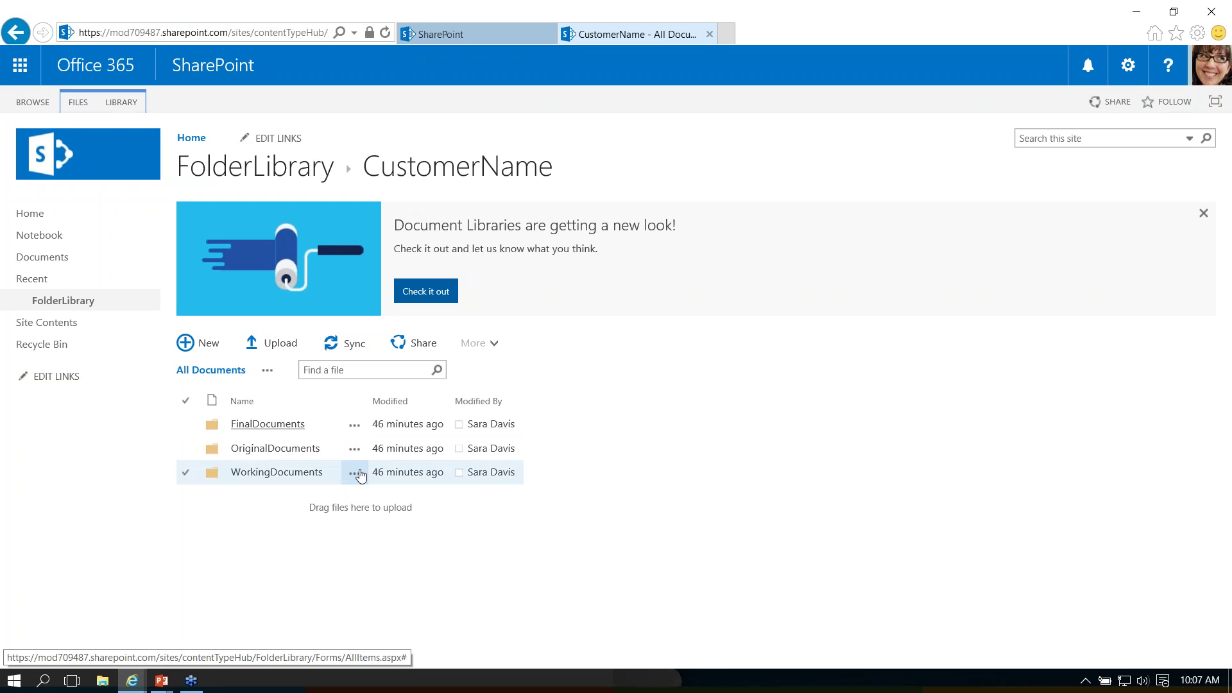
# - Rename the OriginalDocuments folder as 01-OriginalDocuments and save the change
pyautogui.click(355, 449)
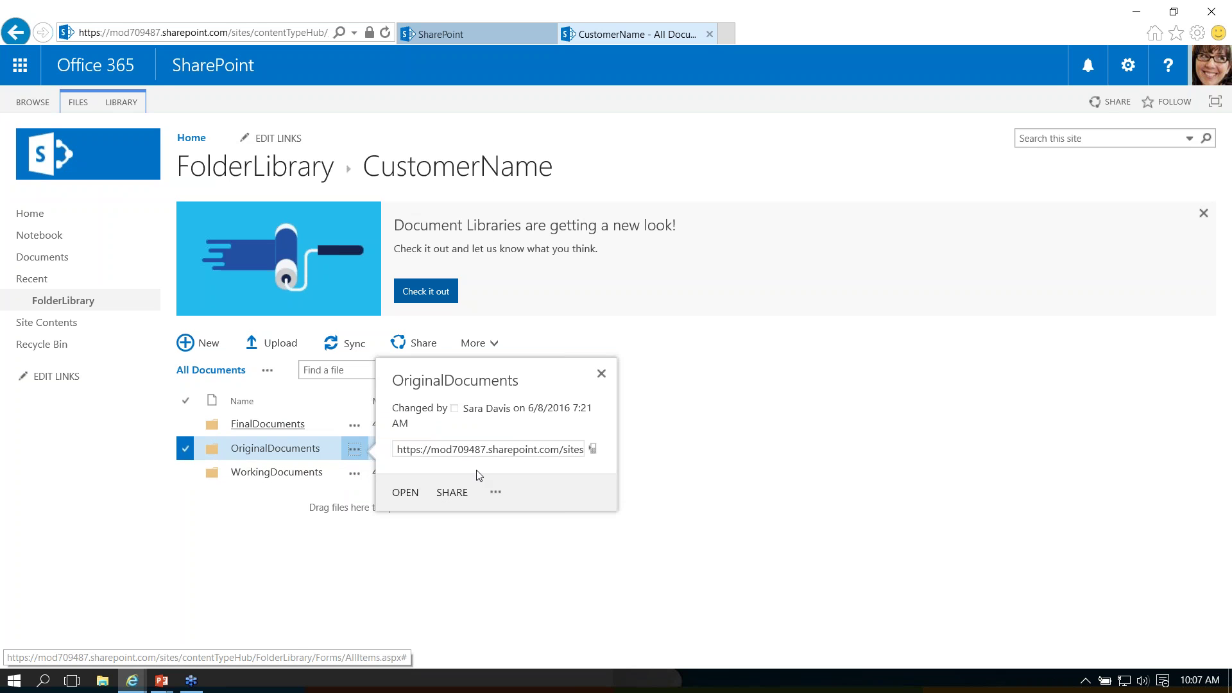
pyautogui.click(496, 492)
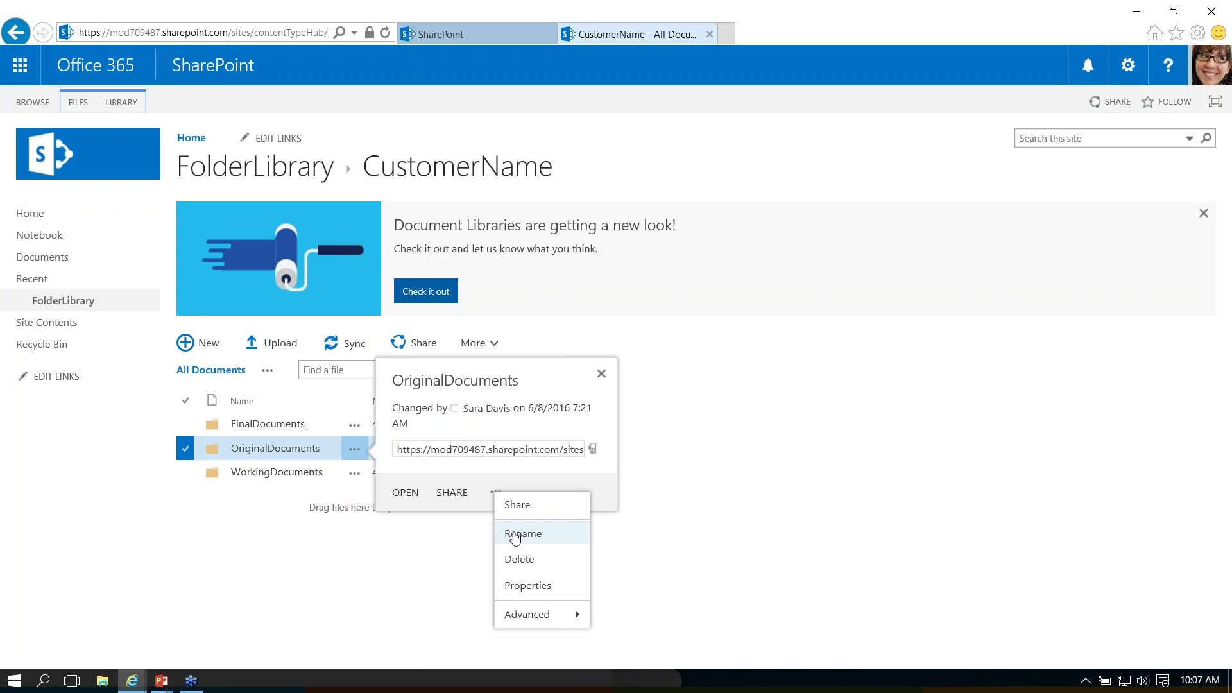
pyautogui.click(514, 536)
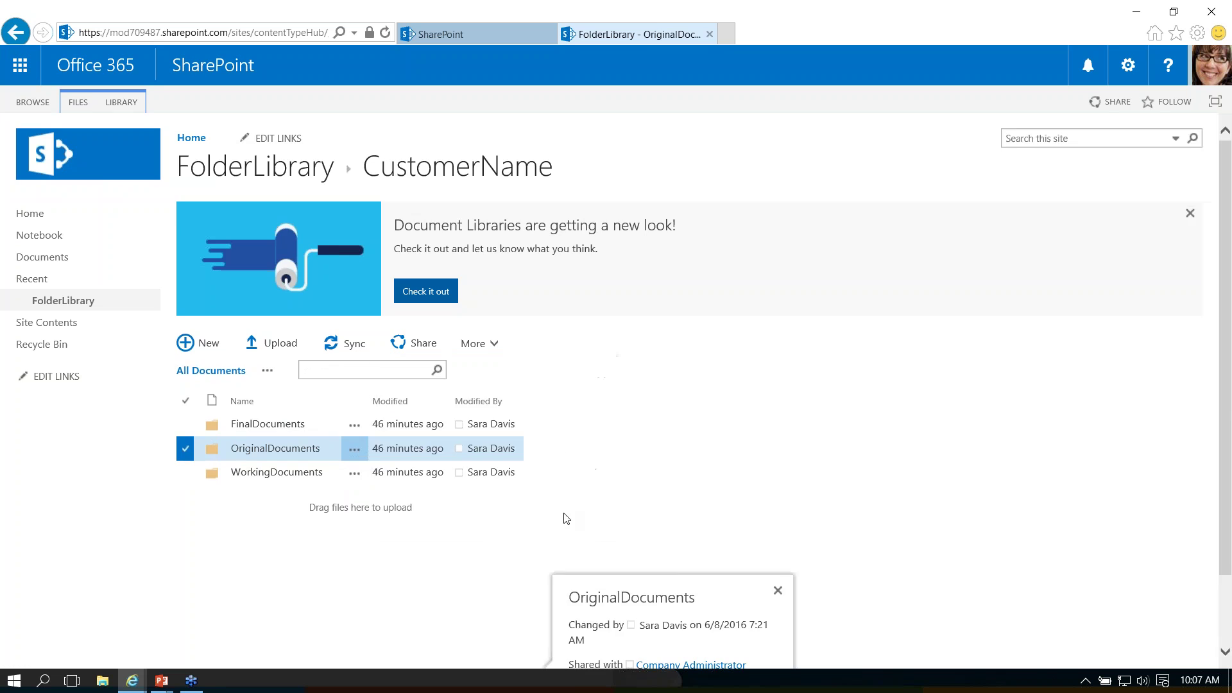
pyautogui.write('02OriginalDocuments')
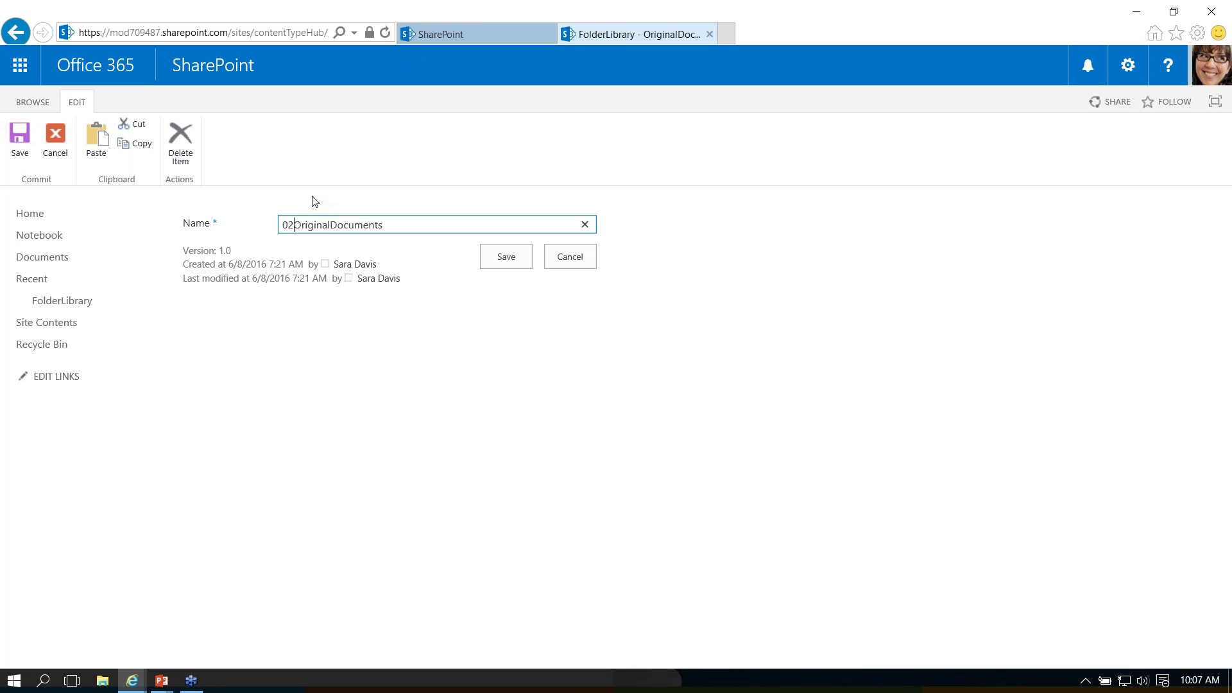
pyautogui.press('BackSpace')
pyautogui.press('BackSpace')
pyautogui.write('01-')
pyautogui.click(504, 254)
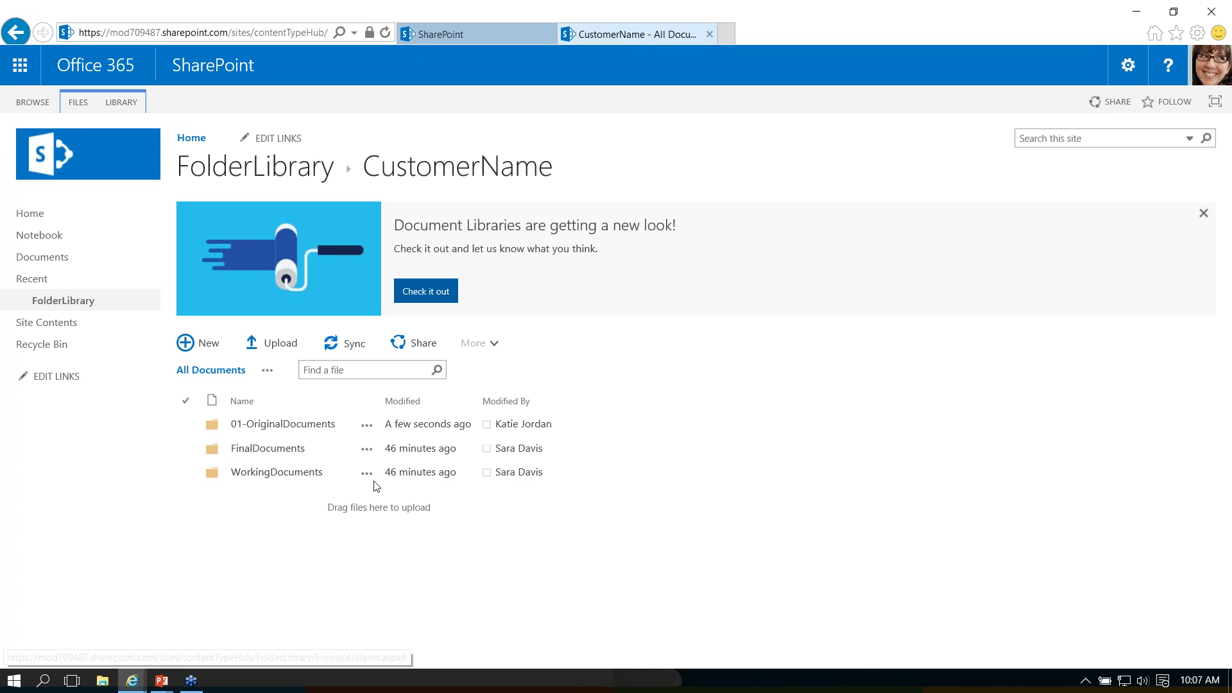
# - Rename the WorkingDocuments folder as 02-WorkingDocuments and save the change
pyautogui.click(366, 475)
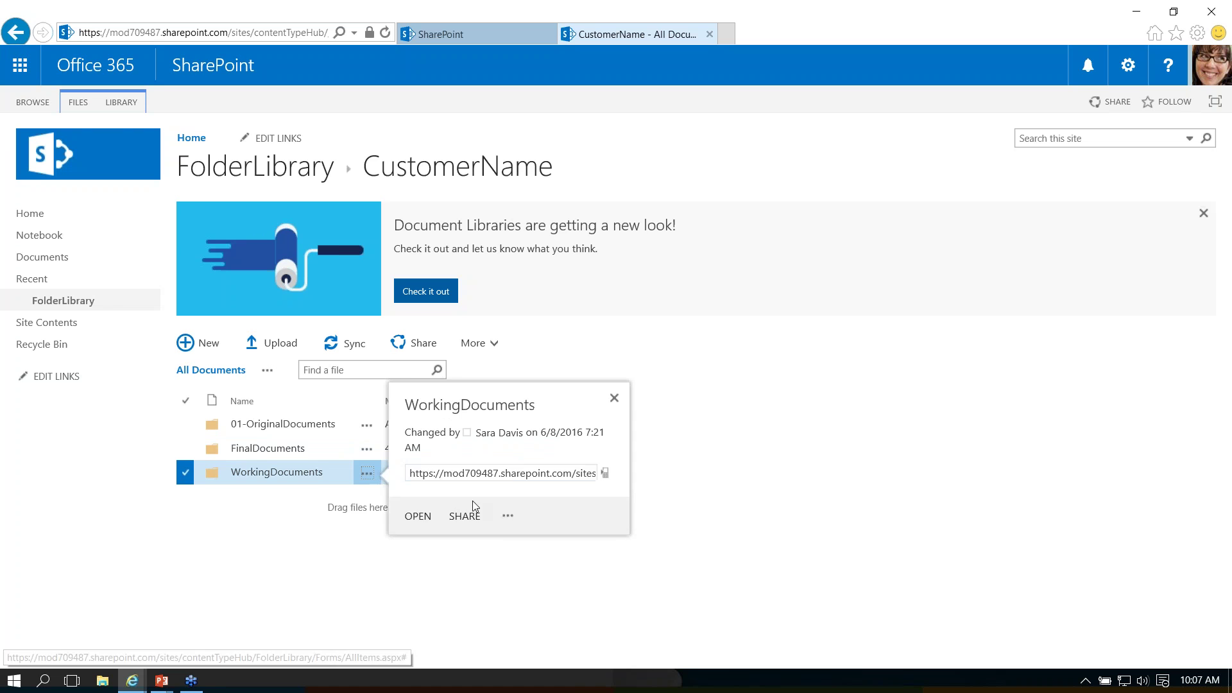
pyautogui.click(509, 545)
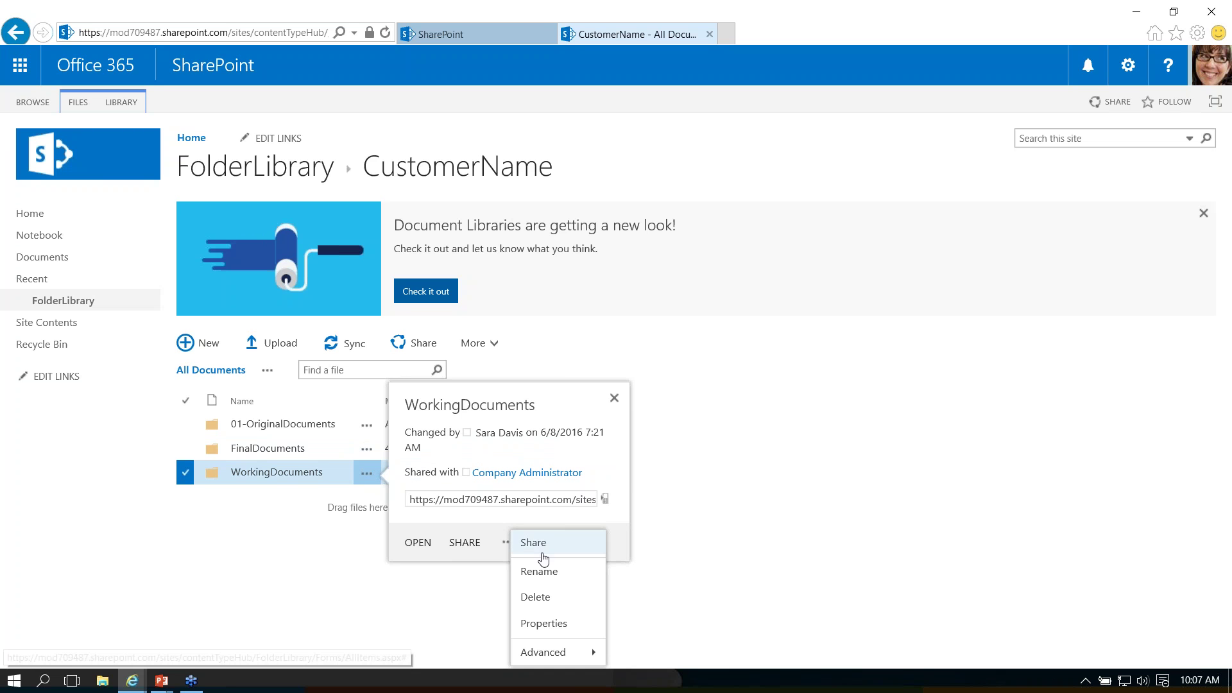
pyautogui.click(556, 581)
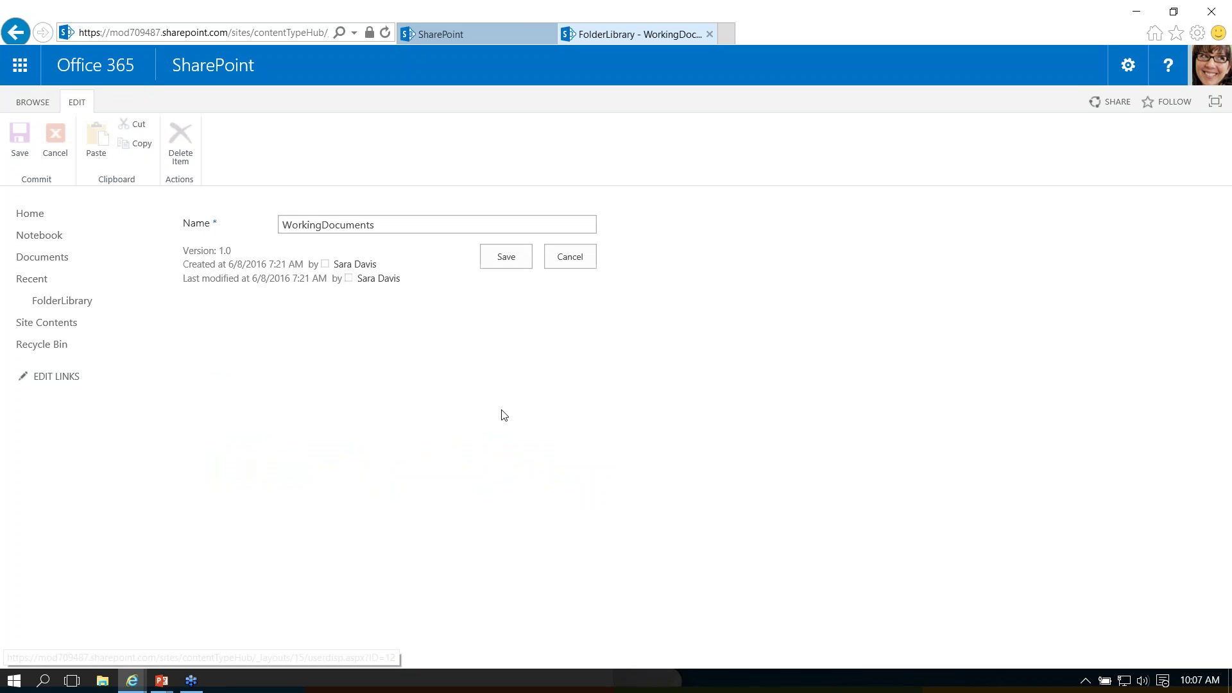
pyautogui.write('02-')
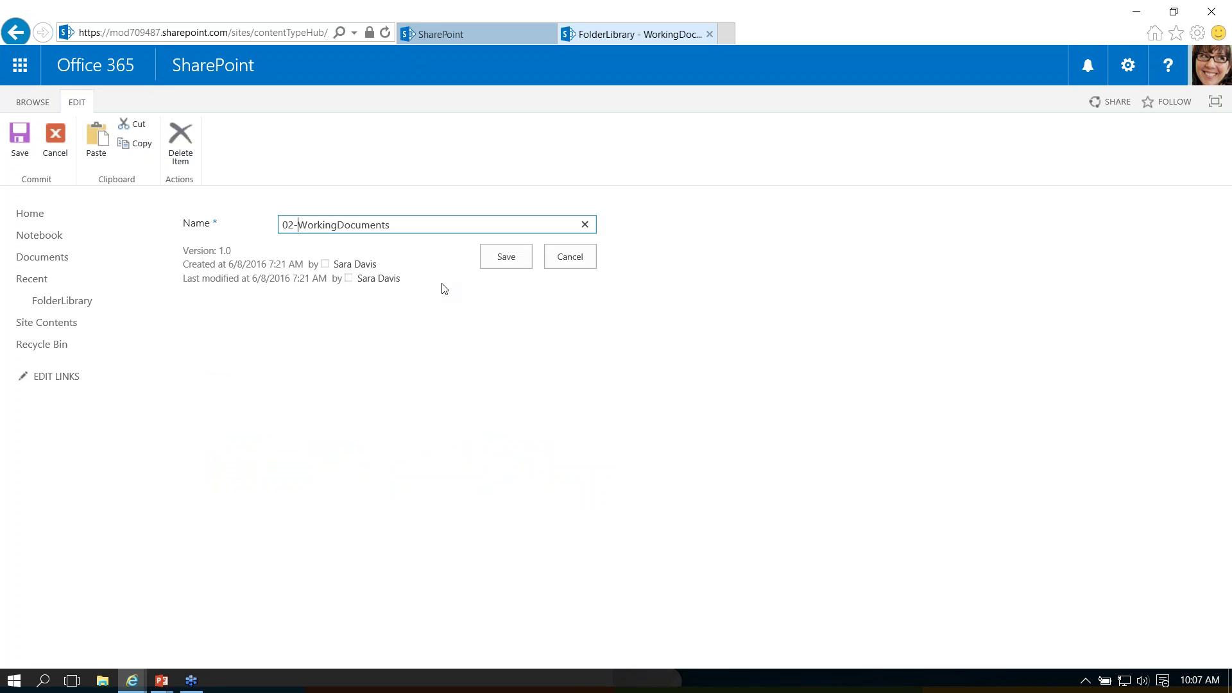
pyautogui.click(521, 259)
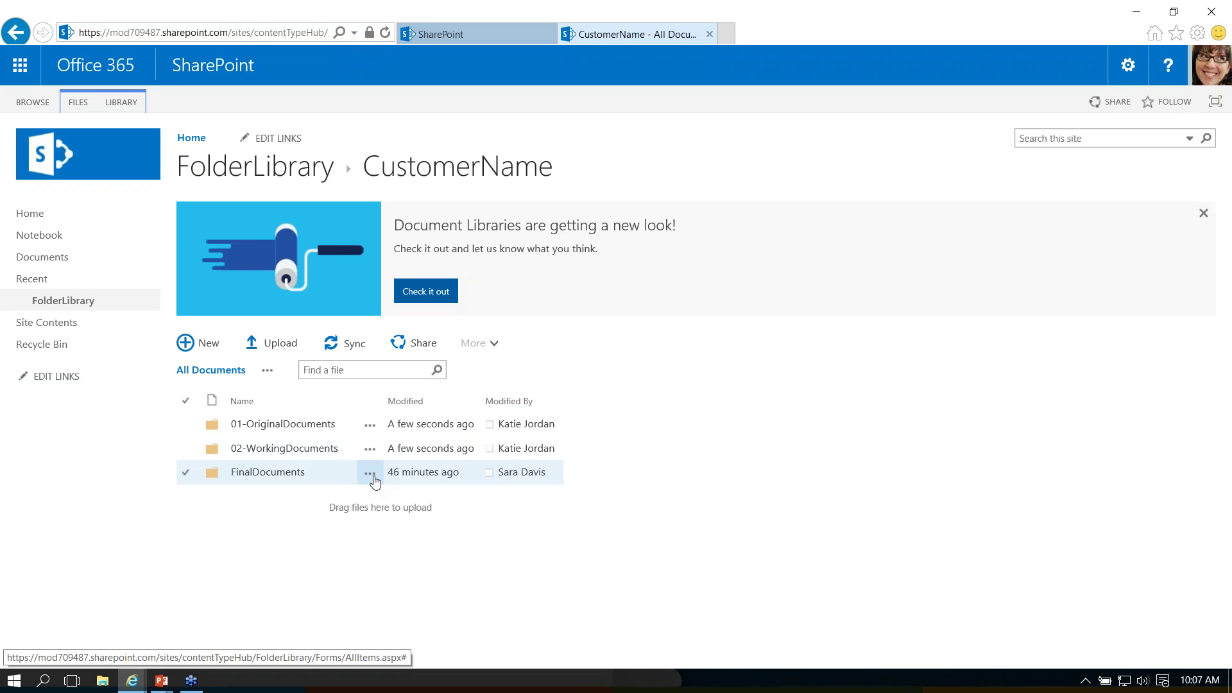
# - Rename the FinalDocuments folder as 03-FinalDocuments and save the change
pyautogui.click(372, 479)
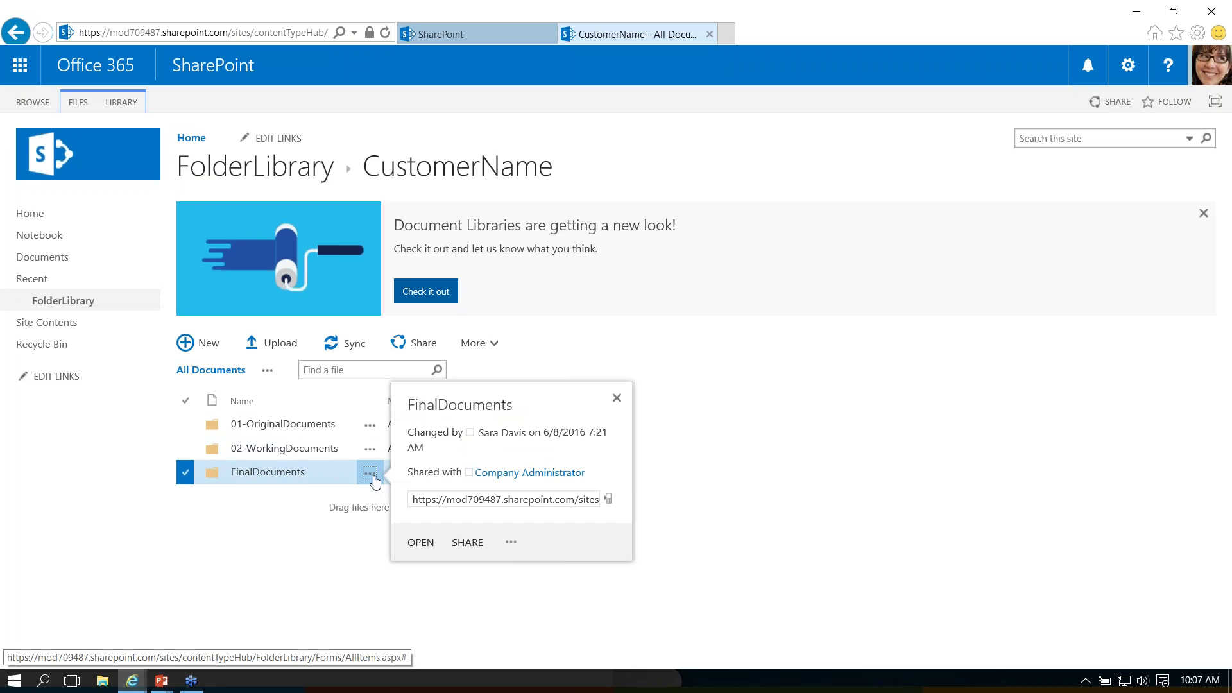
pyautogui.click(514, 543)
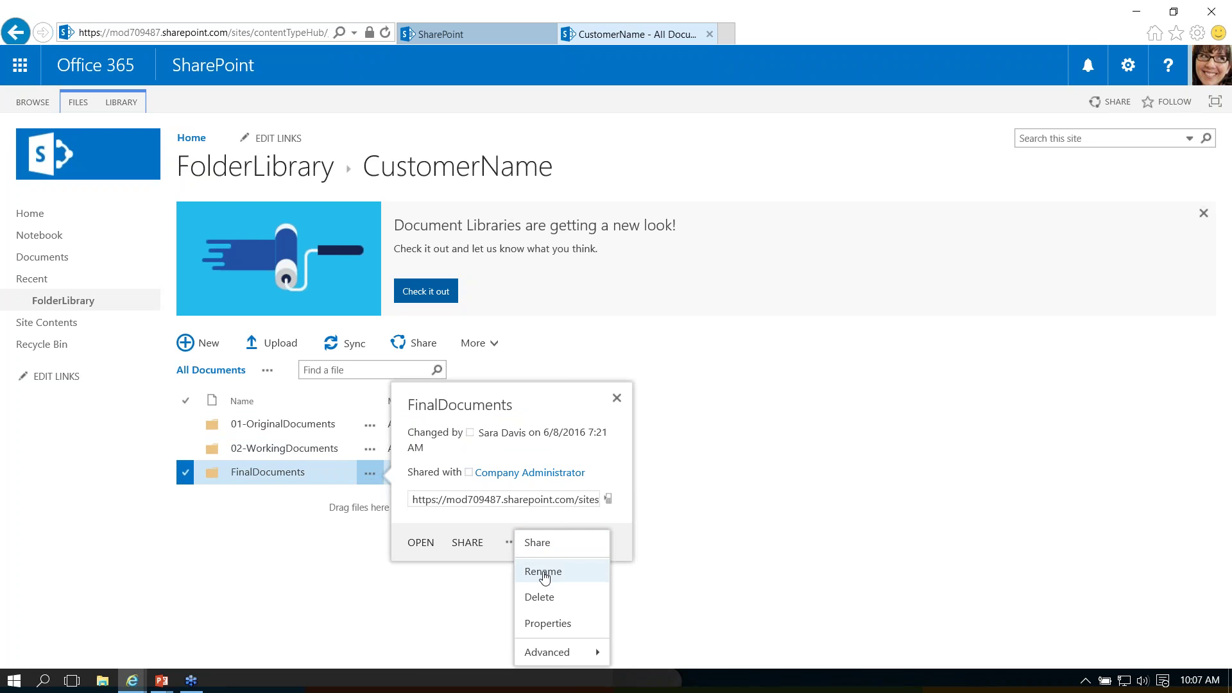
pyautogui.click(546, 573)
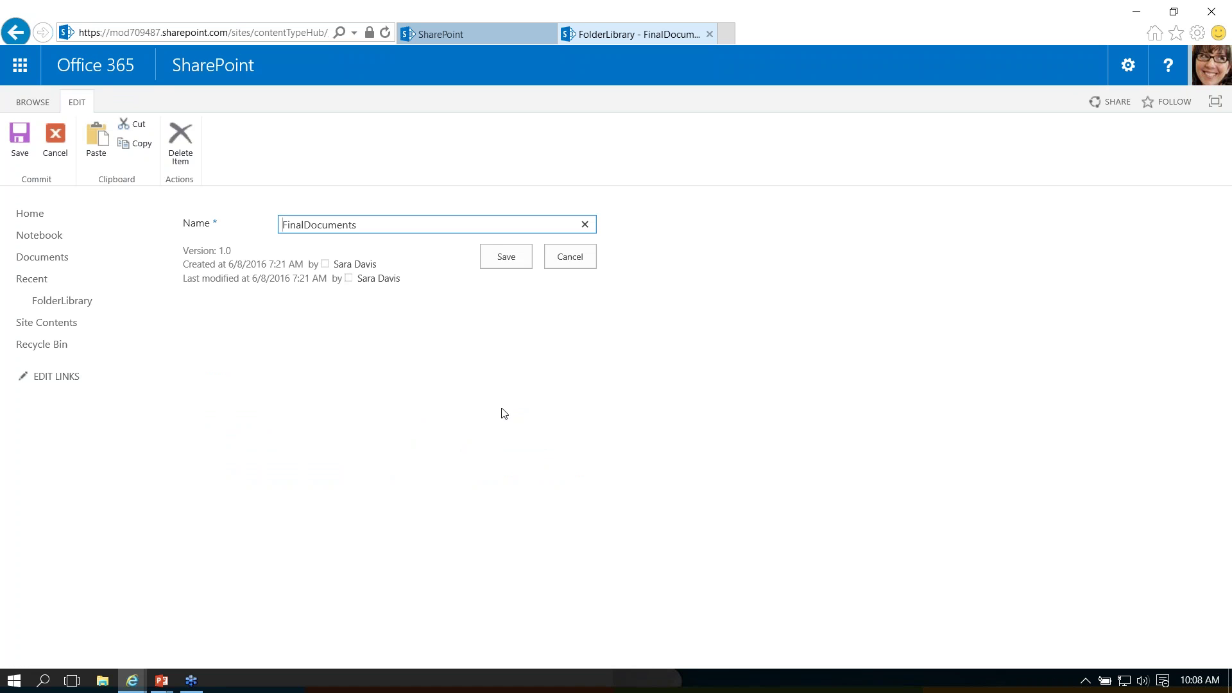
pyautogui.write('03-')
pyautogui.click(507, 258)
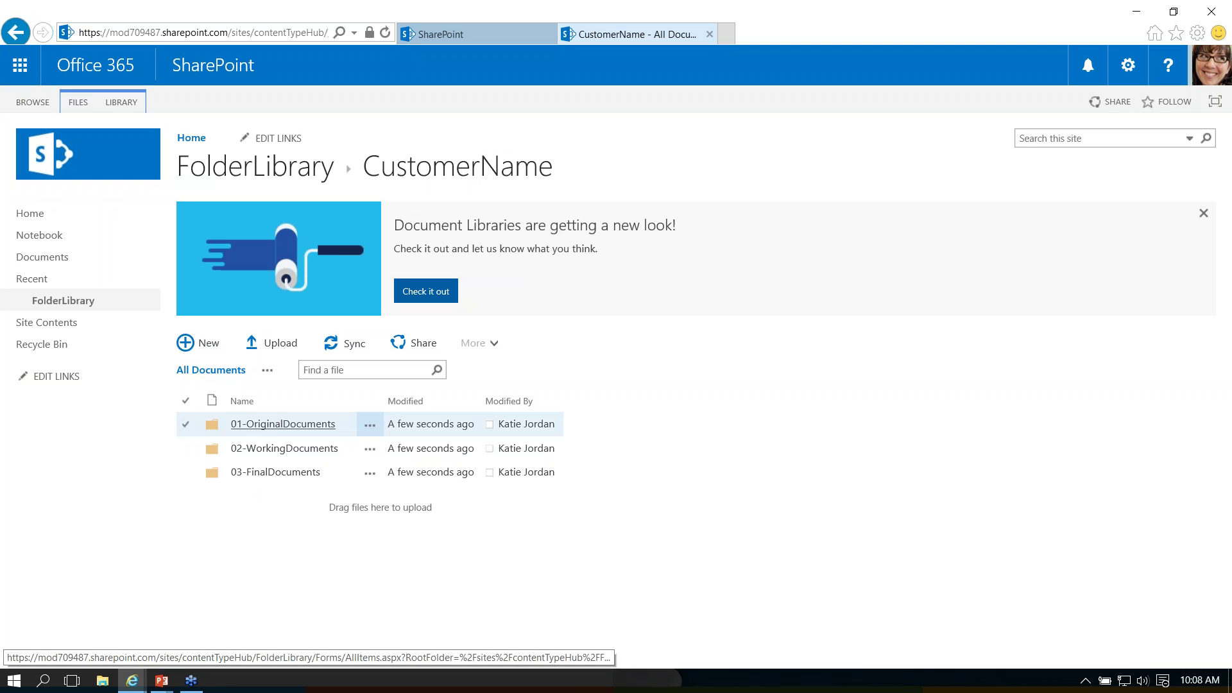
# - Examine the files in each of the three numbered CustomerName subfolders in turn, returning to the FolderLibrary root at the end
pyautogui.click(276, 426)
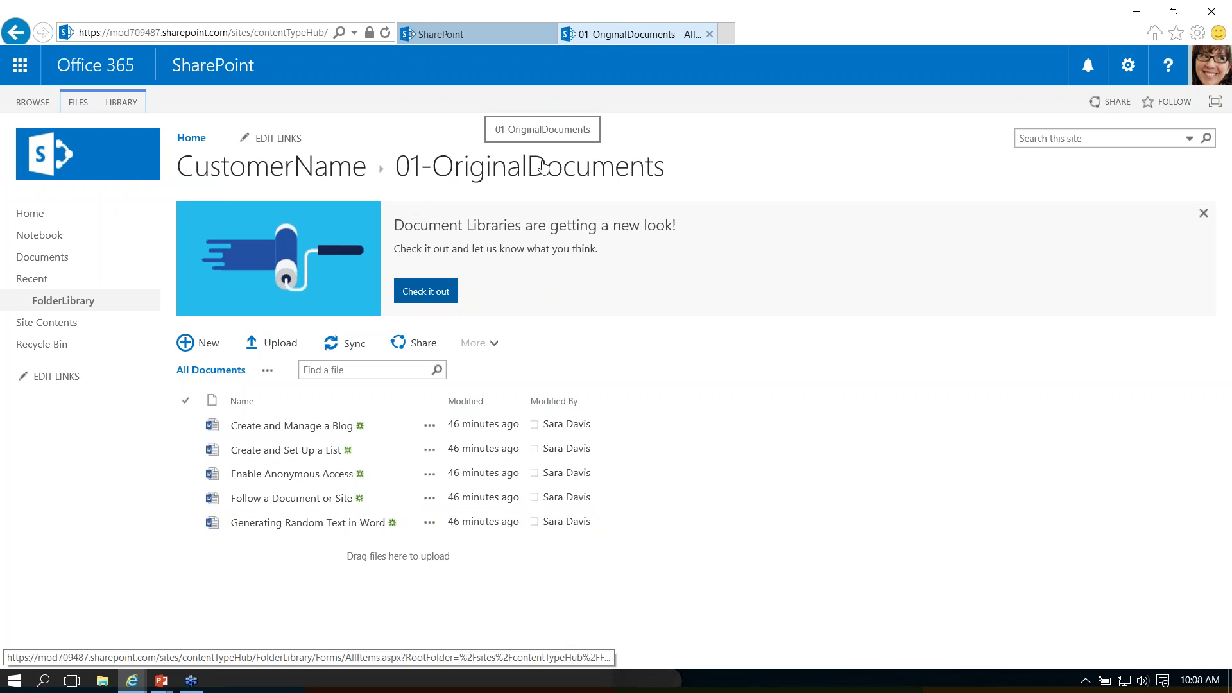
pyautogui.click(277, 169)
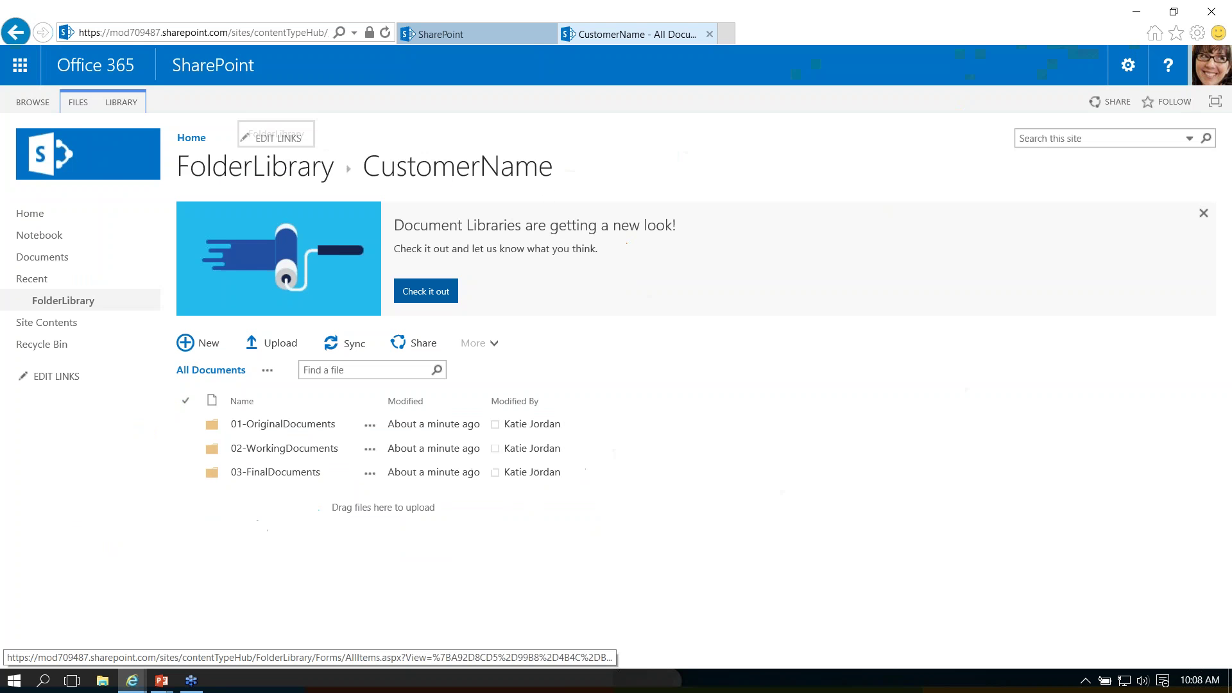
pyautogui.click(306, 453)
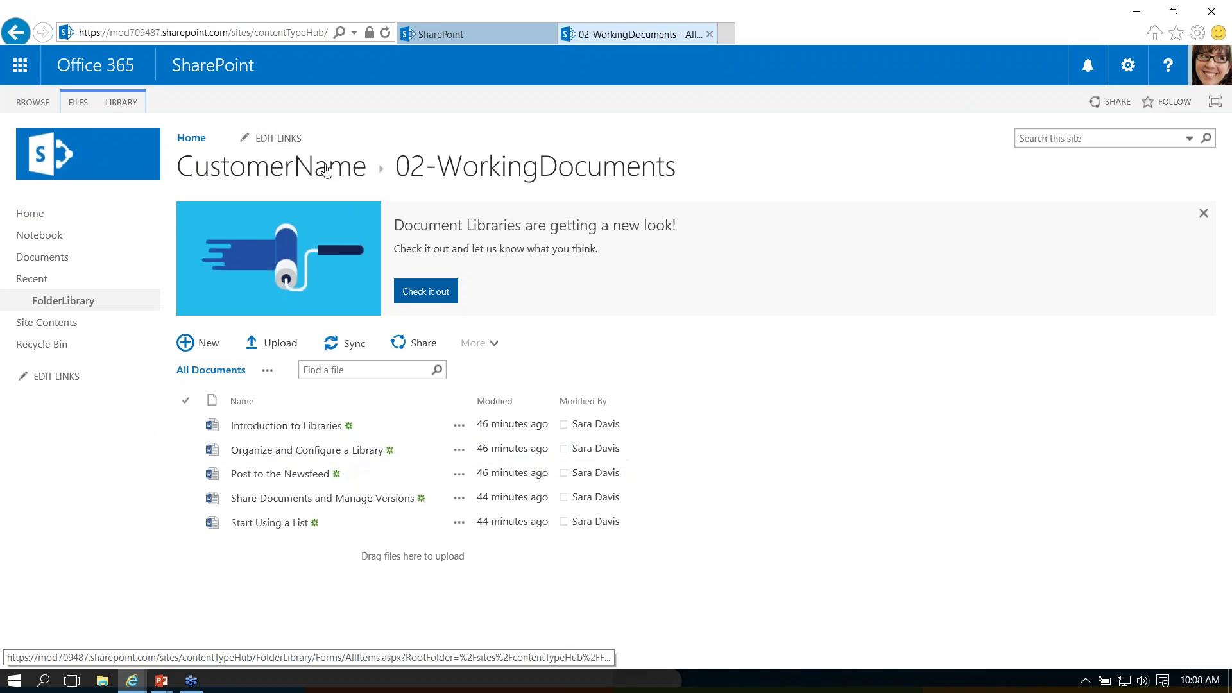
pyautogui.click(325, 170)
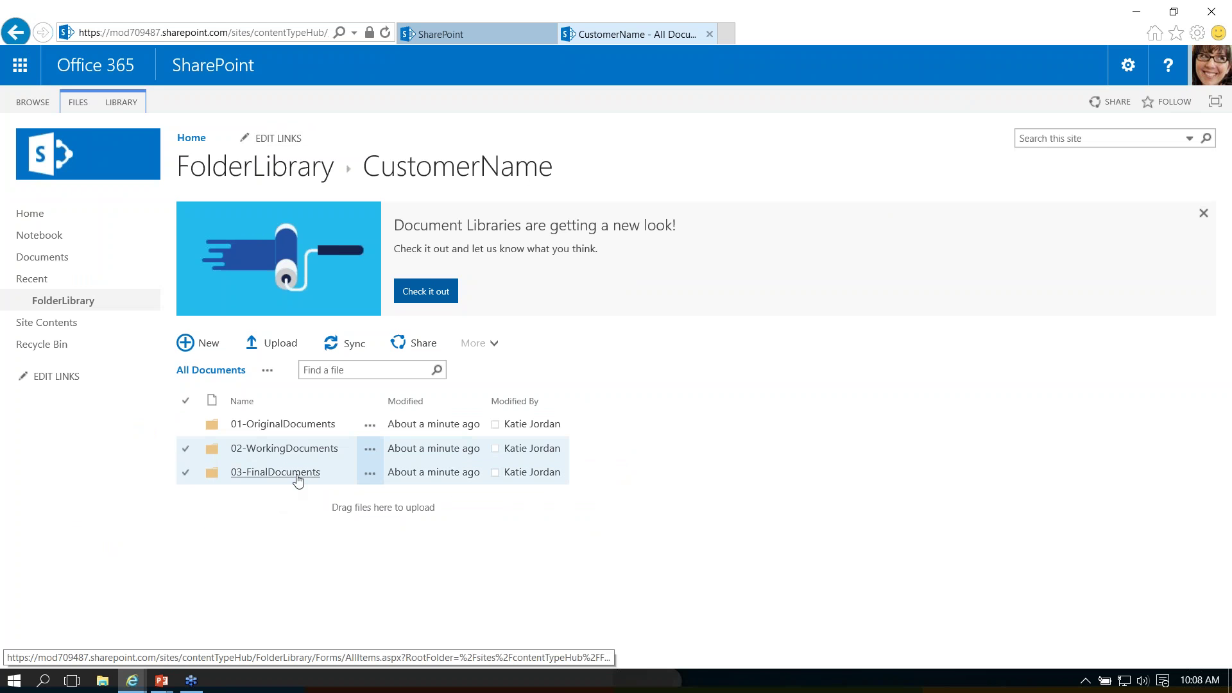
pyautogui.click(298, 476)
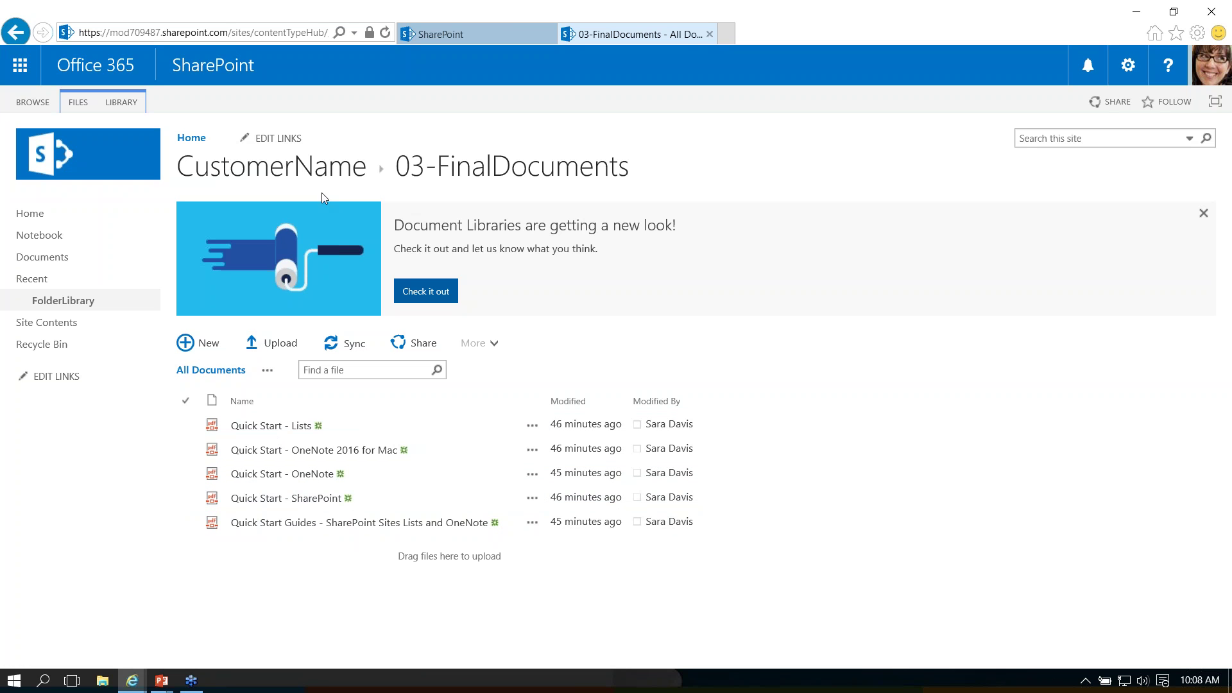
pyautogui.click(321, 171)
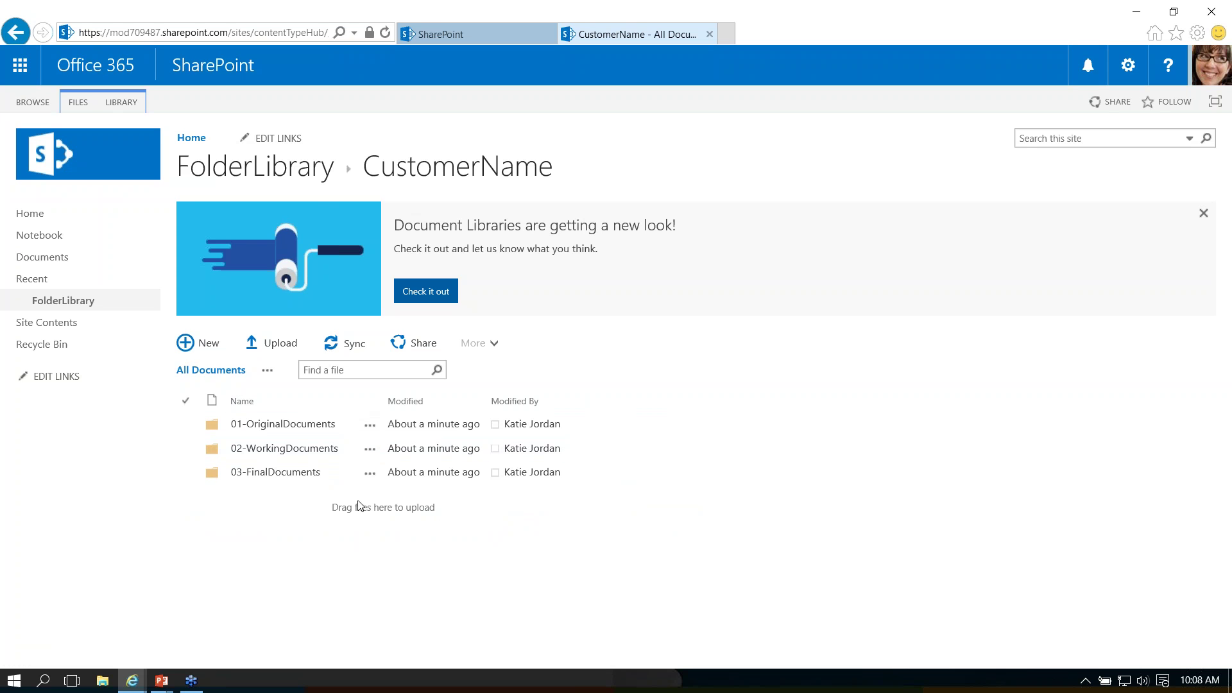
pyautogui.click(259, 167)
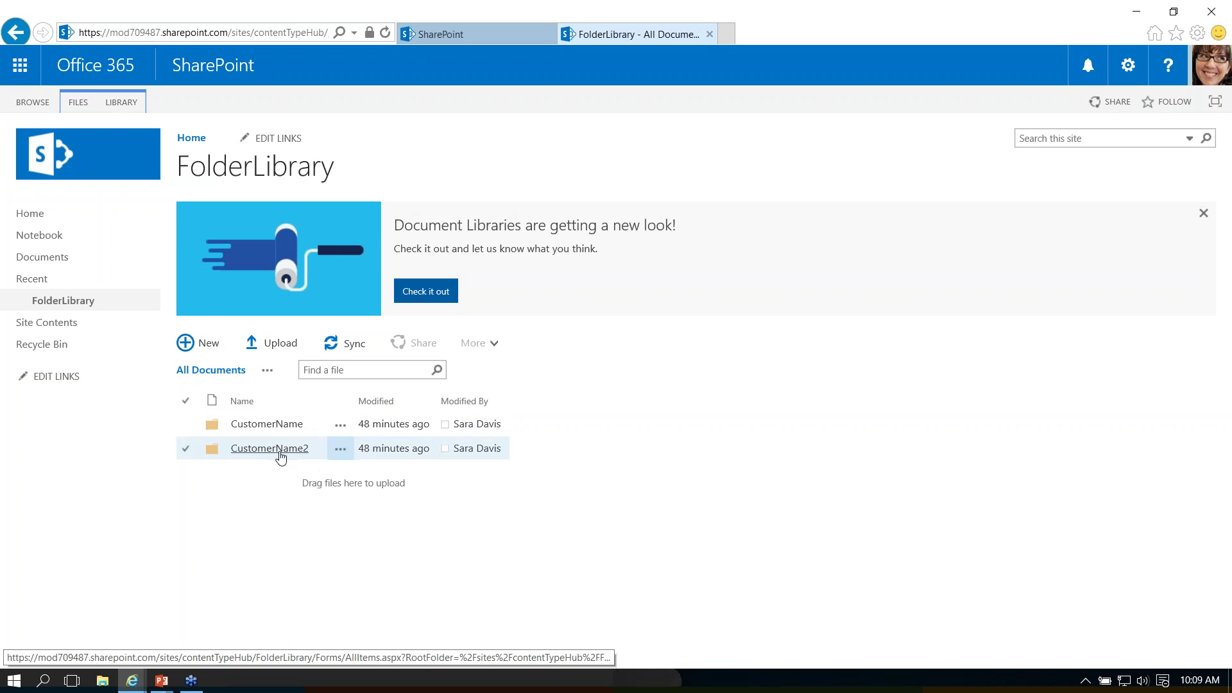
# - Look over the site's contents list and switch the Site Contents page back to classic SharePoint
pyautogui.click(74, 329)
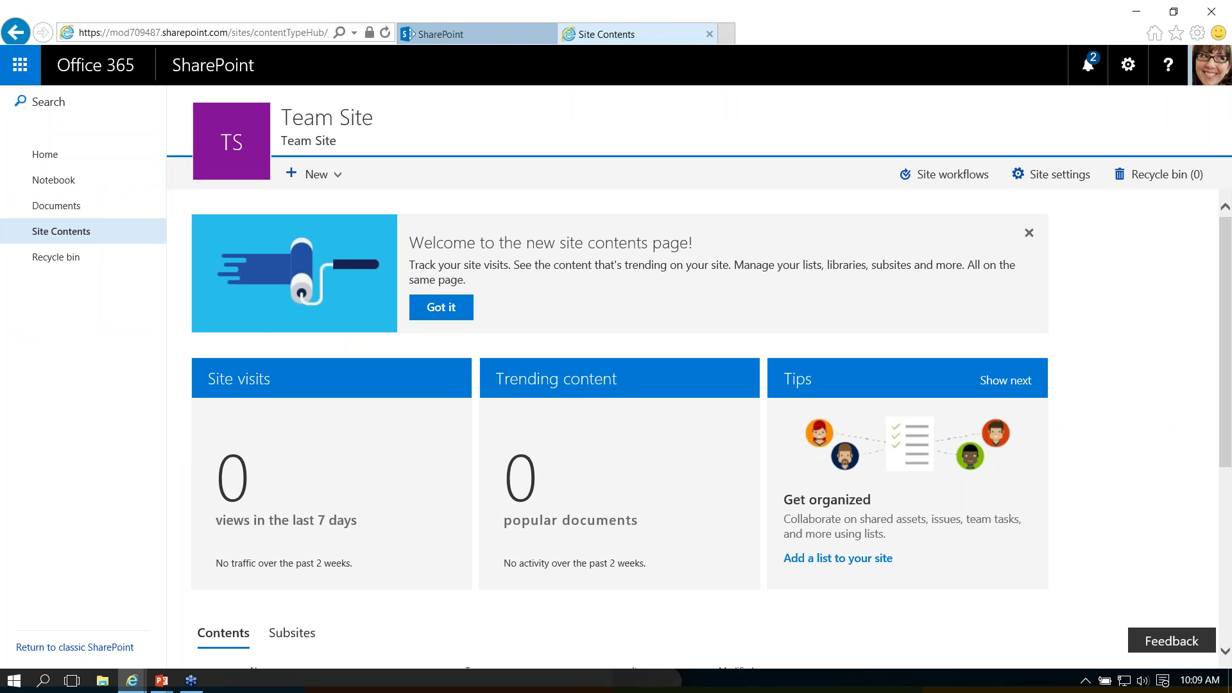
pyautogui.scroll(-4, 419, 475)
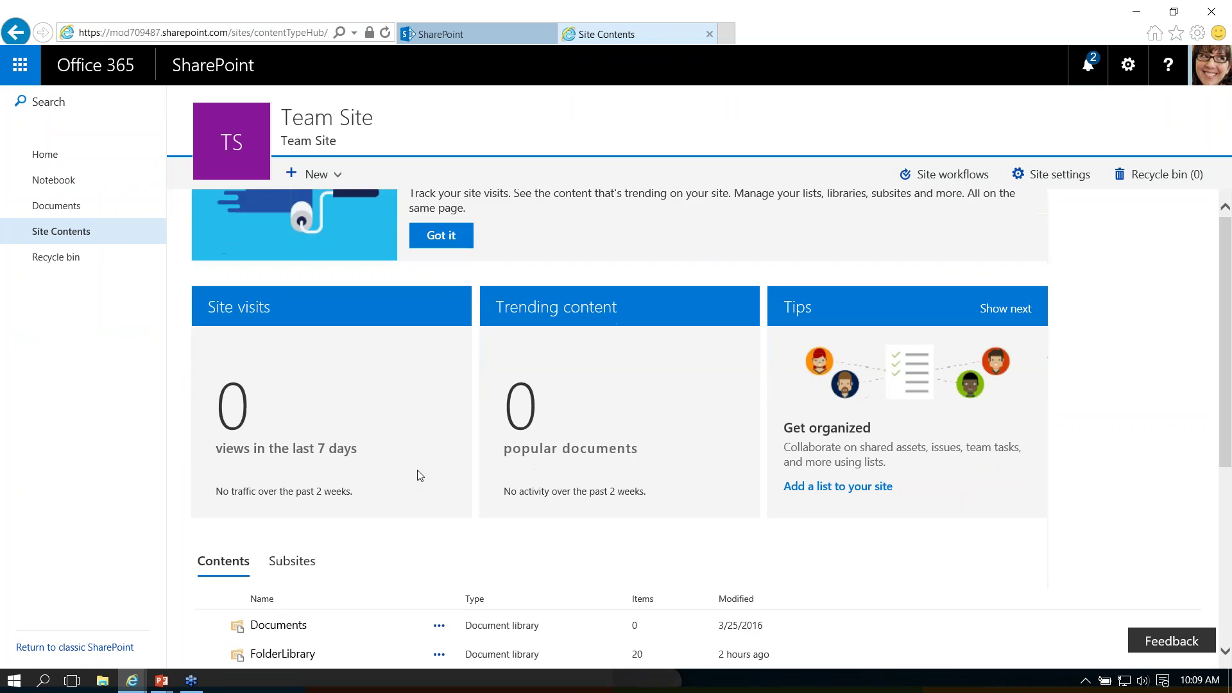
pyautogui.scroll(-1, 419, 475)
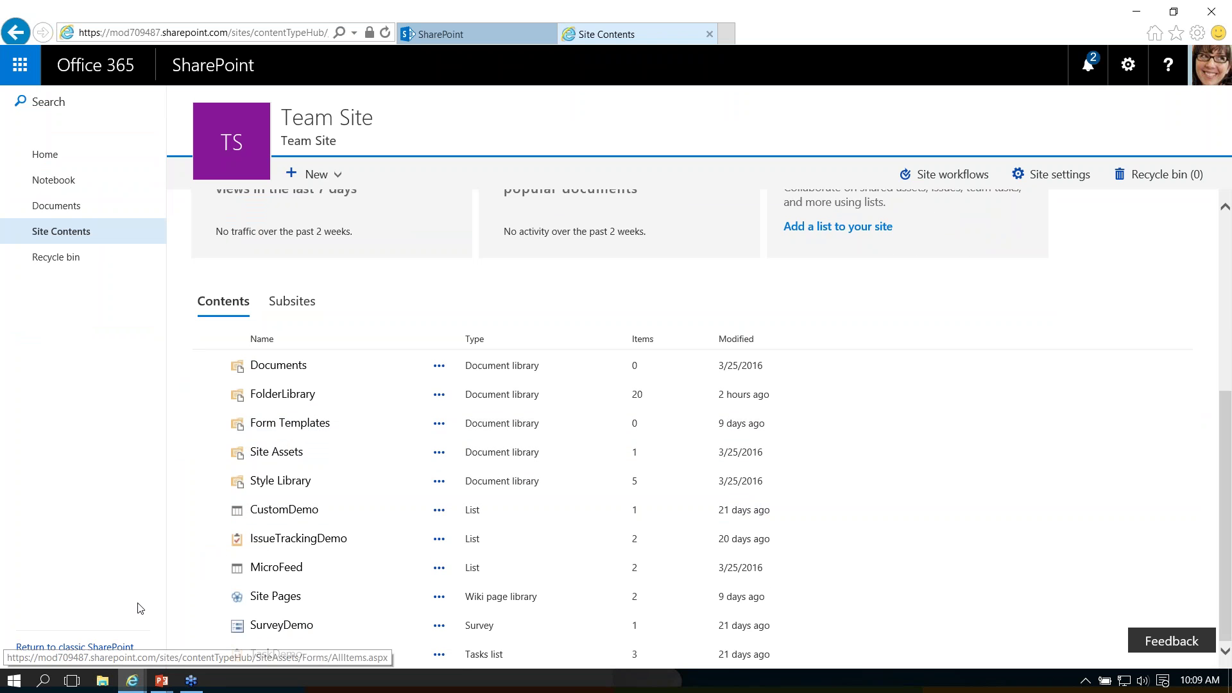
pyautogui.click(83, 649)
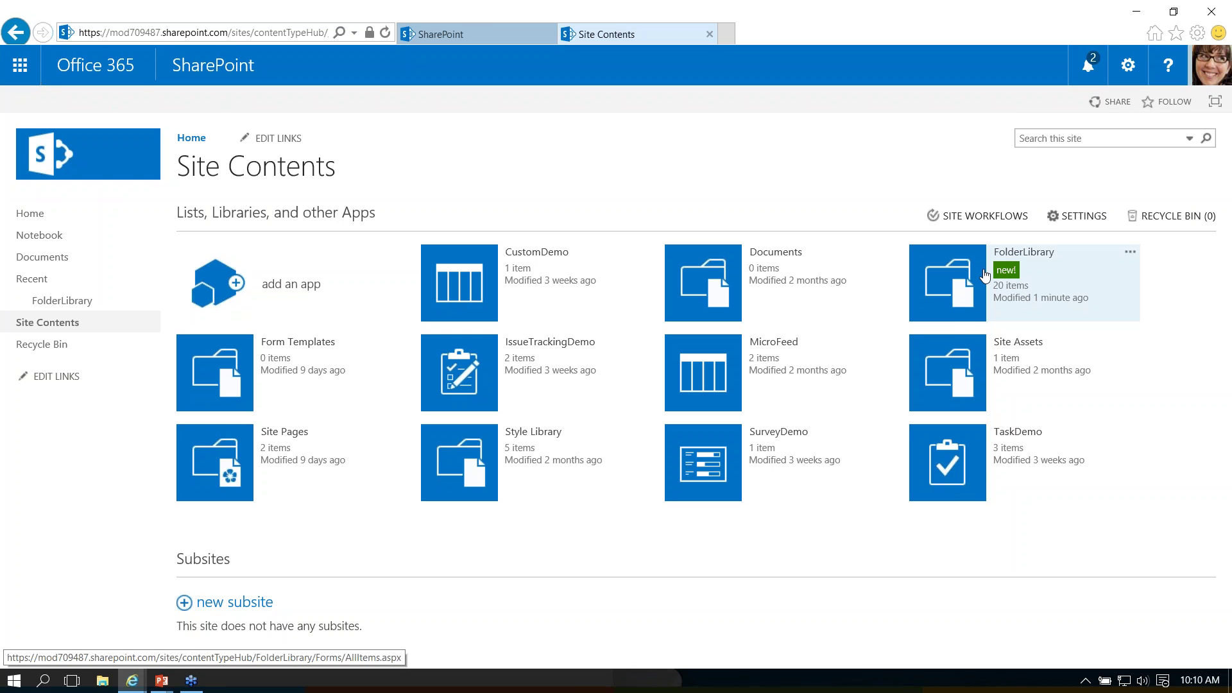
# - Reopen FolderLibrary from the site contents and go through the CustomerName folder to the files in 01-OriginalDocuments
pyautogui.click(985, 276)
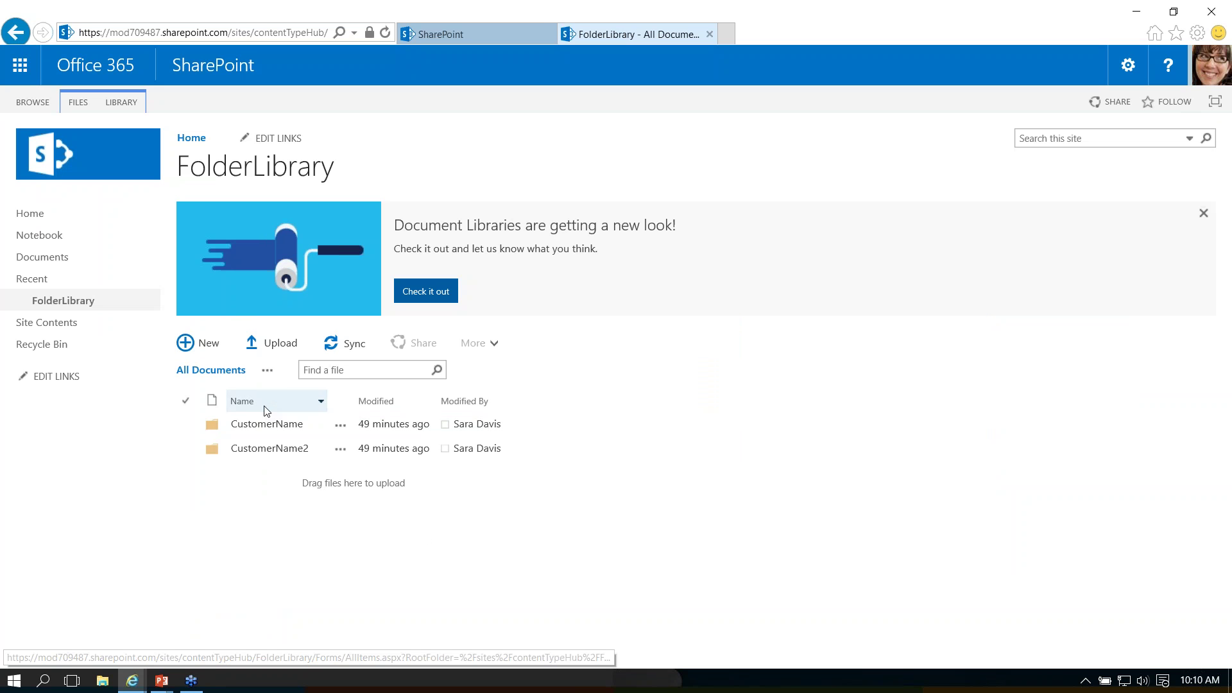
pyautogui.click(286, 425)
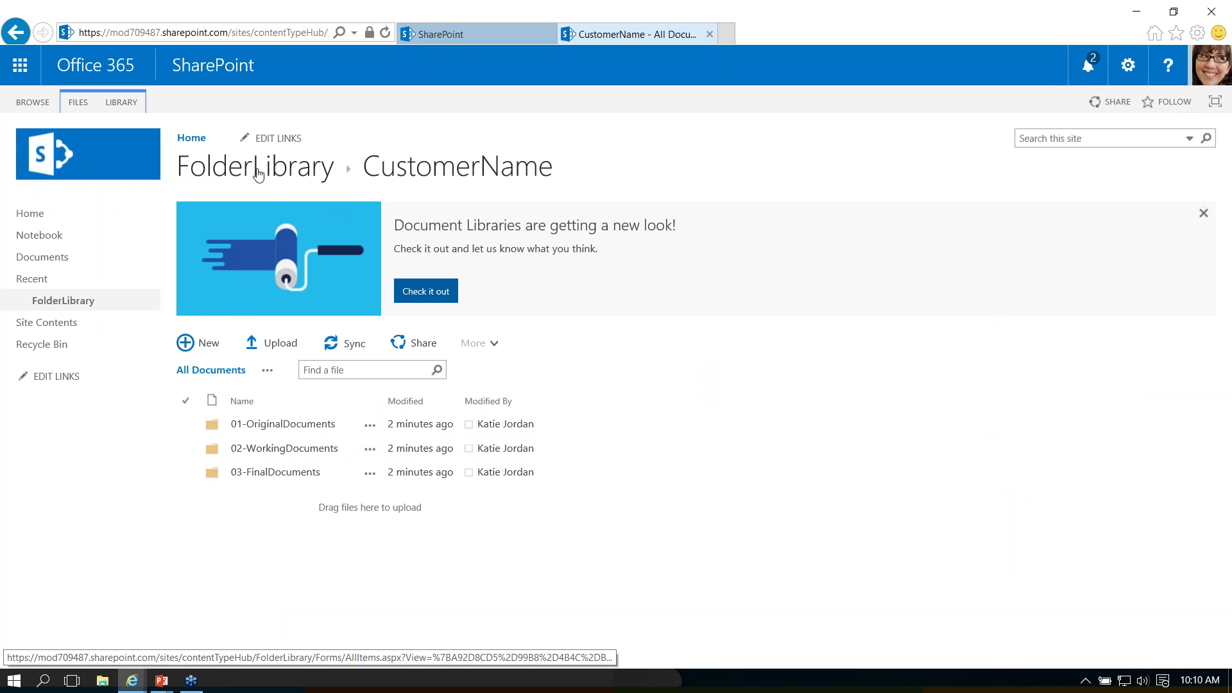
pyautogui.click(256, 166)
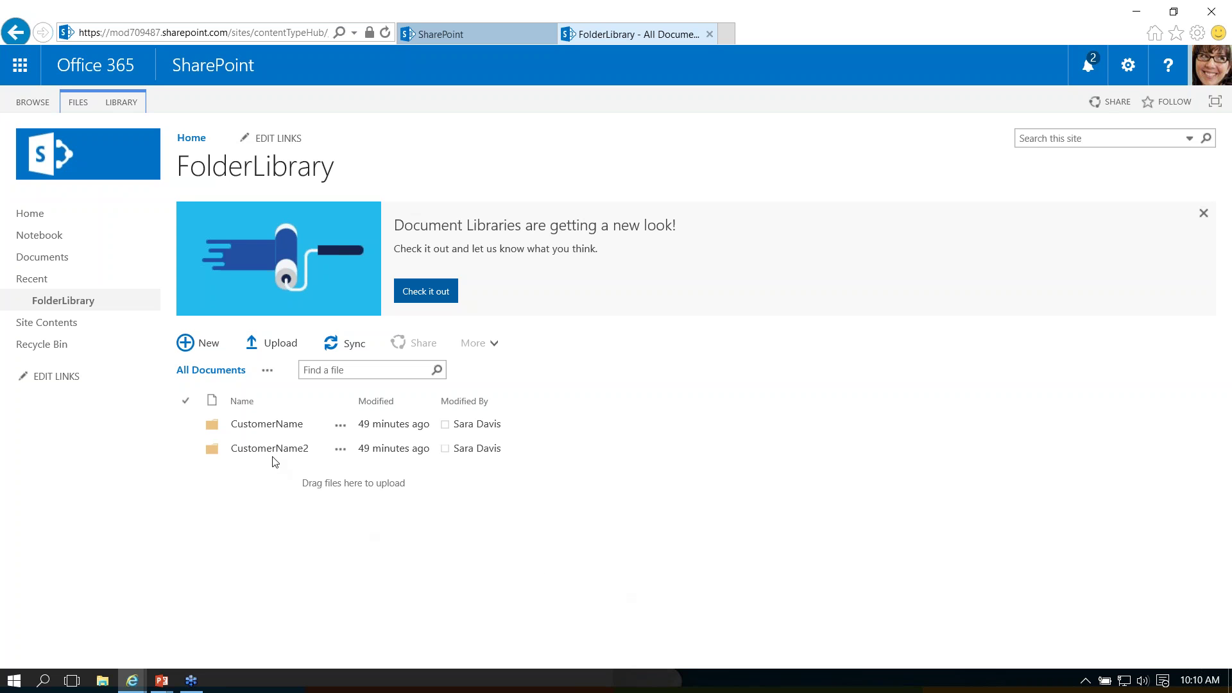
pyautogui.moveTo(409, 427)
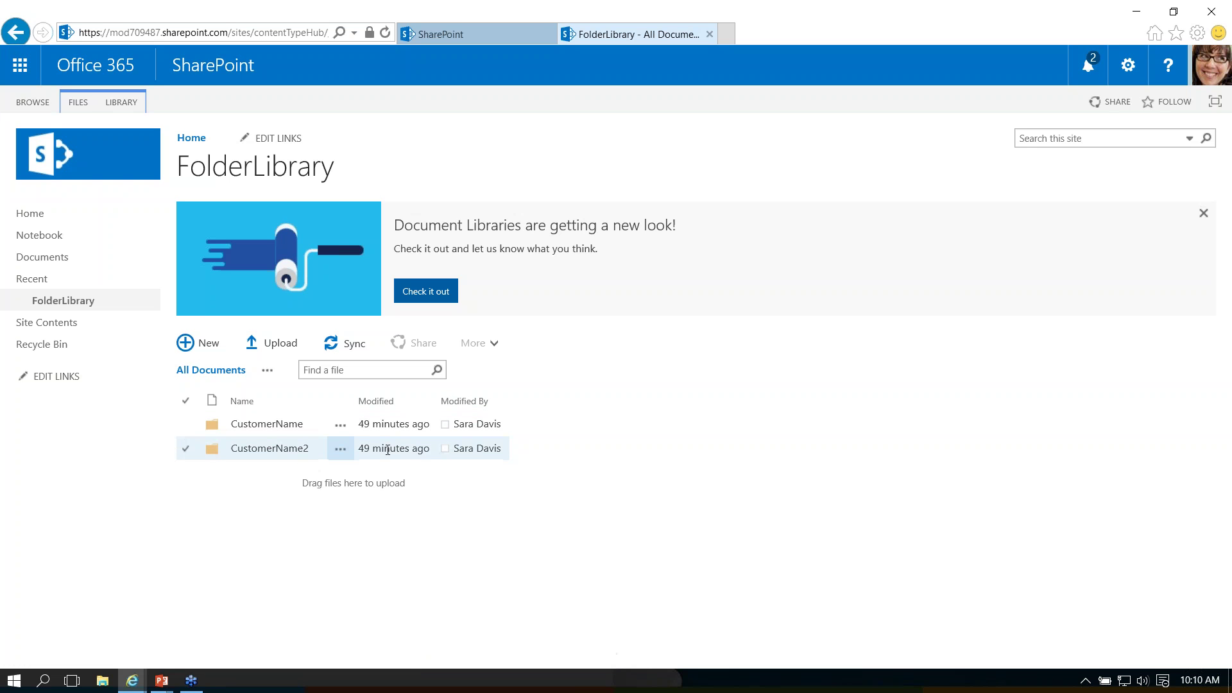
pyautogui.click(265, 426)
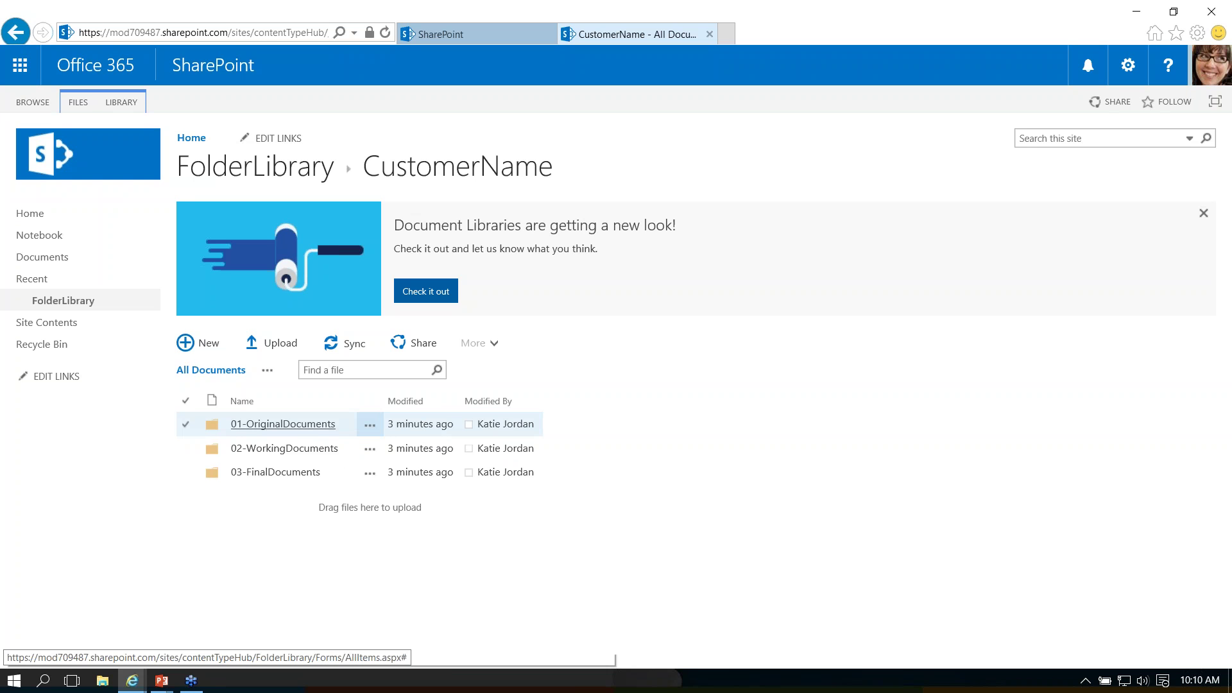
pyautogui.click(298, 425)
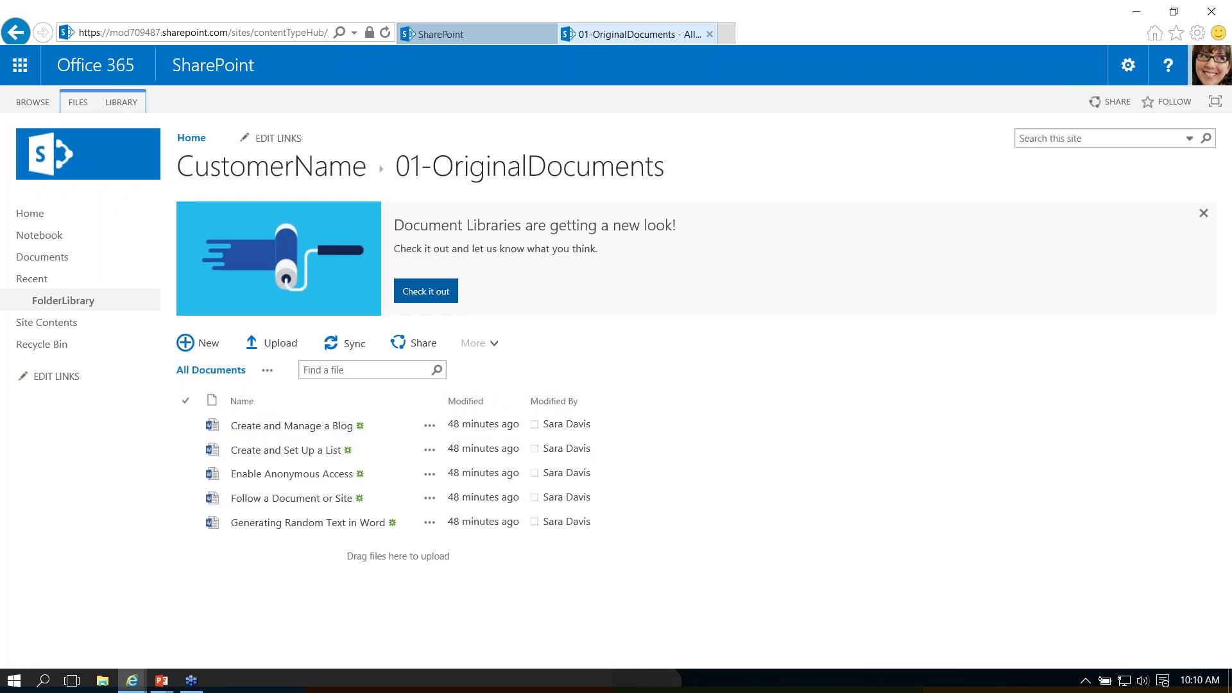
# - Return from 01-OriginalDocuments to the FolderLibrary root and check the modified dates of the customer folders
pyautogui.click(11, 29)
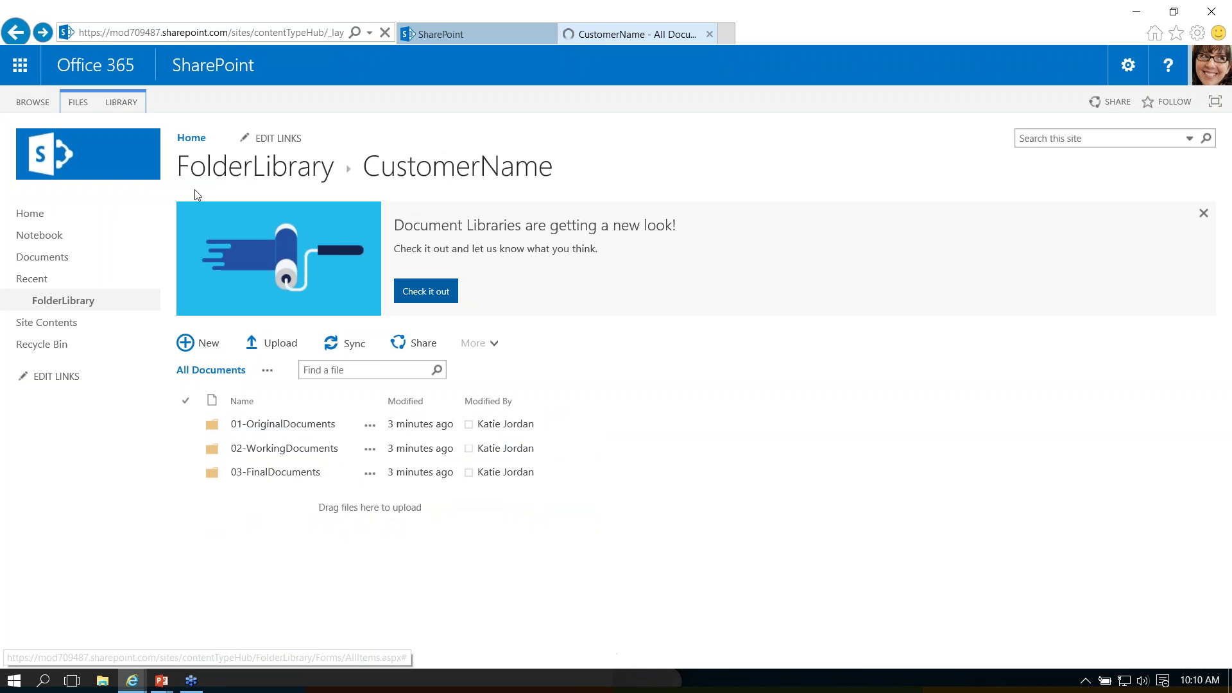
pyautogui.click(219, 170)
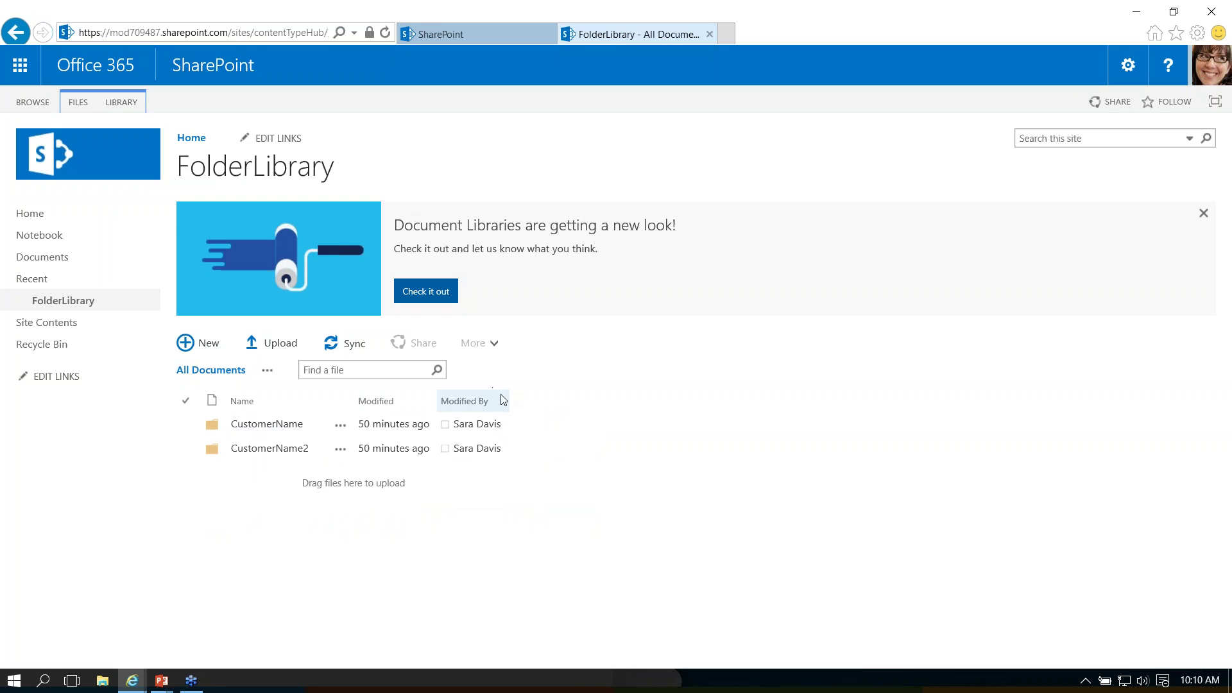
pyautogui.click(427, 421)
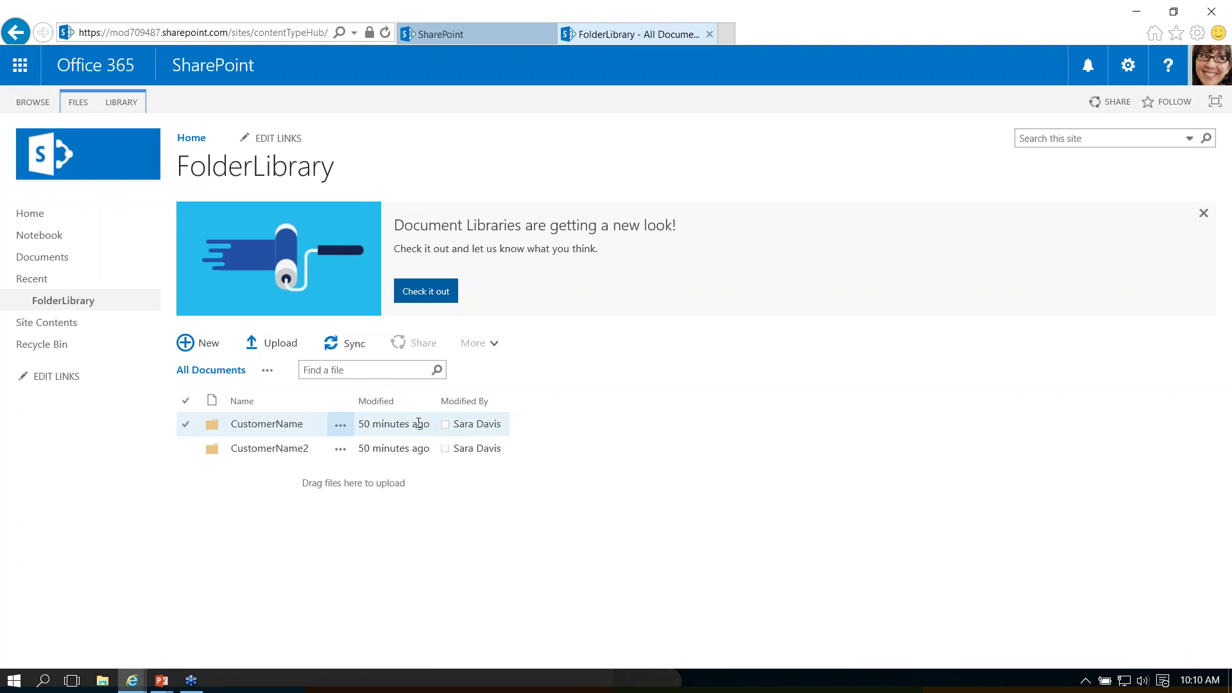
pyautogui.click(432, 432)
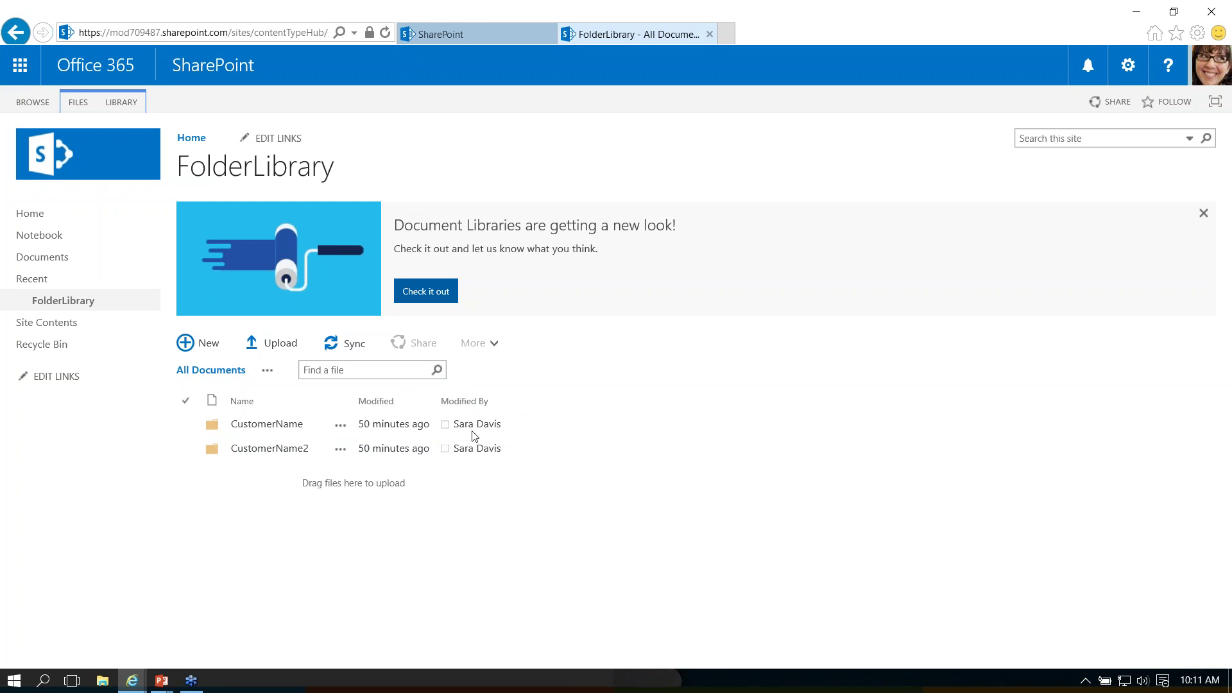
# - Compare the modified dates of the CustomerName subfolders with those at the FolderLibrary root, ending in 01-OriginalDocuments
pyautogui.click(284, 427)
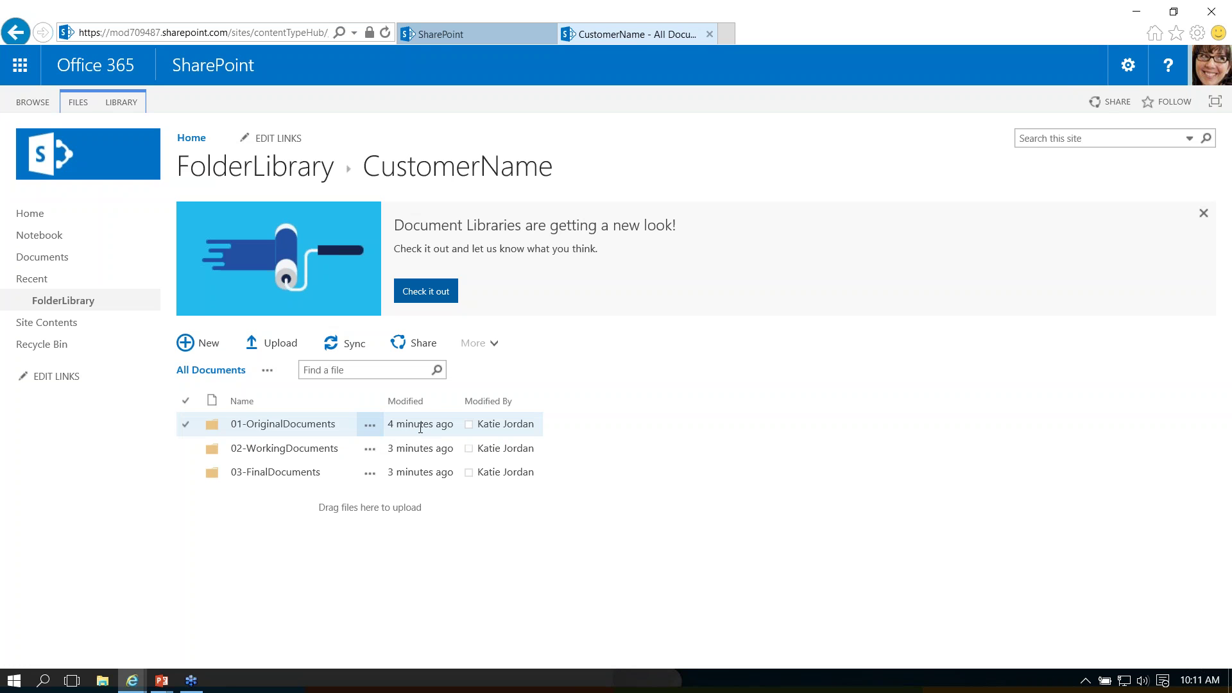
pyautogui.click(260, 160)
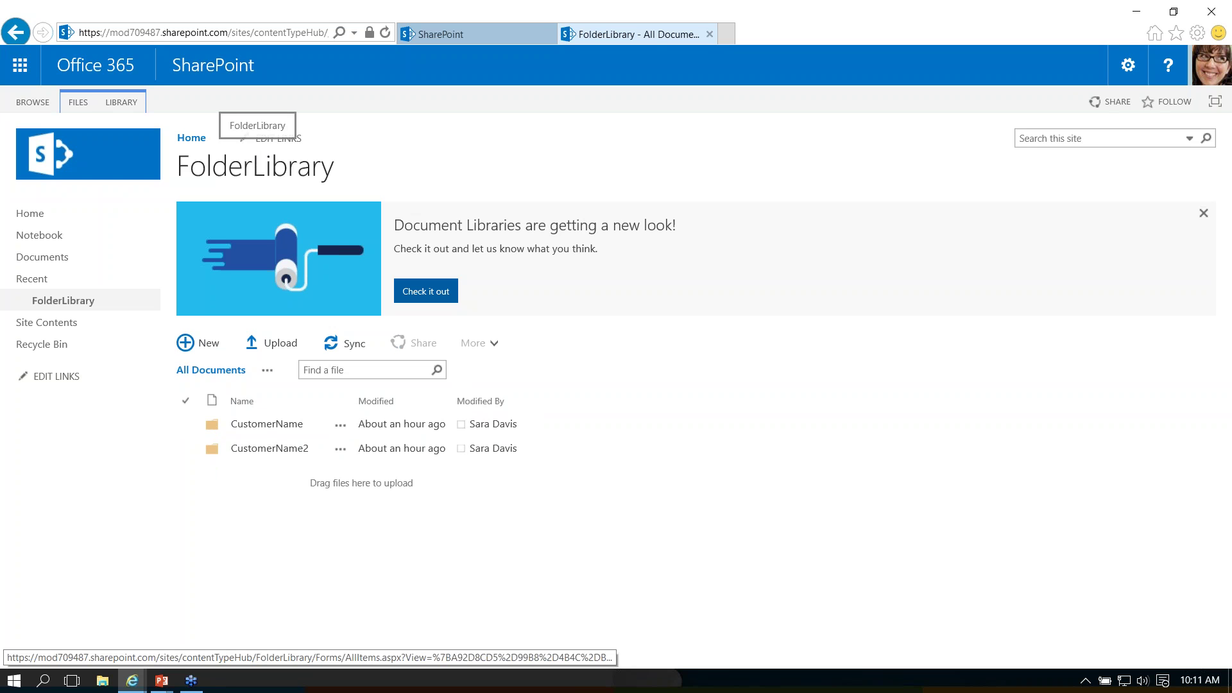
pyautogui.click(270, 435)
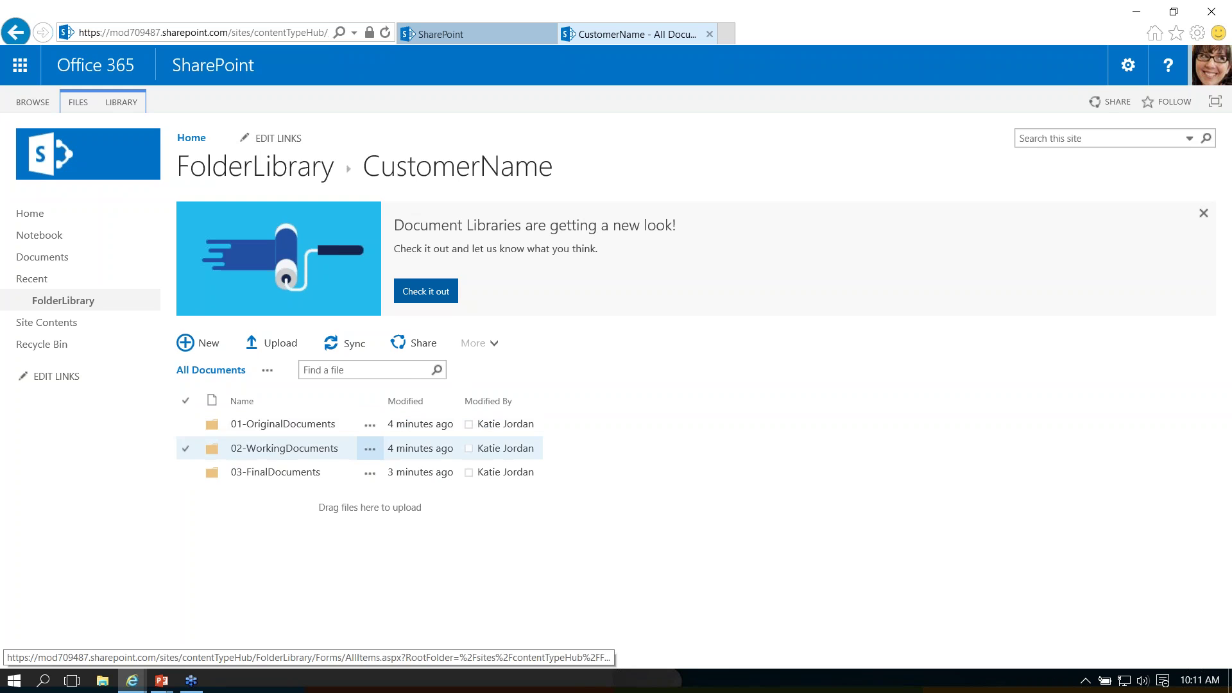
pyautogui.click(286, 425)
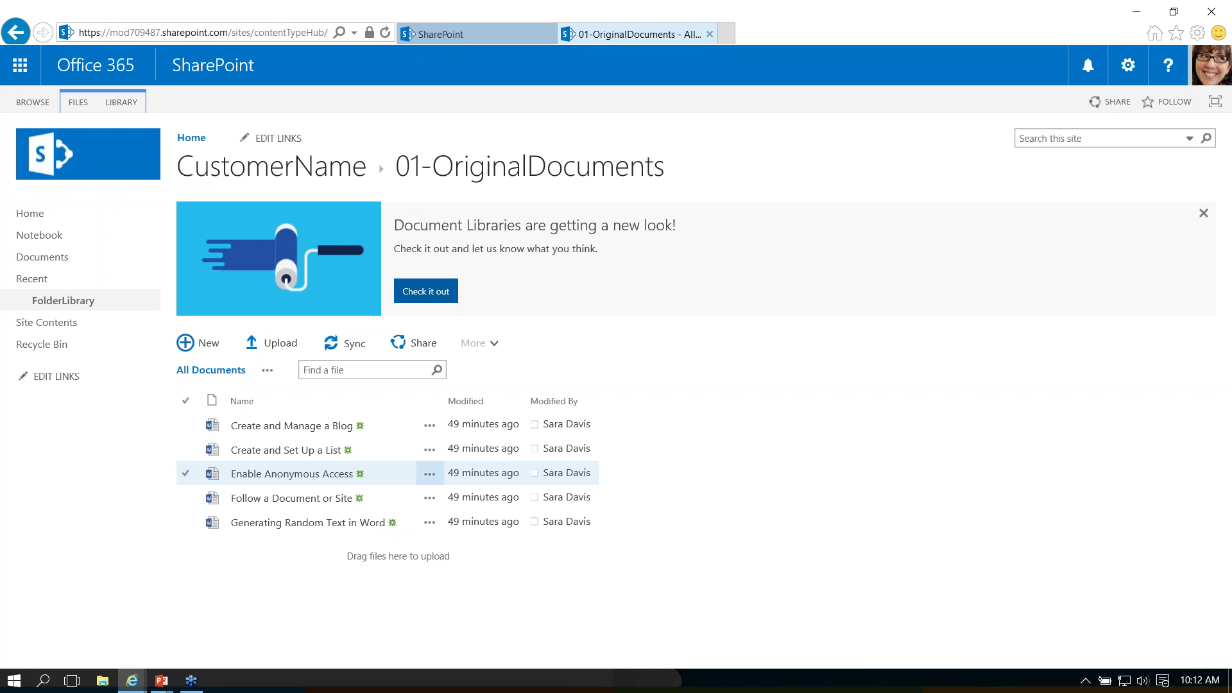
# - Refresh the 01-OriginalDocuments file list, check the files' modified dates, and go back up through CustomerName to the FolderLibrary root
pyautogui.click(171, 303)
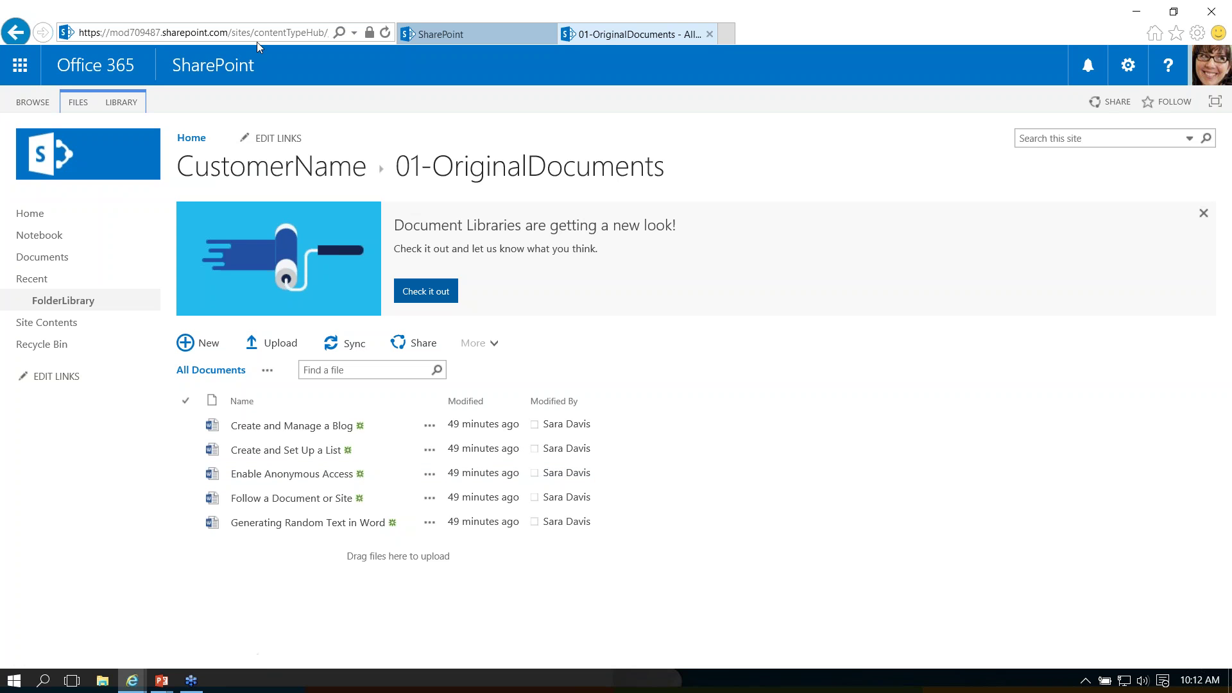
pyautogui.click(385, 32)
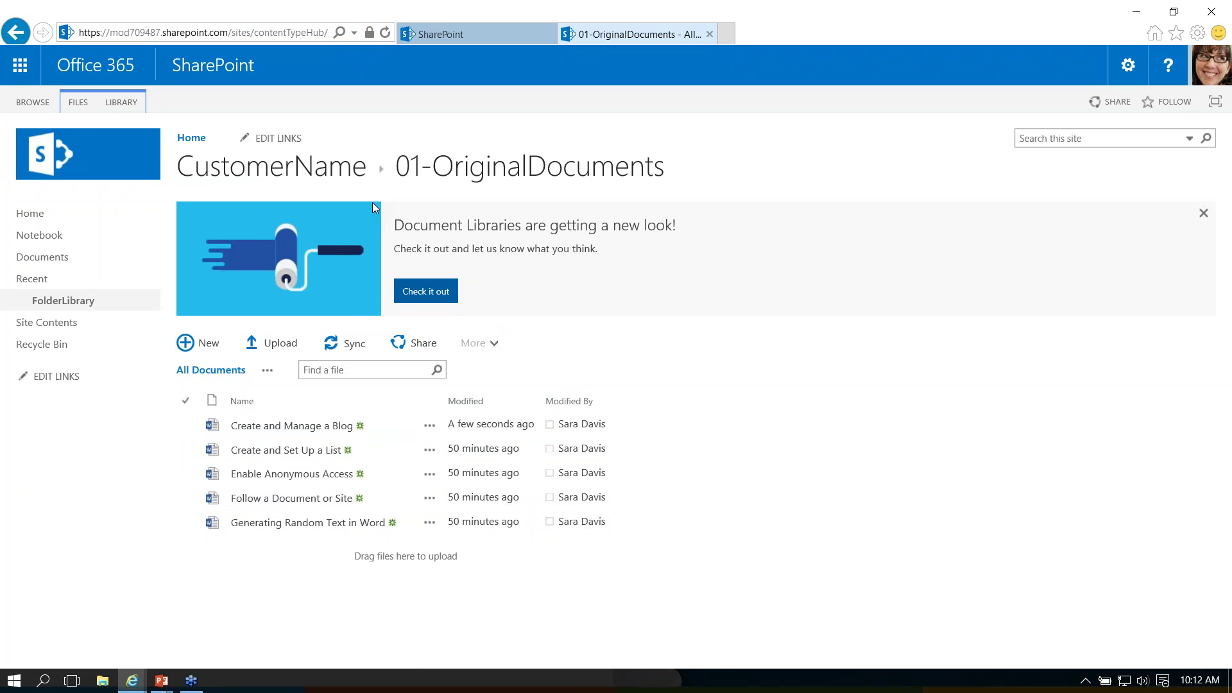
pyautogui.click(330, 166)
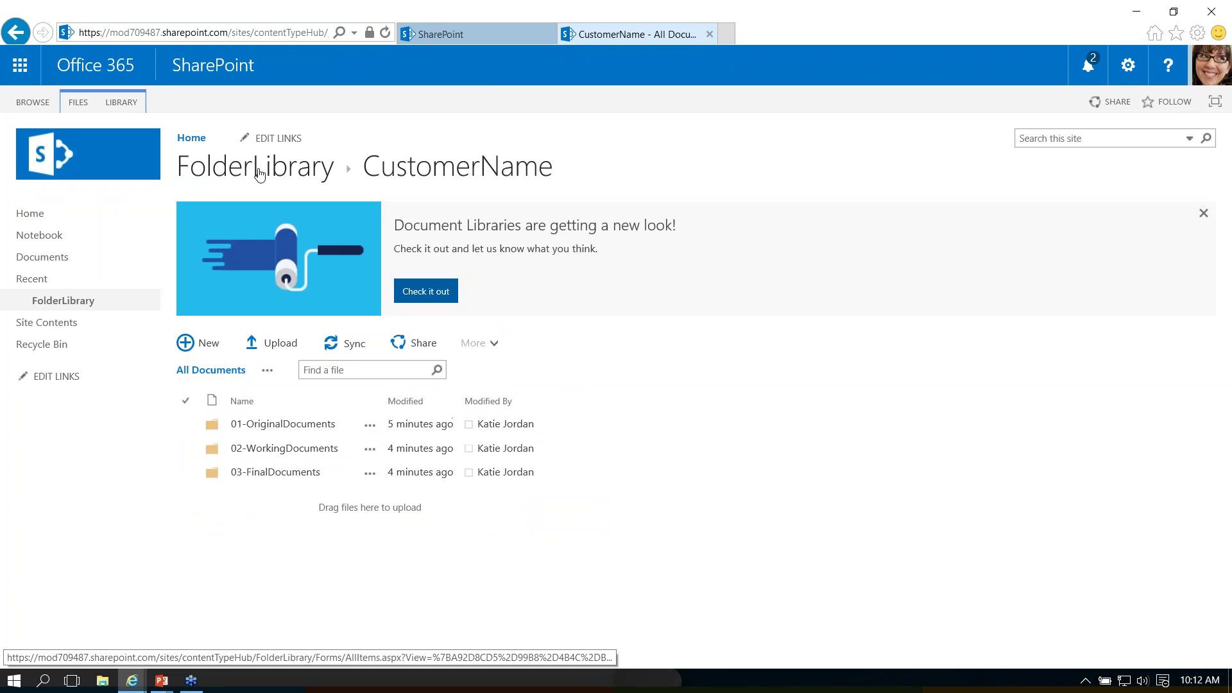
pyautogui.click(259, 172)
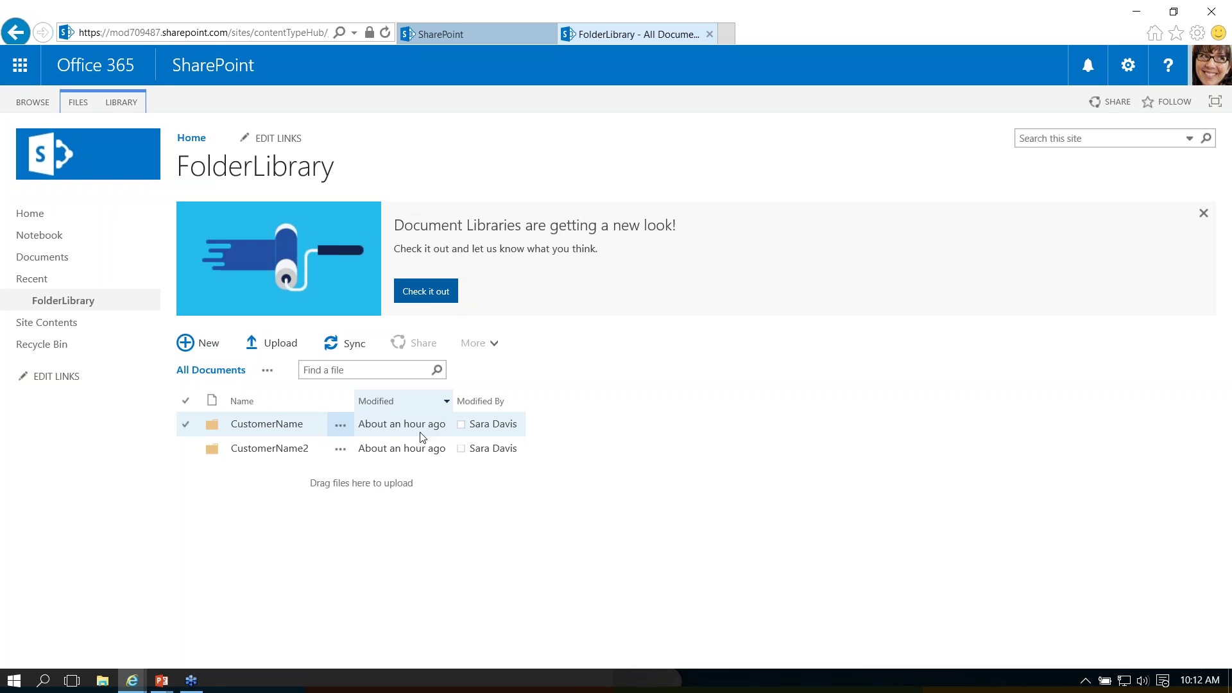
# - Switch to the PowerPoint presentation and go back to the "Folders vs. Custom Columns (continued)" slide
pyautogui.hotkey('alt', 'Tab')
pyautogui.hotkey('alt', 'Tab')
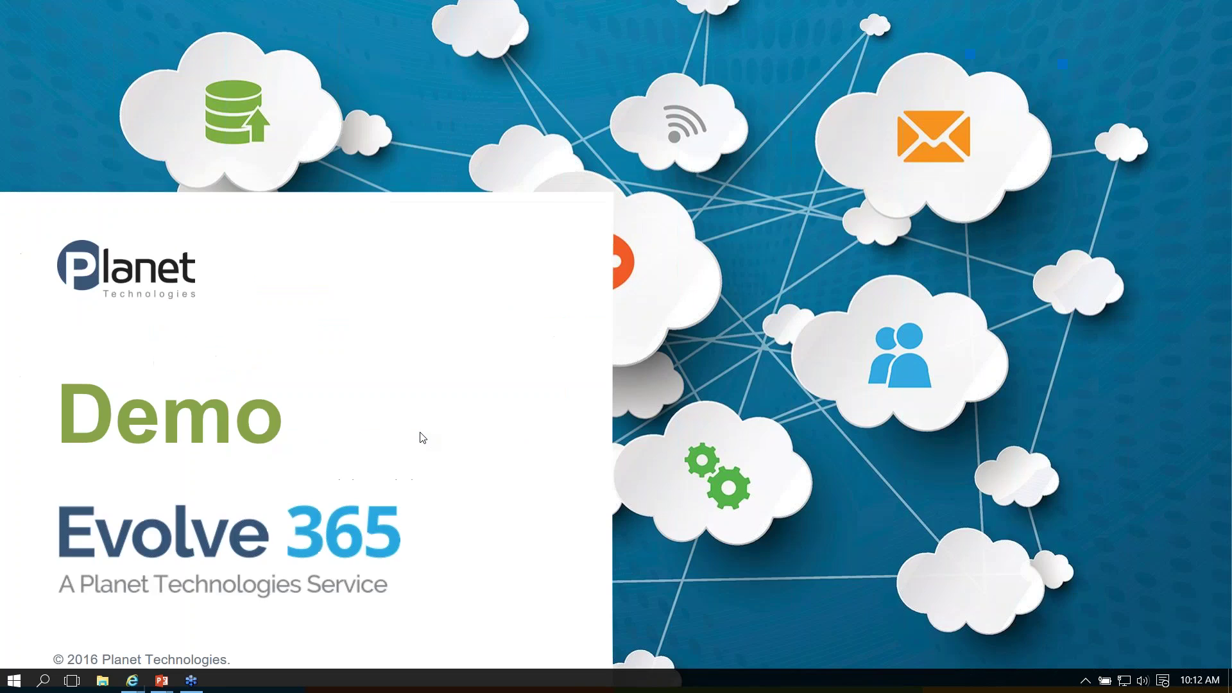
pyautogui.press('Left')
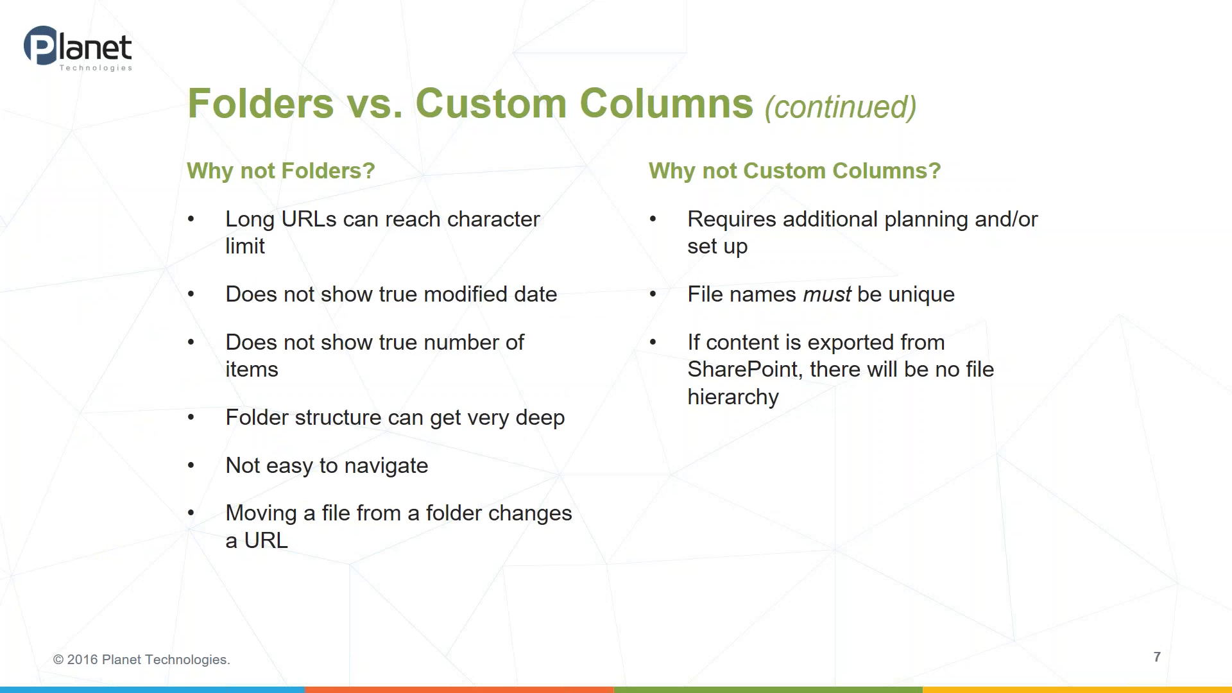
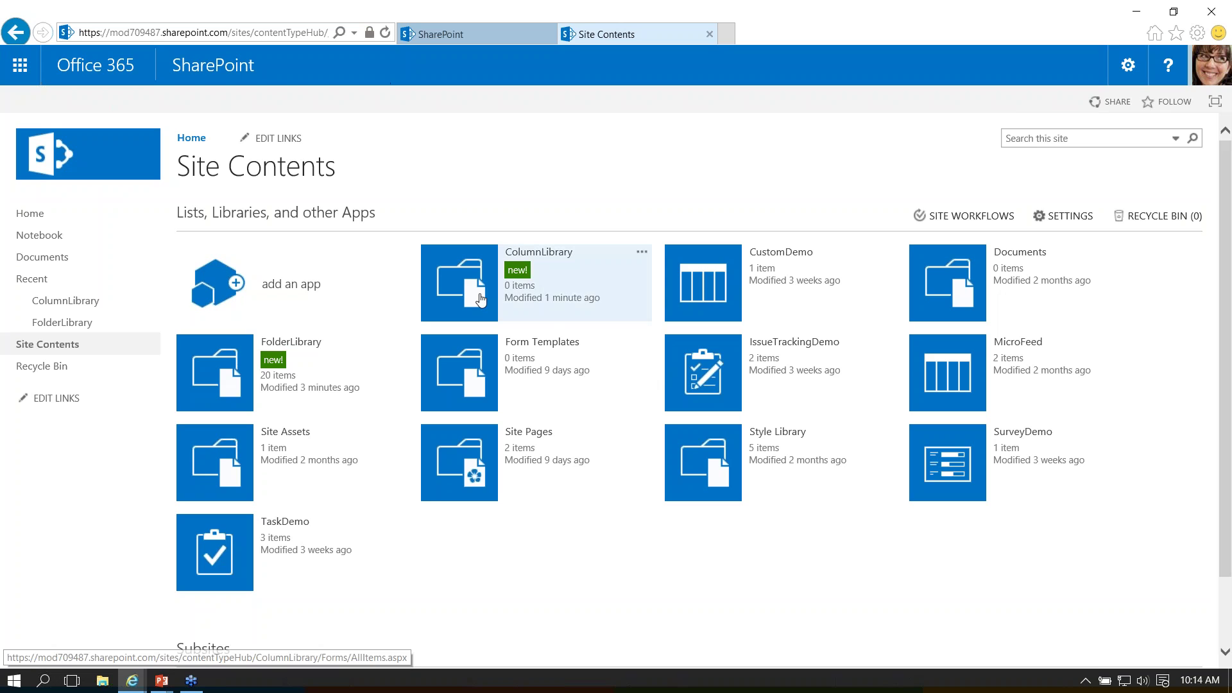
# - Open ColumnLibrary from the site contents, look over its library commands, and go to Site Columns in the site settings
pyautogui.click(466, 308)
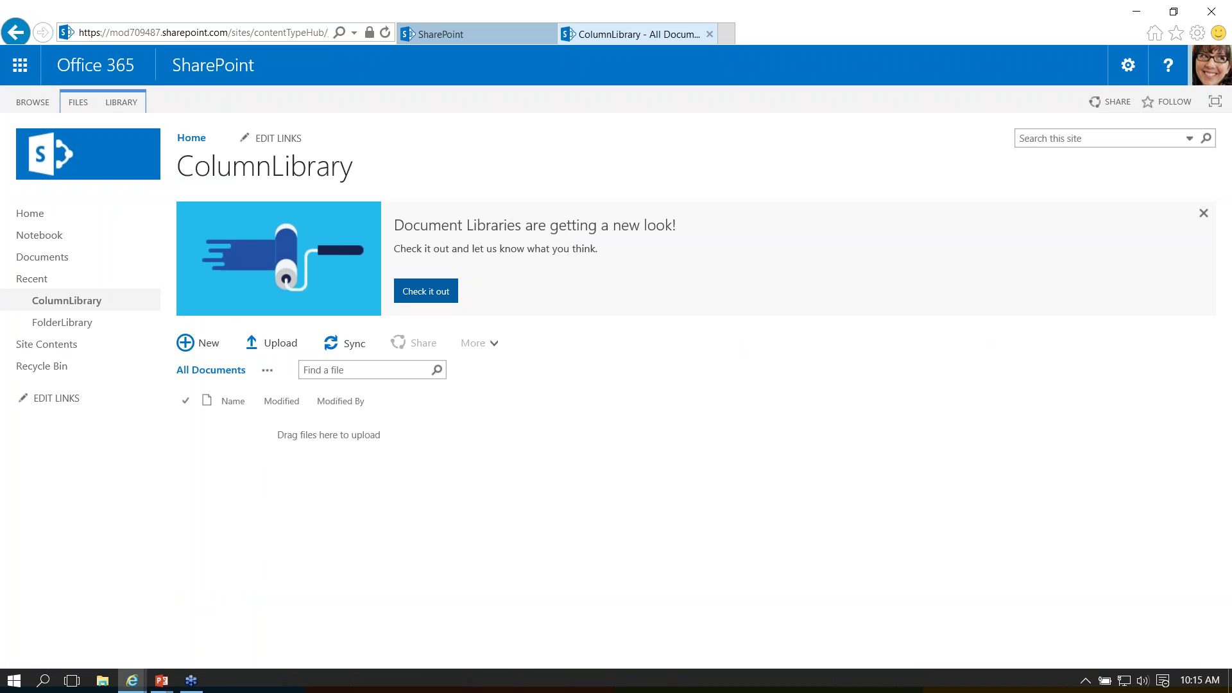
pyautogui.click(126, 103)
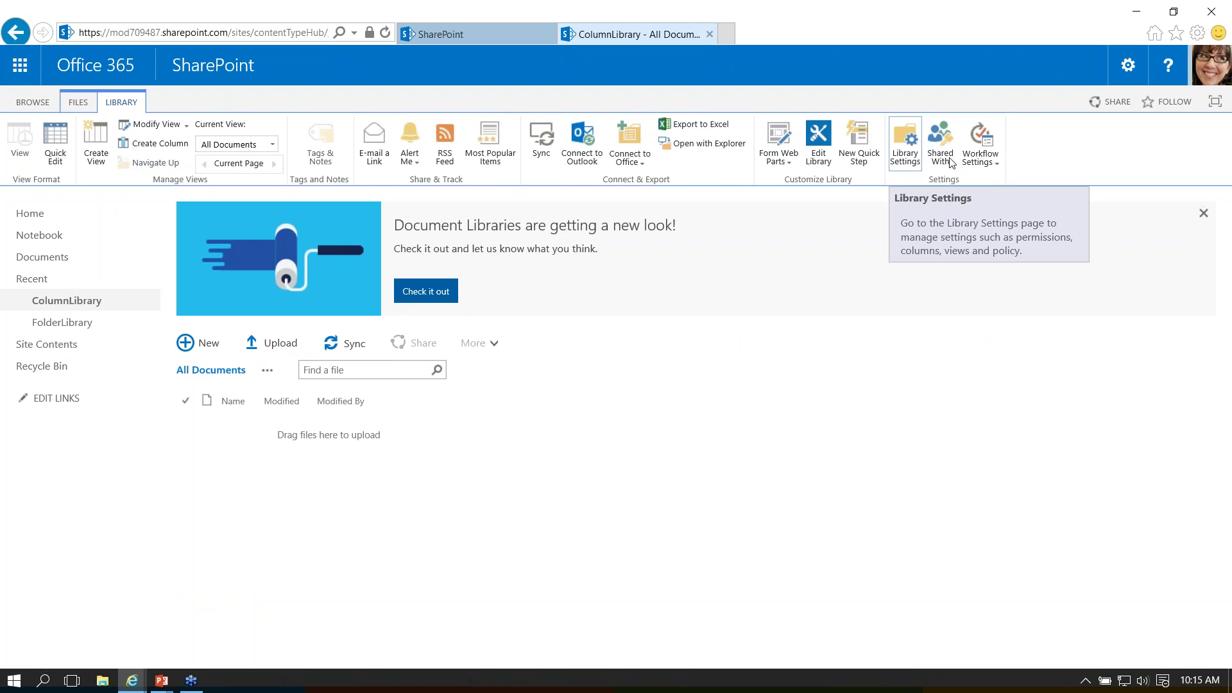
pyautogui.click(1130, 67)
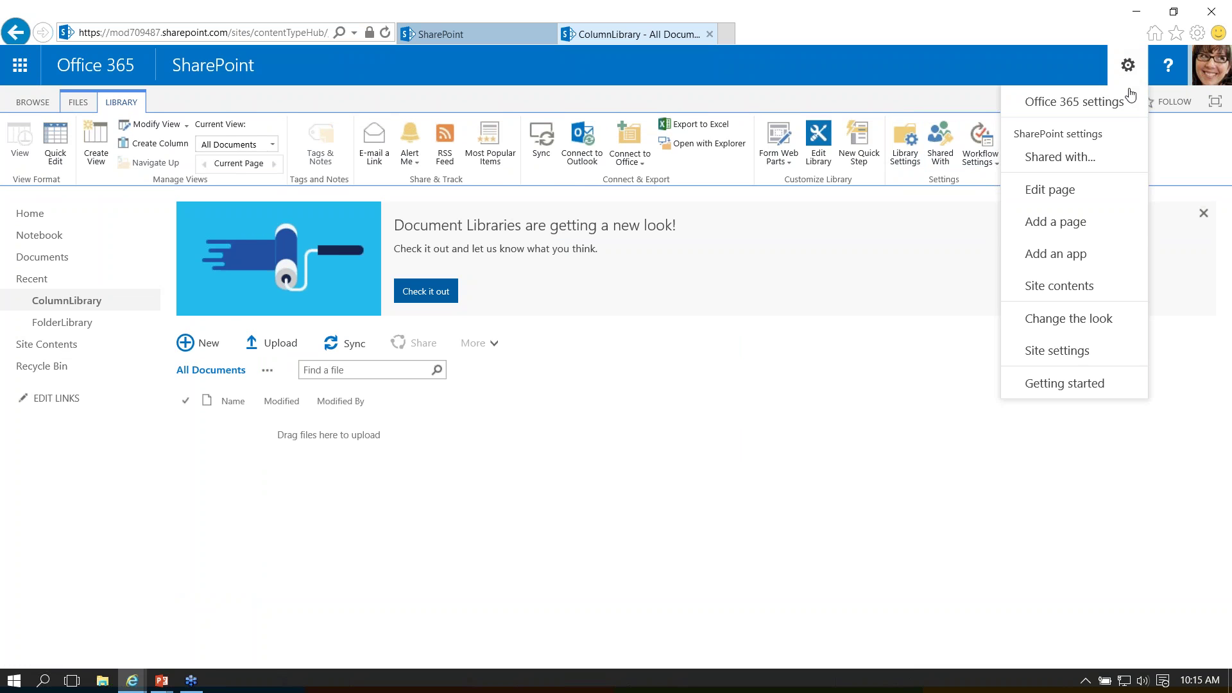
pyautogui.click(1058, 350)
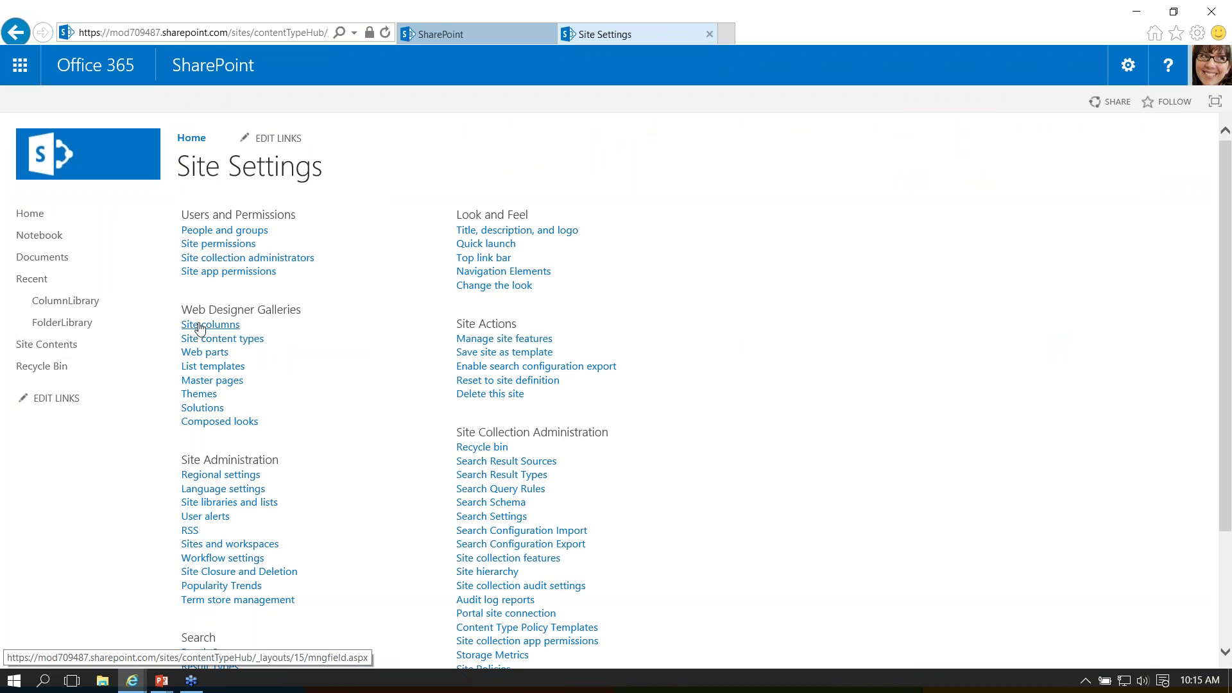
pyautogui.click(199, 325)
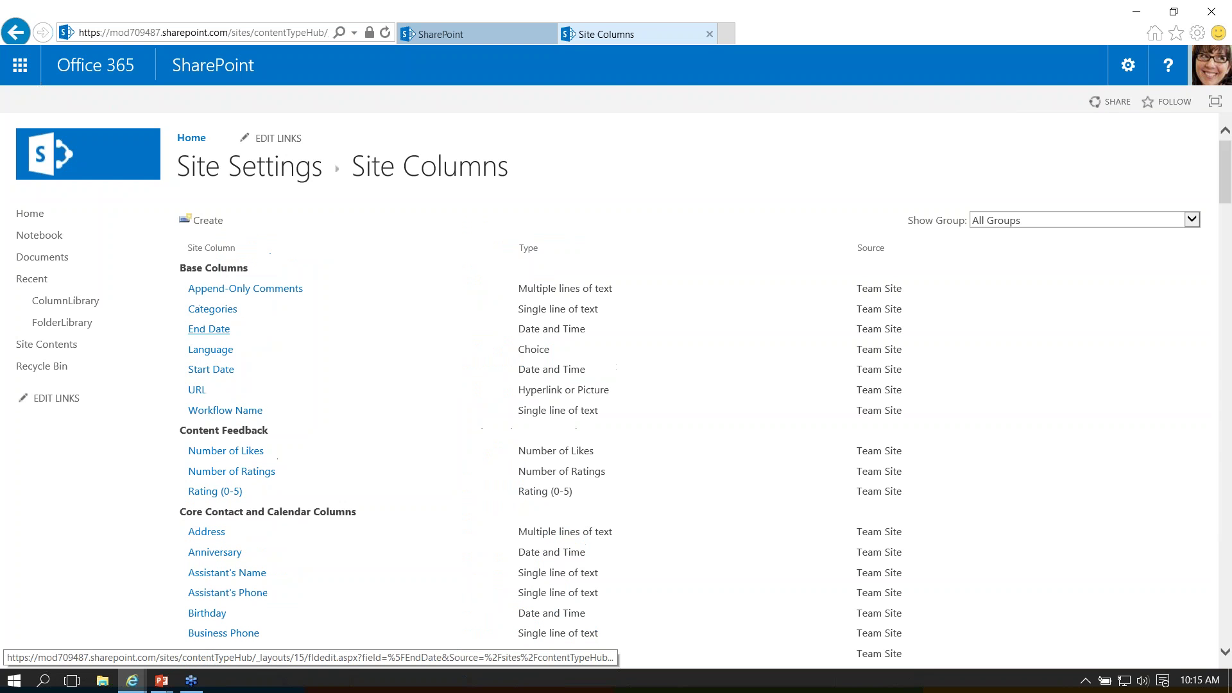
# - Create a single-line text site column named CustomerName in Custom Columns with the description "Enter the customer name here."
pyautogui.click(209, 221)
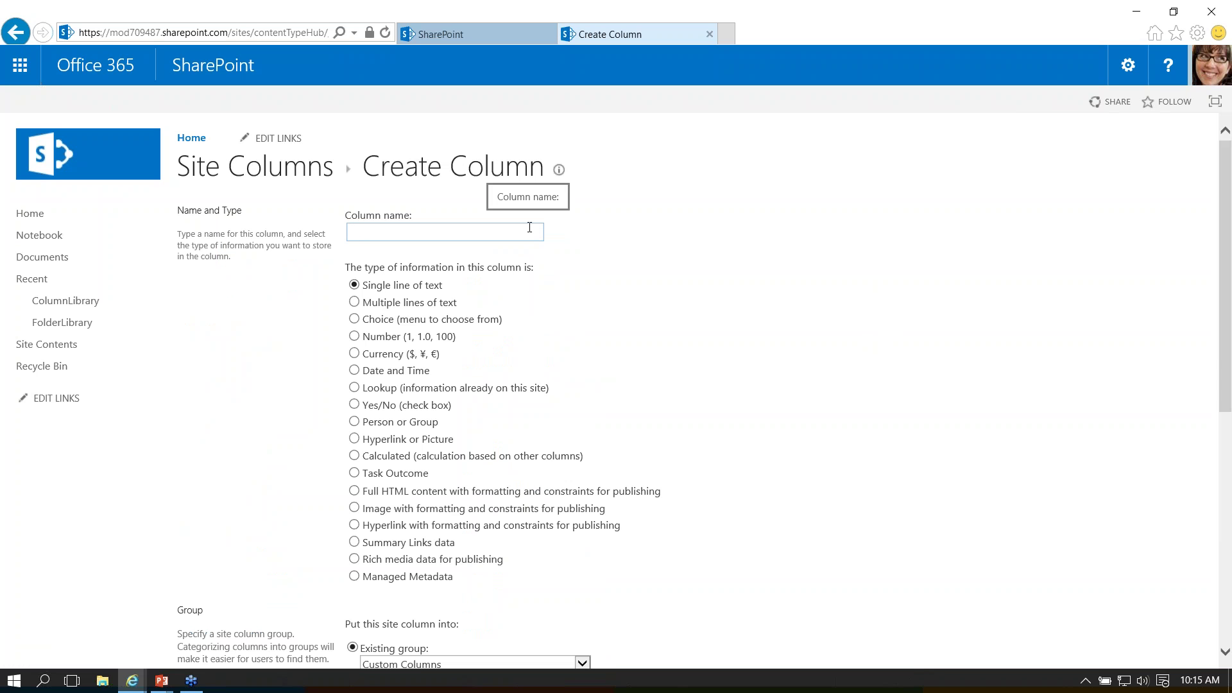
pyautogui.click(530, 227)
pyautogui.write('Custo')
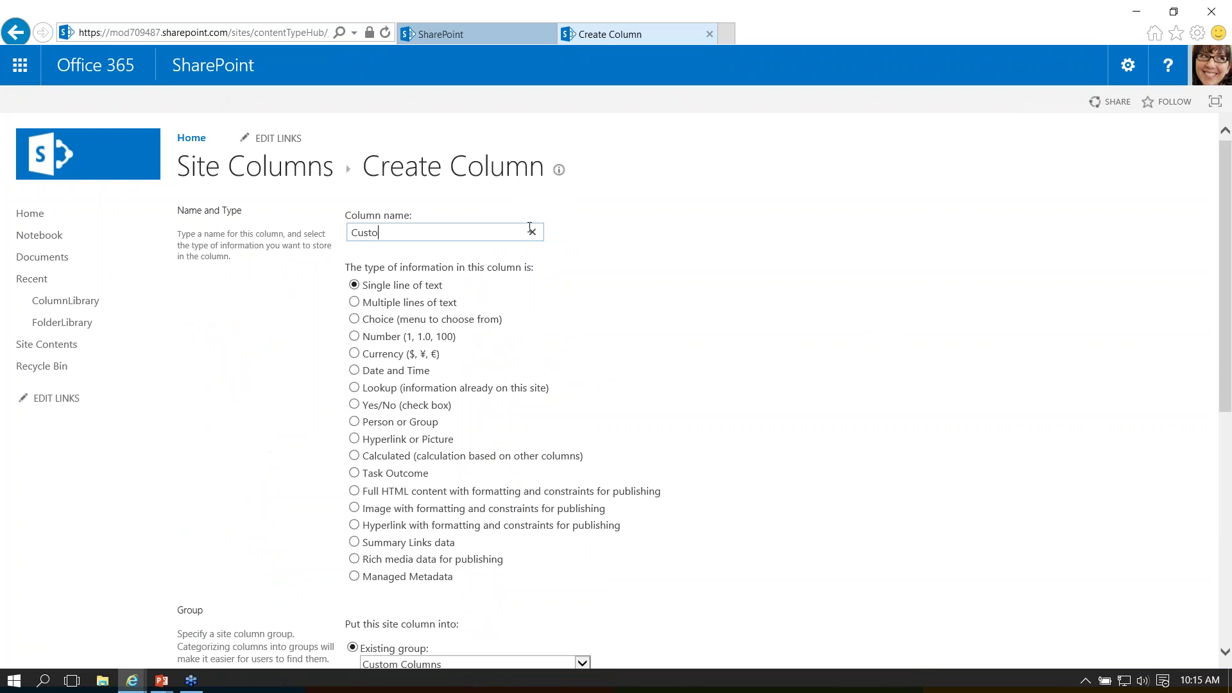
pyautogui.write('merName')
pyautogui.scroll(-2, 528, 509)
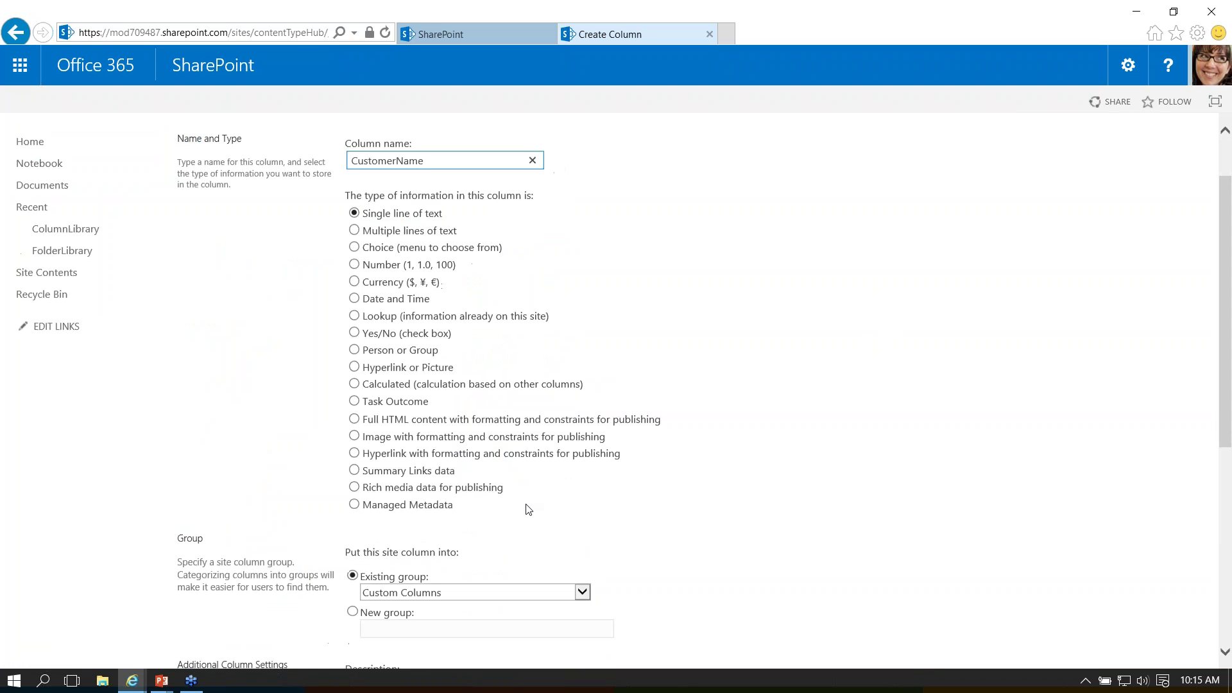
pyautogui.scroll(-4, 385, 349)
pyautogui.scroll(-3, 445, 340)
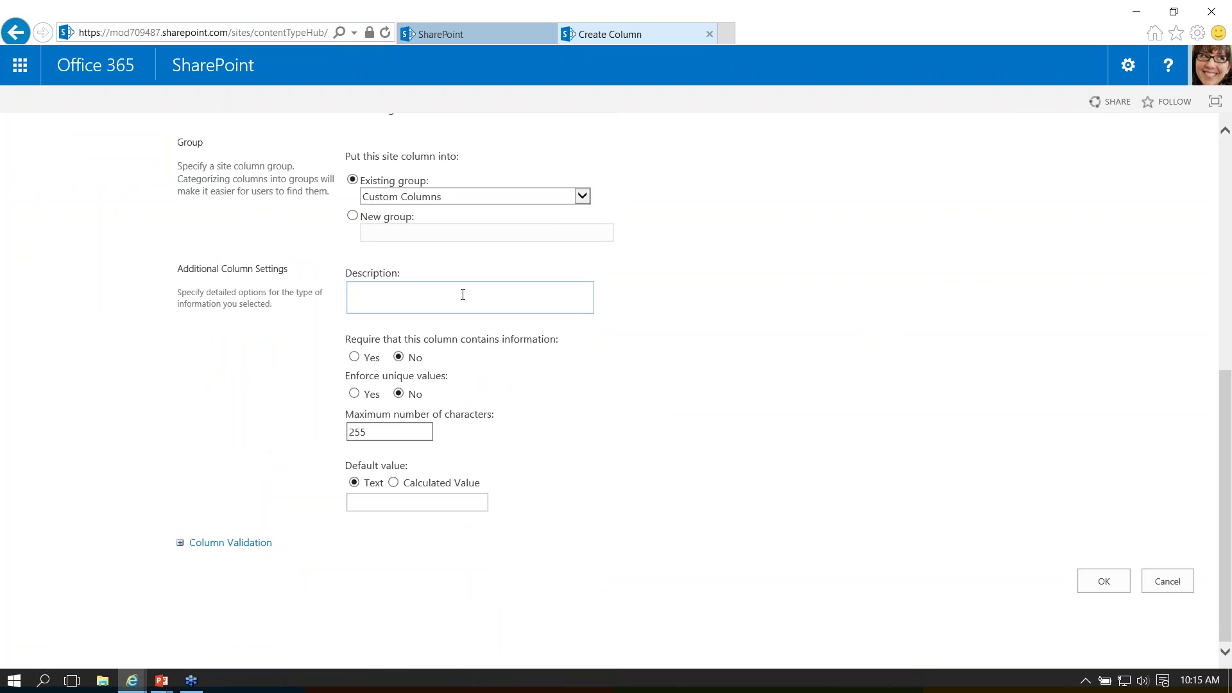
pyautogui.write('Enter the customer name here.')
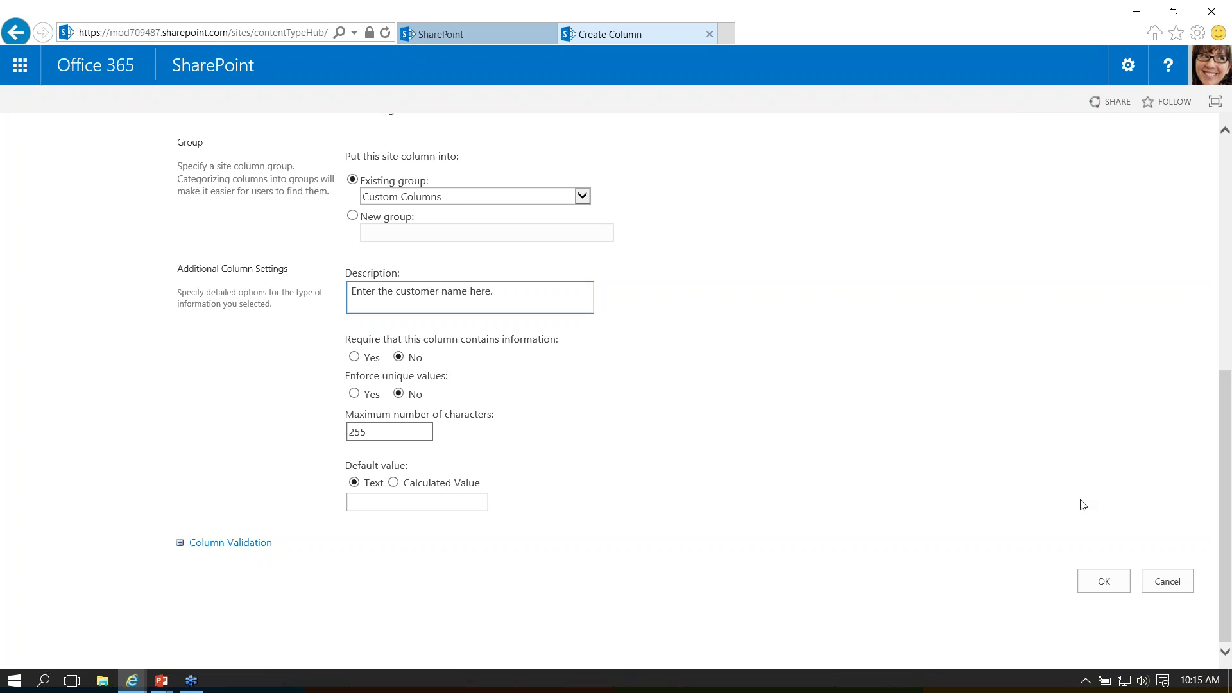
pyautogui.click(1116, 584)
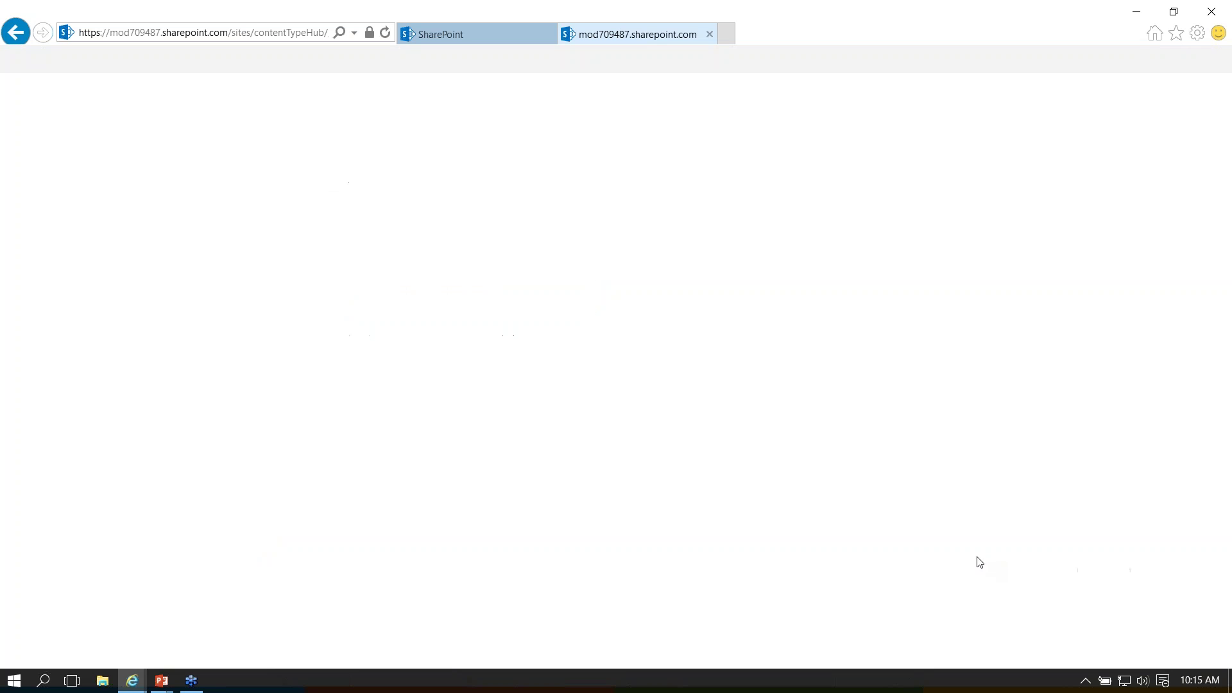
# - Return to ColumnLibrary through the site contents and open the Columns section of its library settings
pyautogui.click(47, 344)
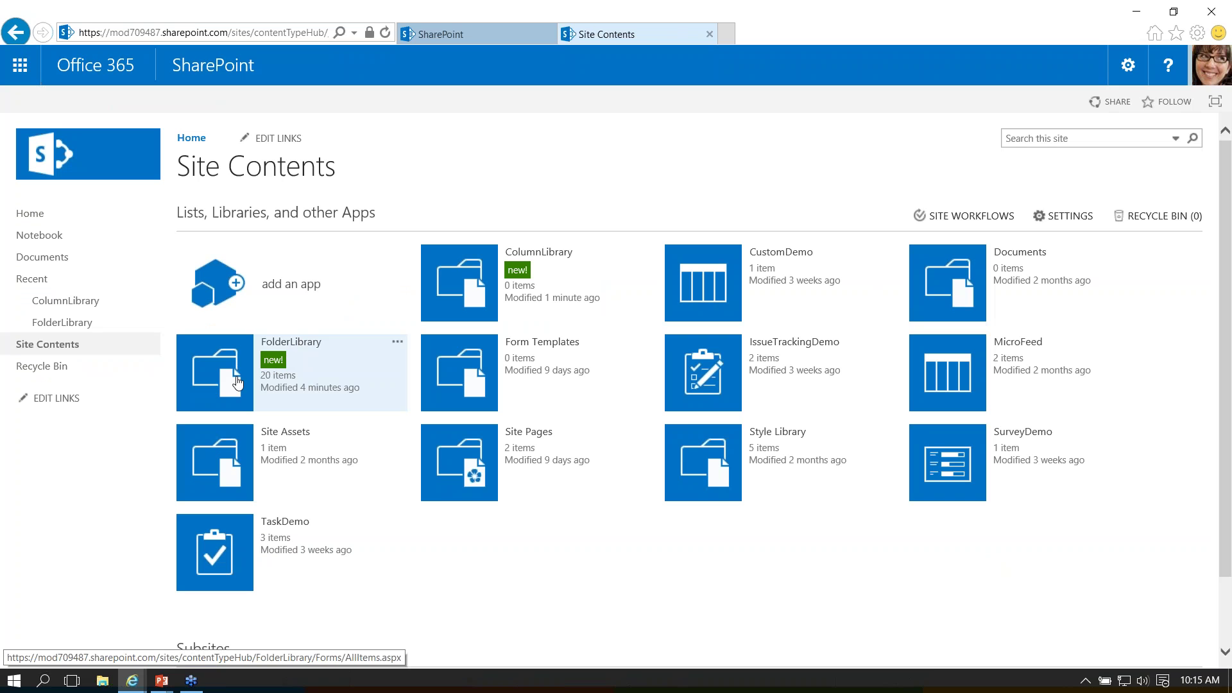
pyautogui.click(439, 274)
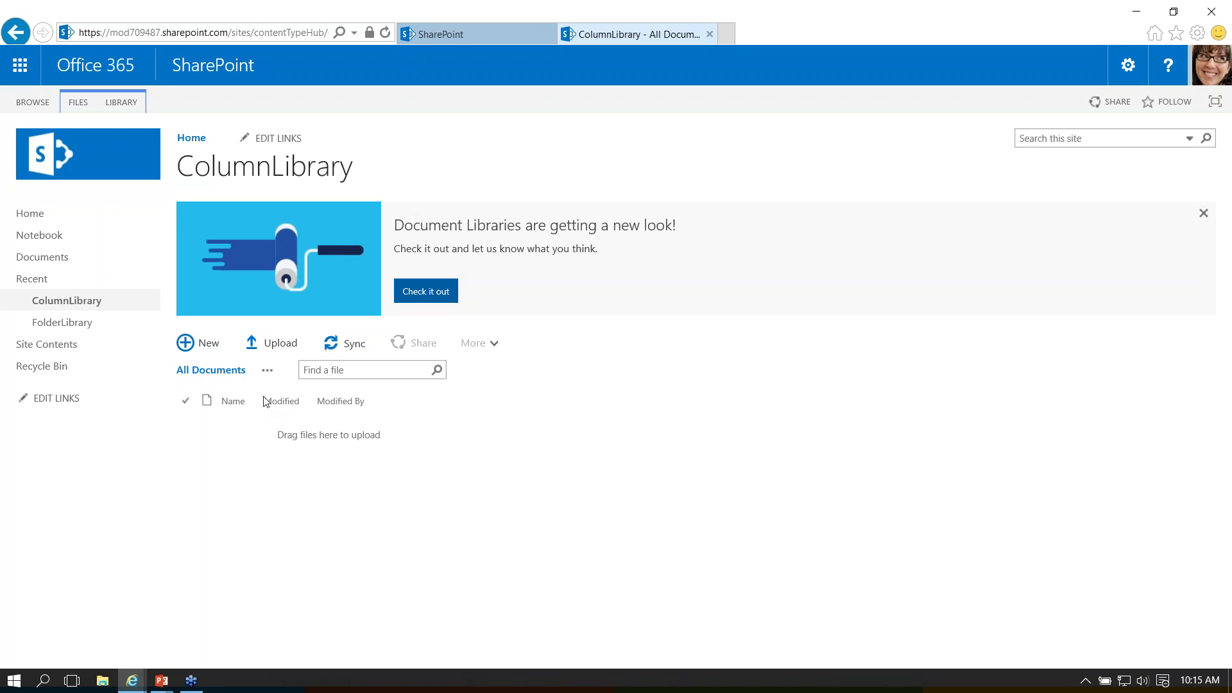
pyautogui.click(127, 106)
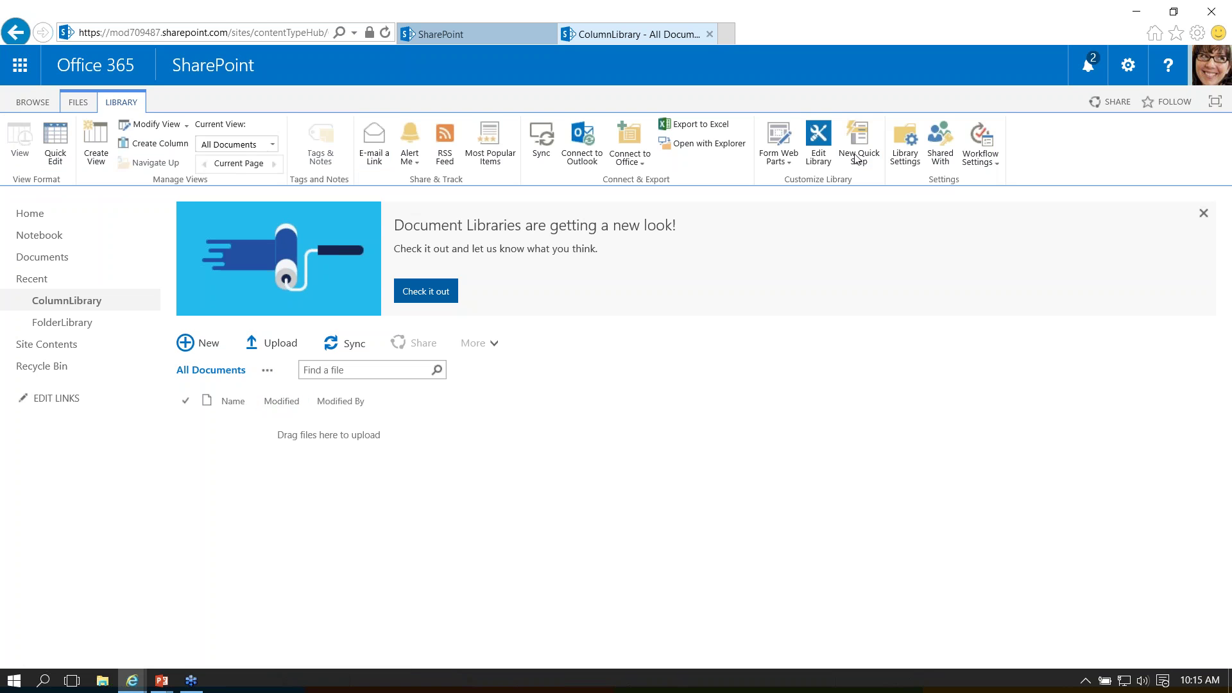
pyautogui.click(901, 145)
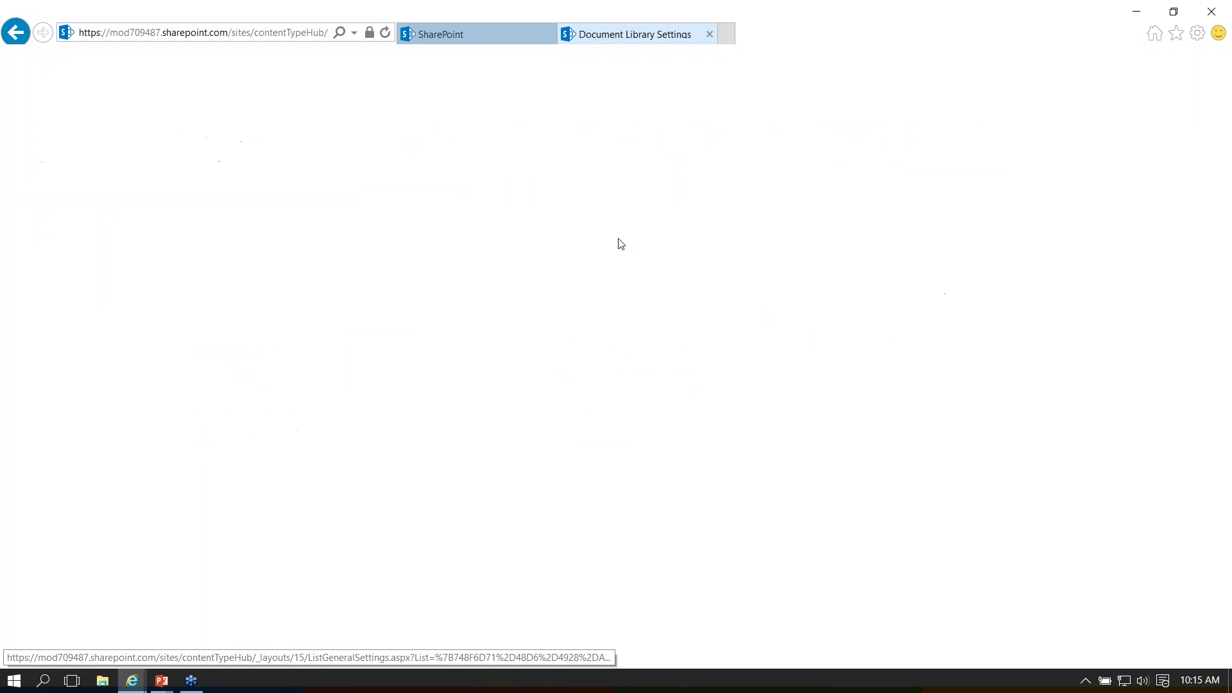
pyautogui.scroll(-4, 422, 316)
pyautogui.scroll(-1, 422, 317)
pyautogui.scroll(1, 422, 316)
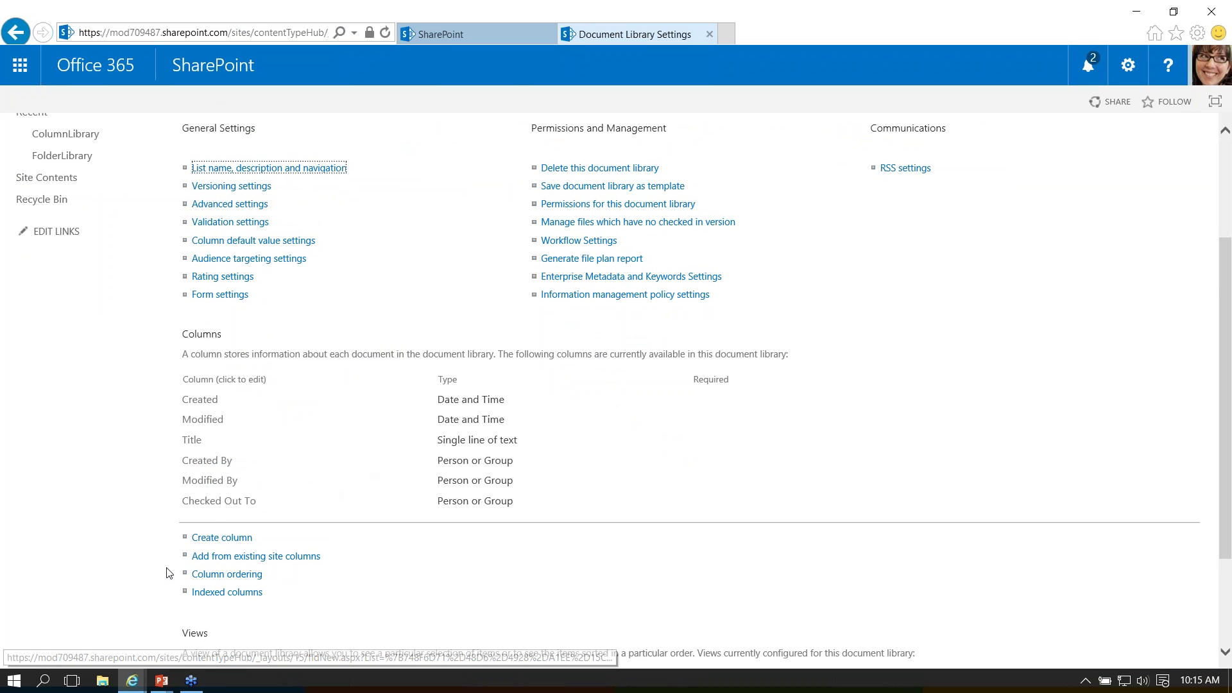
# - Add the existing CustomerName site column to ColumnLibrary and its default view, and check the library's column list
pyautogui.click(235, 557)
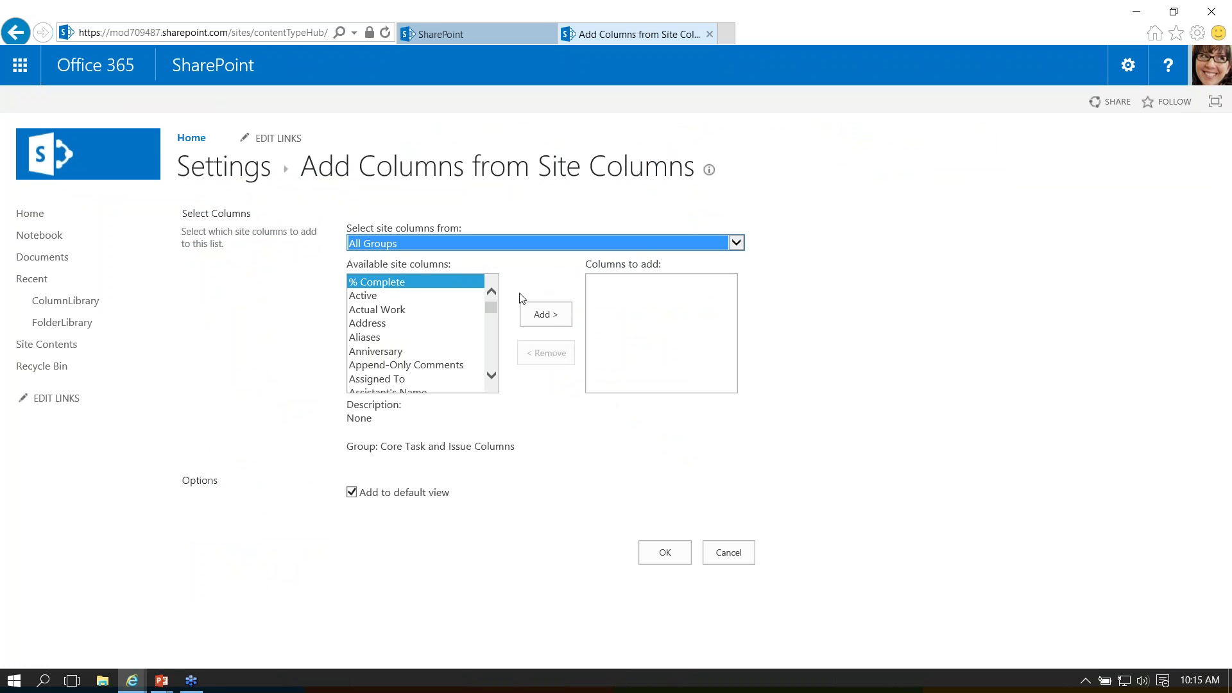
pyautogui.moveTo(496, 303)
pyautogui.mouseDown()
pyautogui.moveTo(505, 330)
pyautogui.moveTo(505, 293)
pyautogui.mouseUp()
pyautogui.moveTo(495, 377); pyautogui.dragTo(495, 377)
pyautogui.click(414, 378)
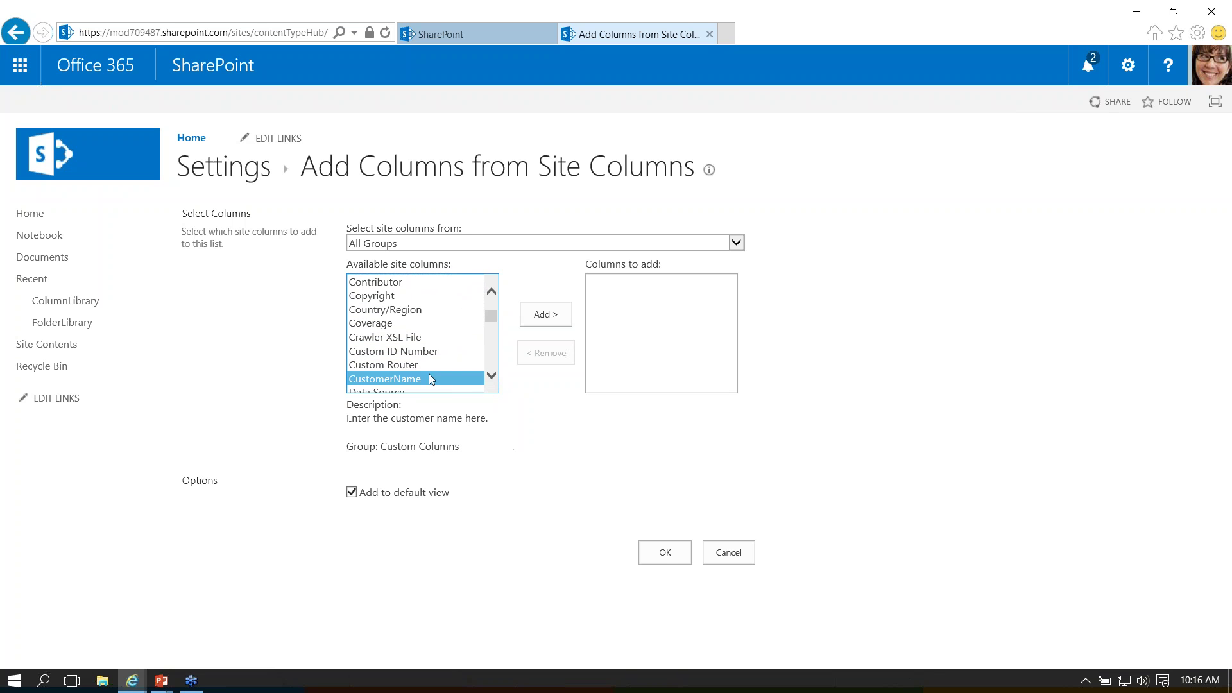
pyautogui.click(549, 315)
pyautogui.click(663, 561)
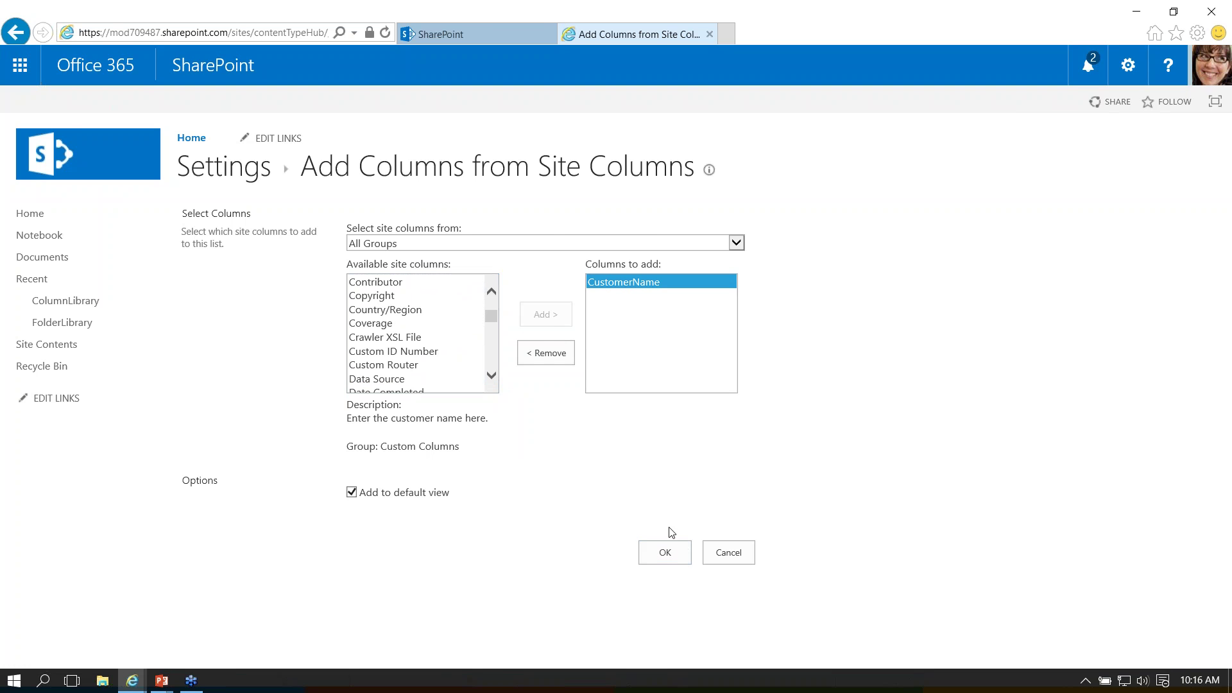
pyautogui.scroll(-3, 546, 482)
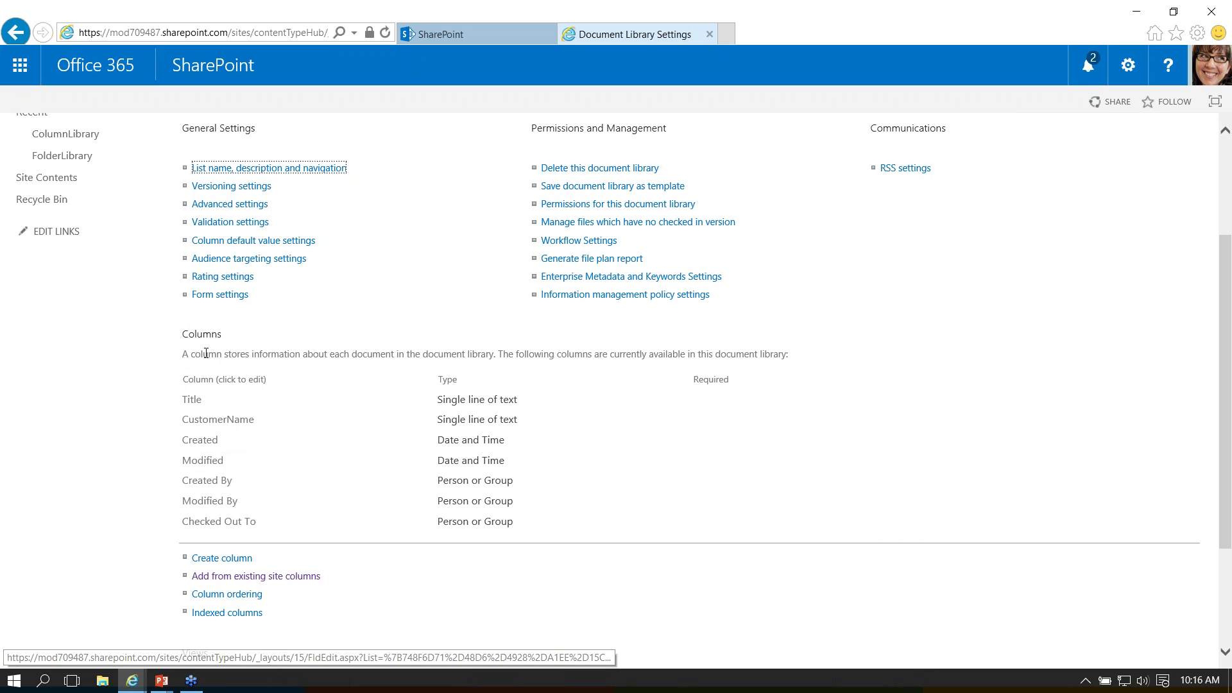
# - Start a new column in ColumnLibrary named Document Type with Choice as its information type
pyautogui.click(221, 560)
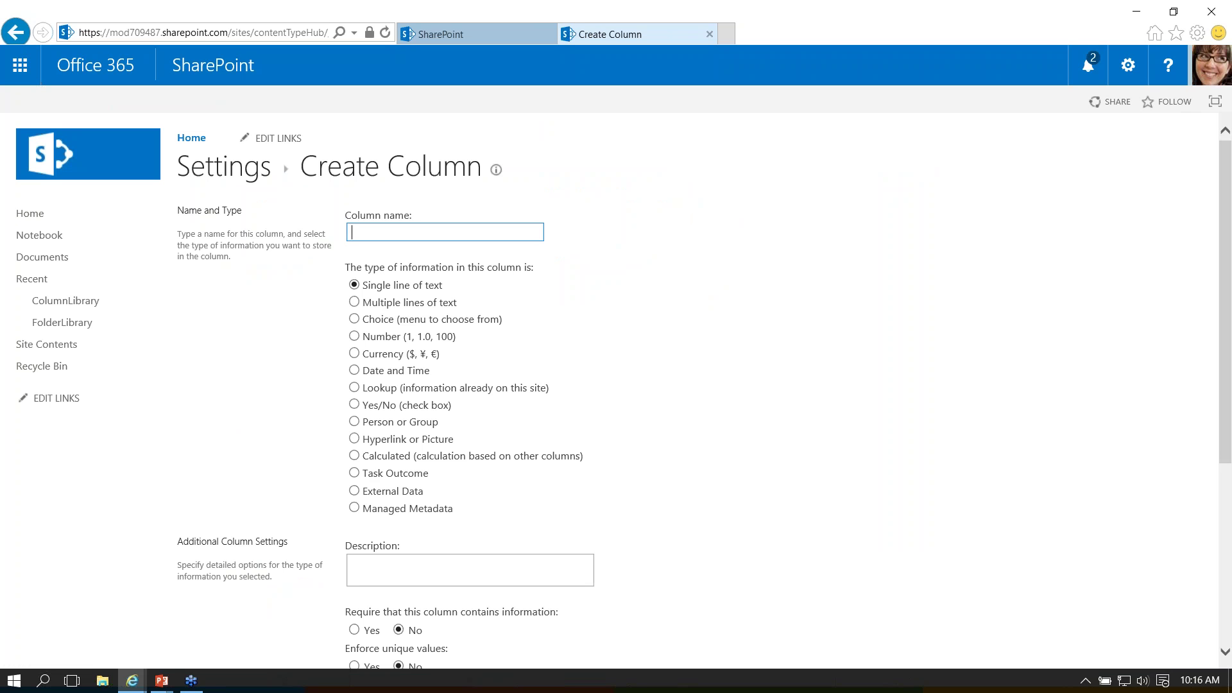
pyautogui.write('Document Type')
pyautogui.click(356, 319)
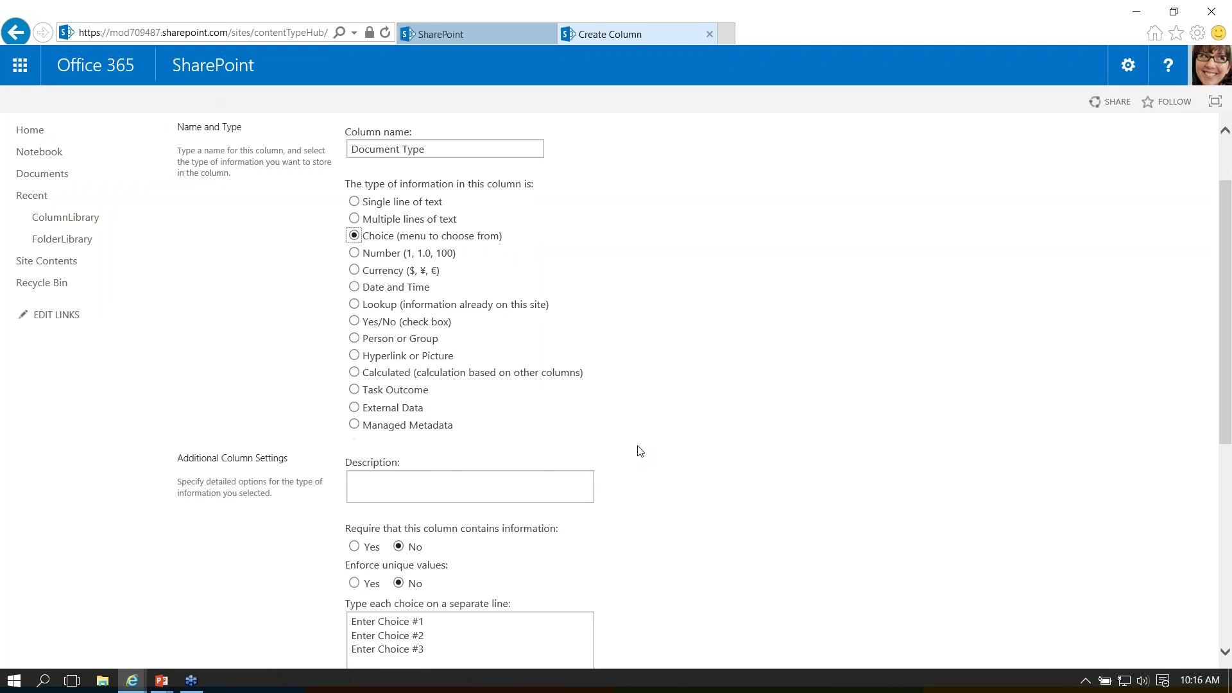
# - Enter the column description "What kind of document is this? Select the right stage."
pyautogui.scroll(-2, 471, 319)
pyautogui.click(470, 319)
pyautogui.write('What kidn of')
pyautogui.press('BackSpace')
pyautogui.press('BackSpace')
pyautogui.press('BackSpace')
pyautogui.press('BackSpace')
pyautogui.press('BackSpace')
pyautogui.press('BackSpace')
pyautogui.write('nd of document is this? Sl')
pyautogui.press('BackSpace')
pyautogui.press('BackSpace')
pyautogui.write('Slee')
pyautogui.press('BackSpace')
pyautogui.press('BackSpace')
pyautogui.press('BackSpace')
pyautogui.press('BackSpace')
pyautogui.write('Select the right stage.')
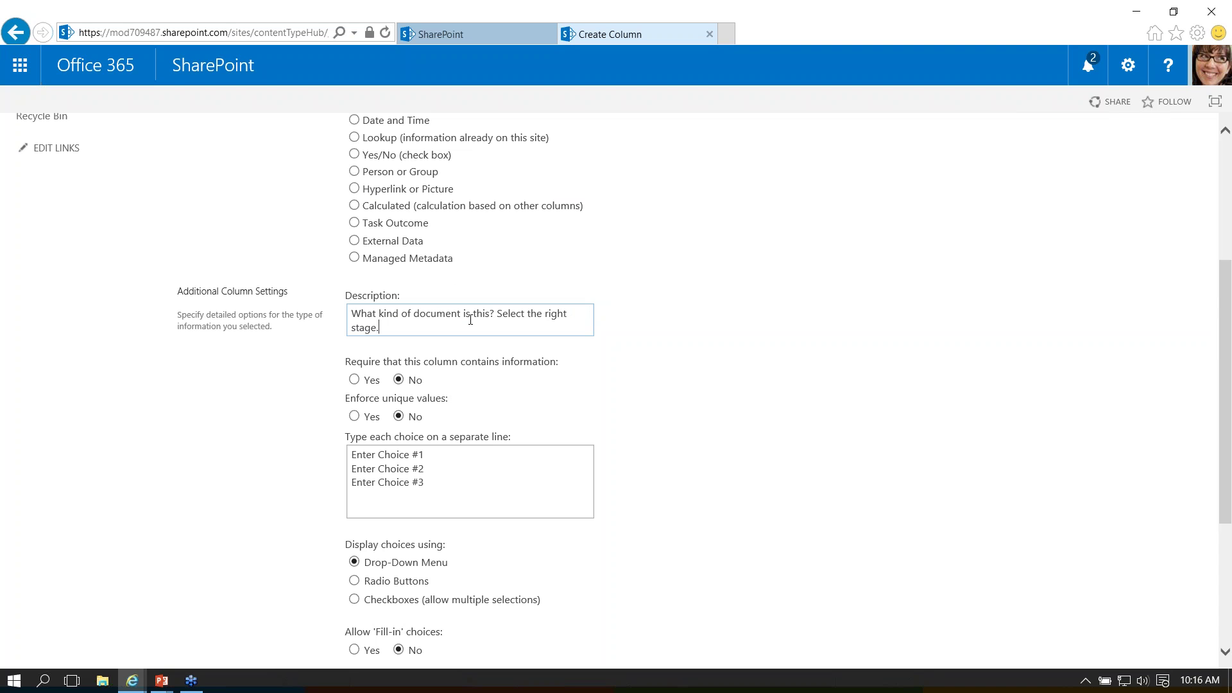
# - Replace the placeholder choices with Original, Working and Final, each on its own line
pyautogui.moveTo(353, 453); pyautogui.dragTo(452, 484)
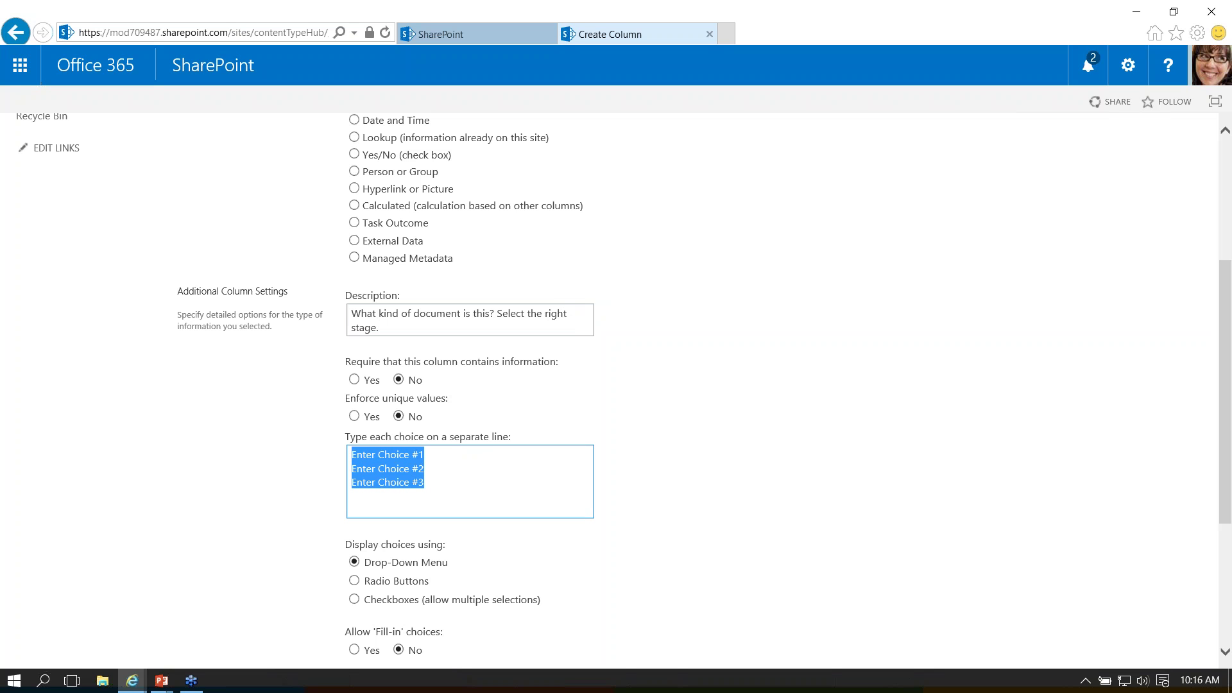
pyautogui.write('Or')
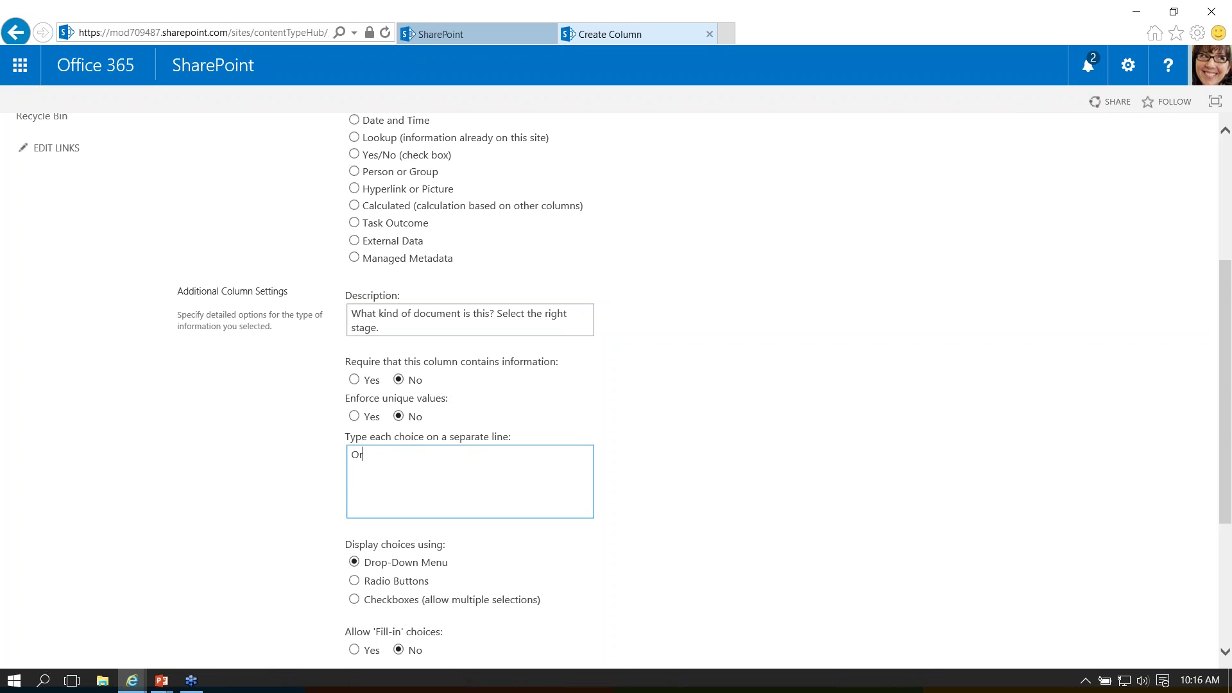
pyautogui.write('iginal Working')
pyautogui.write('Fina')
pyautogui.write('l')
pyautogui.scroll(-1, 469, 385)
pyautogui.scroll(5, 468, 385)
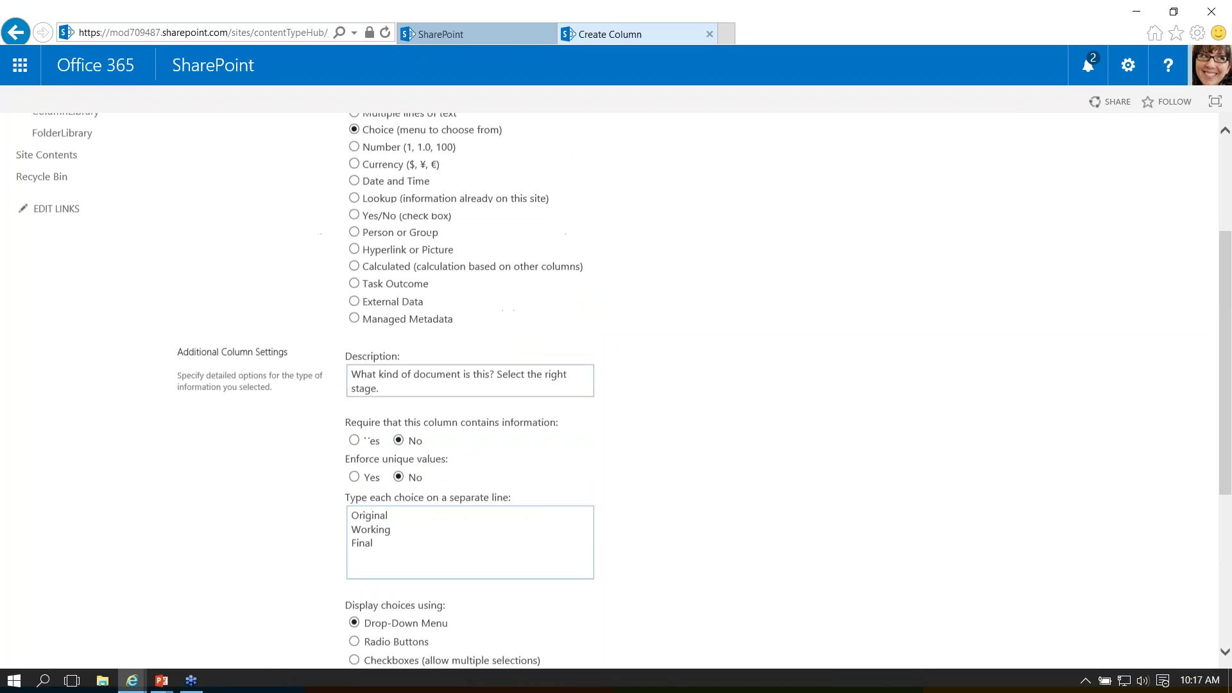
pyautogui.scroll(-4, 496, 283)
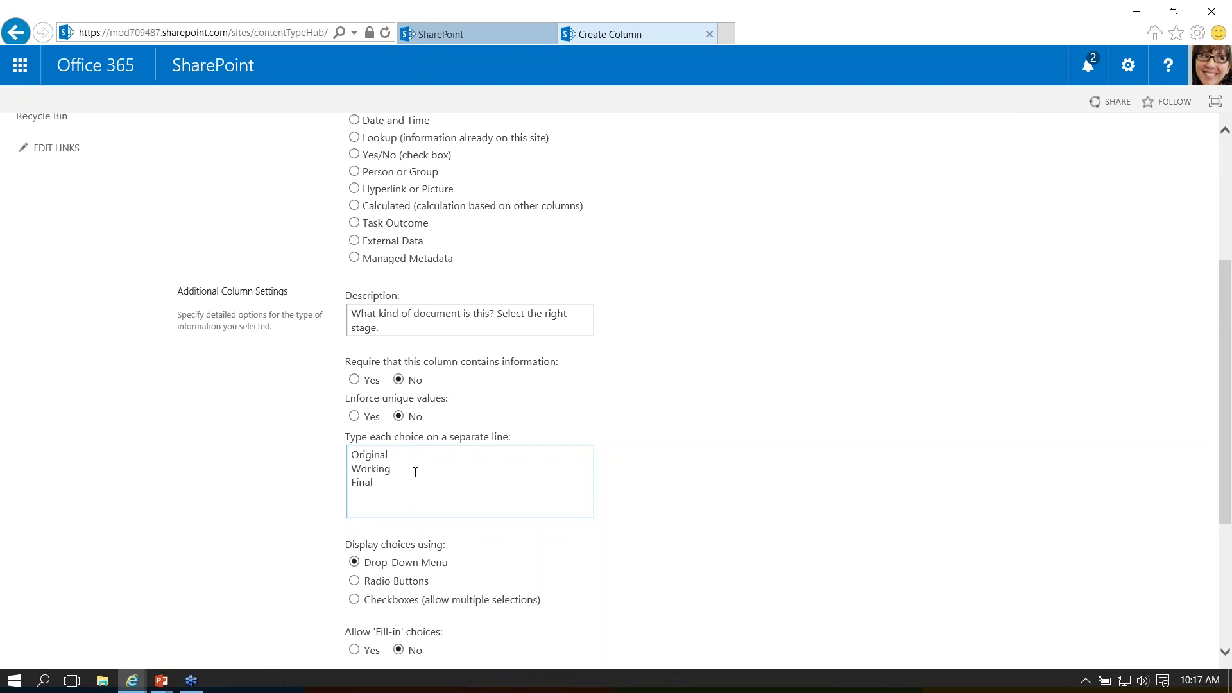
# - Display the choices as checkboxes allowing multiple selections, set the default value to Working, and create the column
pyautogui.scroll(-3, 415, 472)
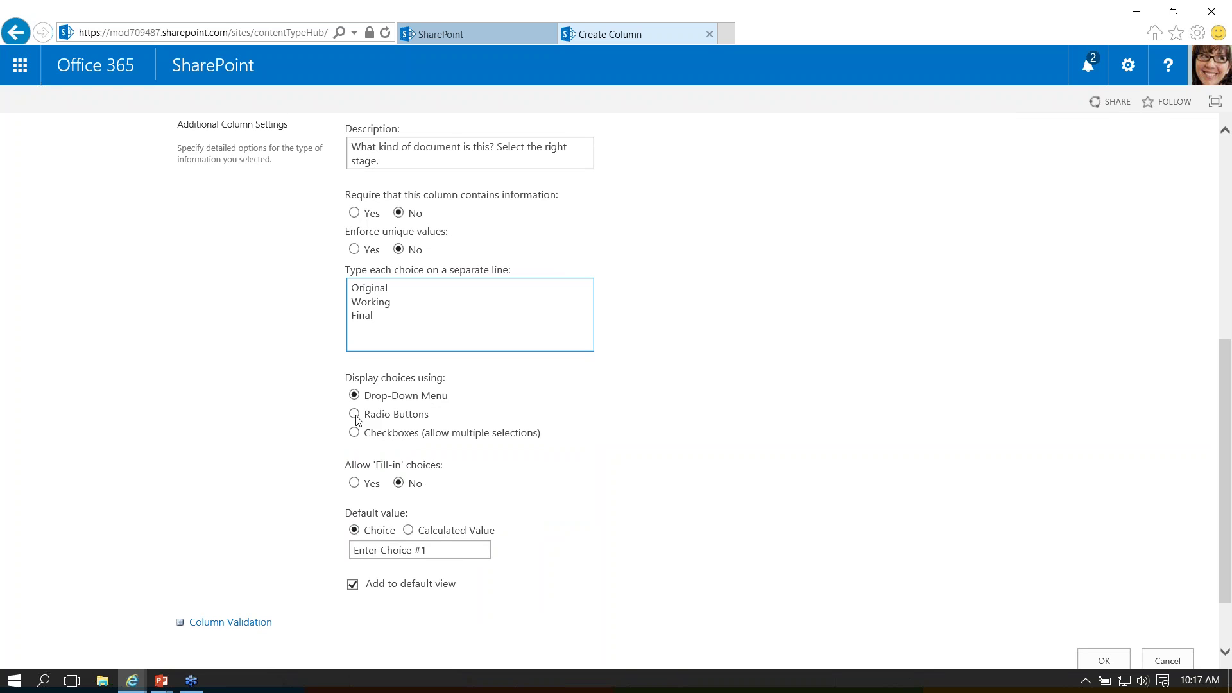
pyautogui.click(355, 434)
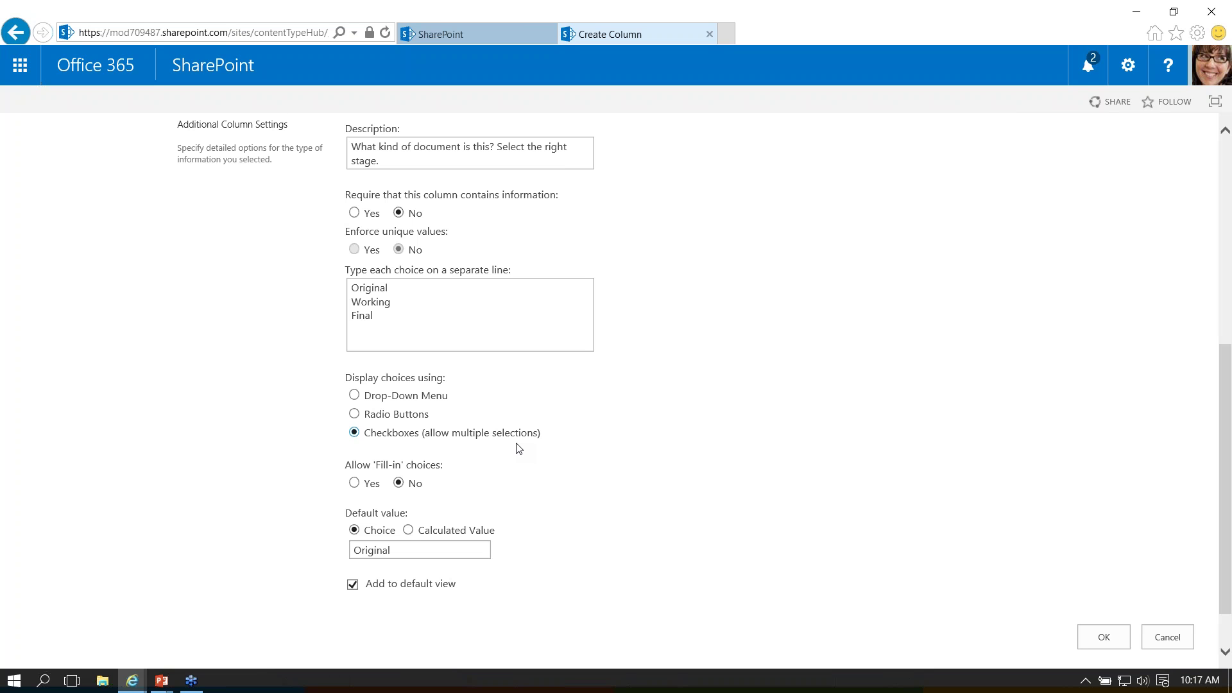
pyautogui.scroll(-1, 497, 568)
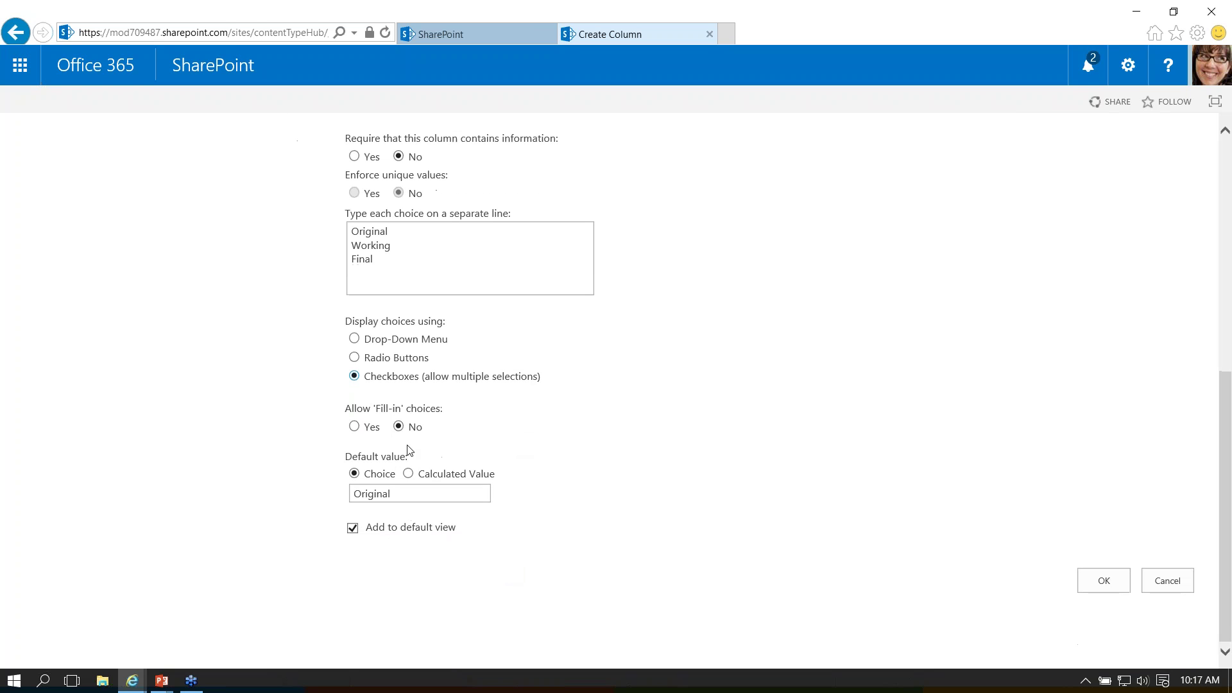
pyautogui.moveTo(412, 496); pyautogui.dragTo(324, 482)
pyautogui.write('Working')
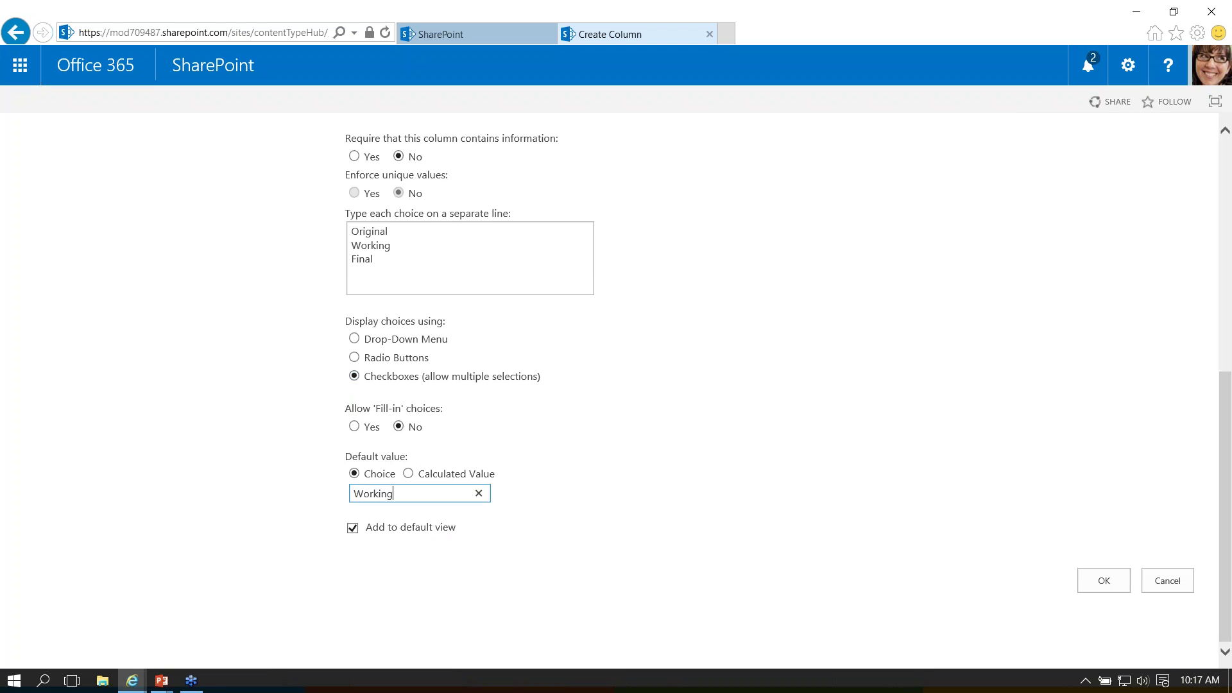
pyautogui.click(1104, 585)
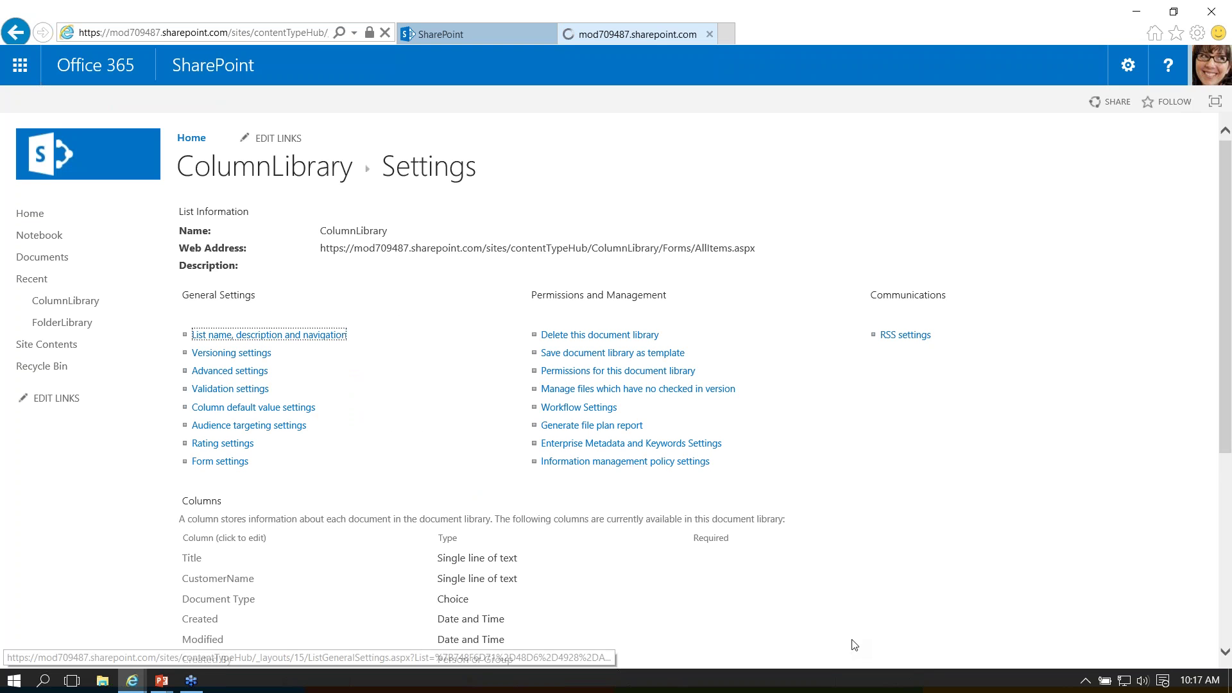
# - Open the All Documents view's settings, check which columns it displays, and save the view to return to the library
pyautogui.scroll(-5, 763, 605)
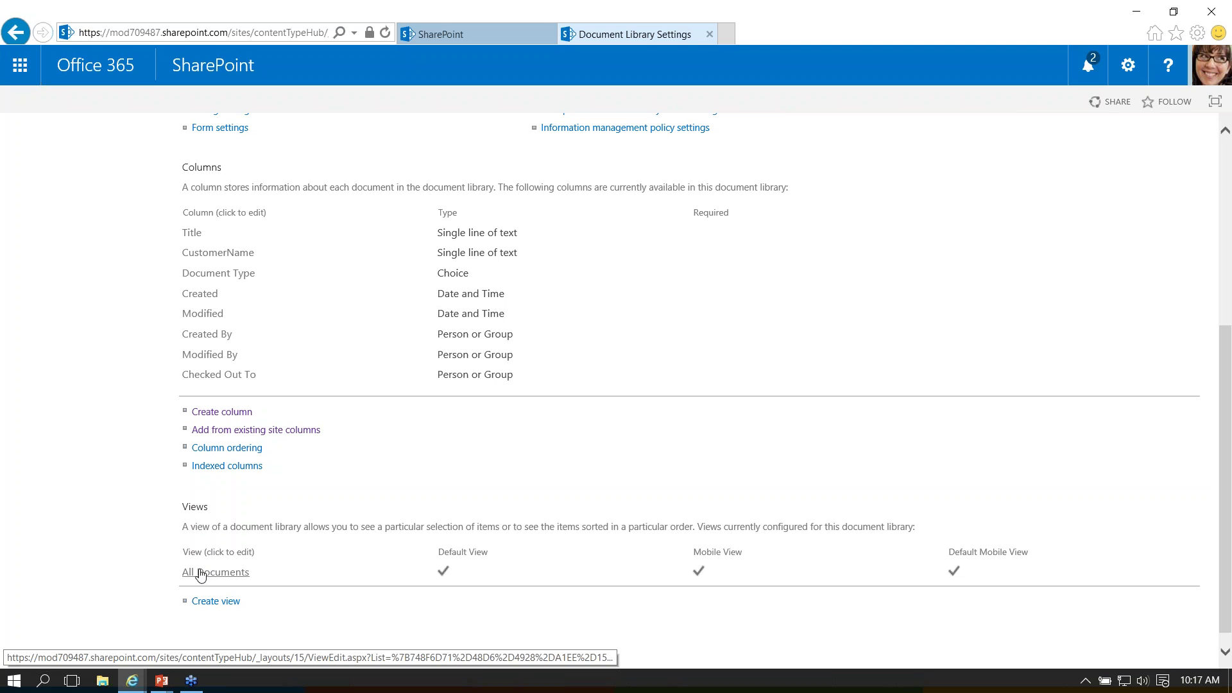
pyautogui.click(214, 580)
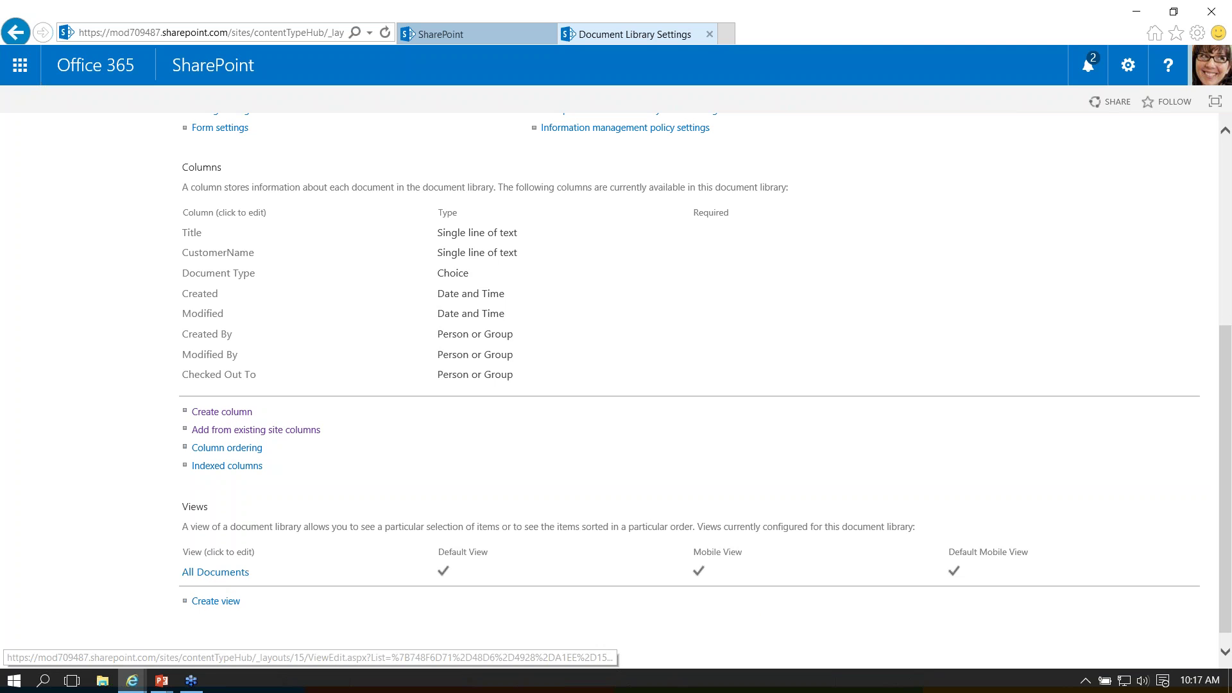
pyautogui.scroll(-3, 583, 492)
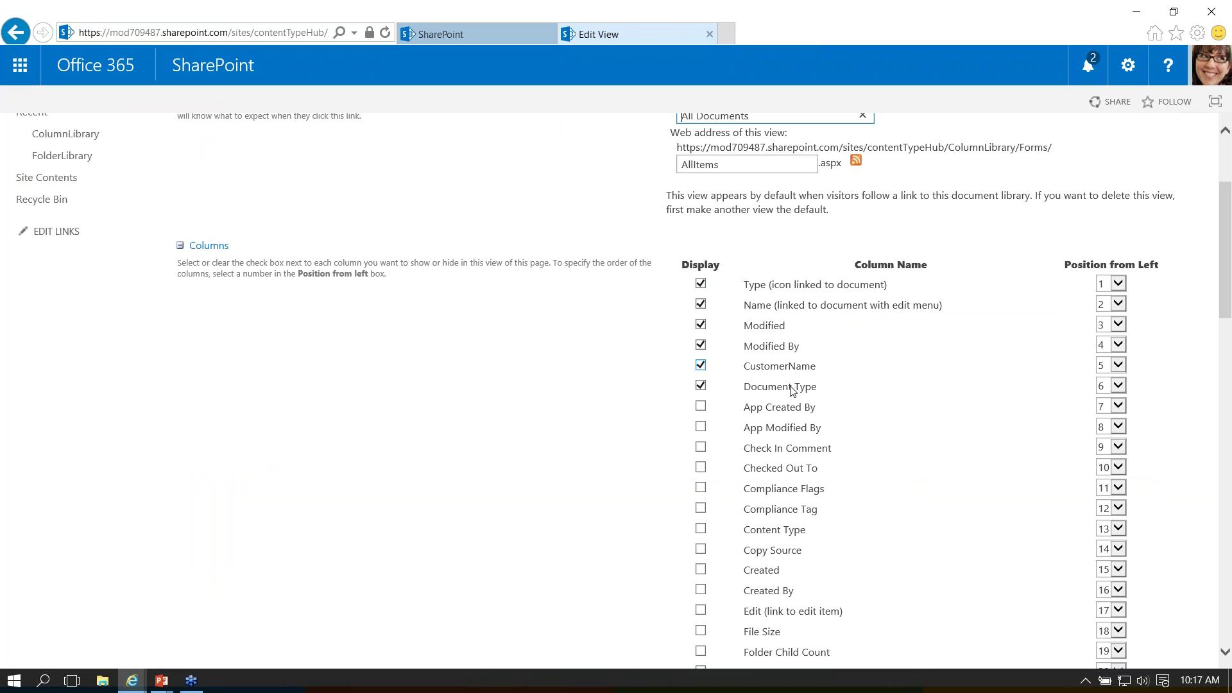
pyautogui.scroll(3, 841, 198)
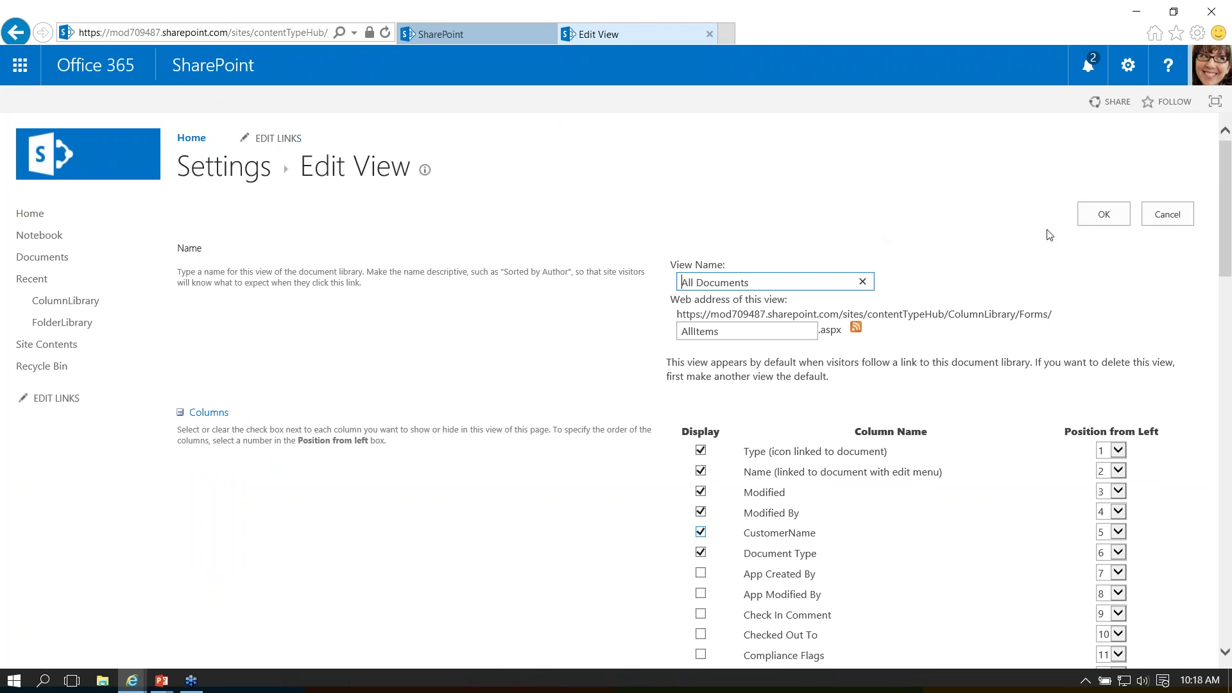
pyautogui.click(1102, 216)
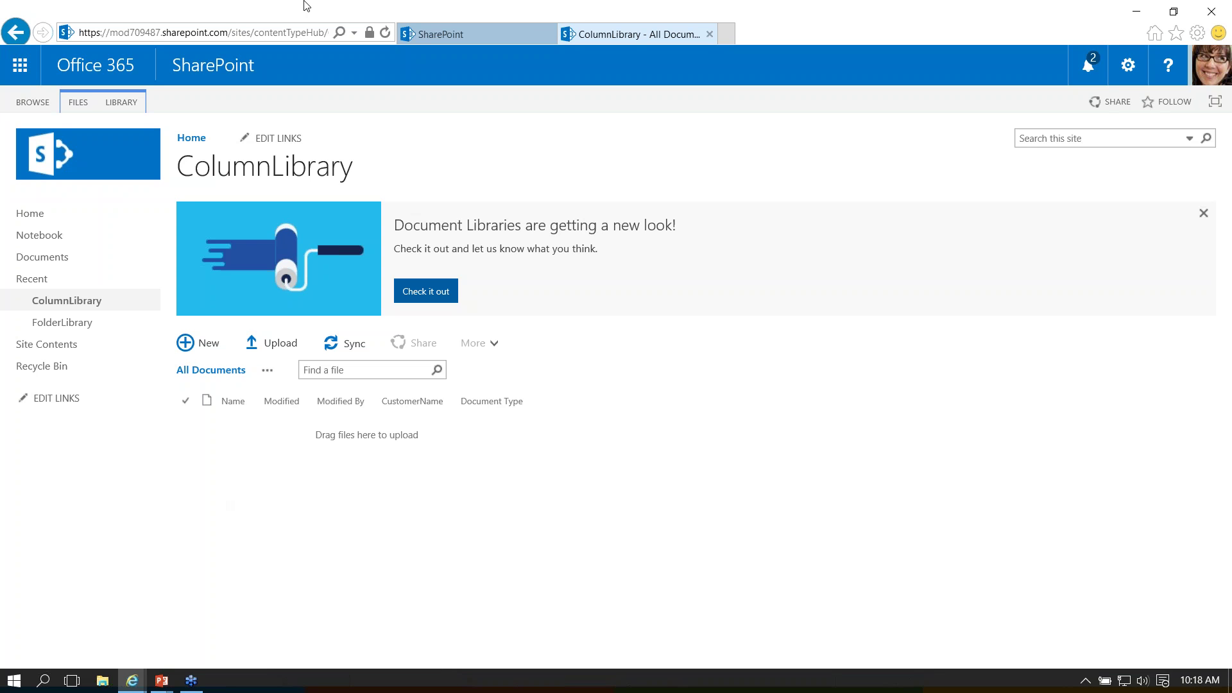
# - Reload ColumnLibrary and look through the uploaded documents and their CustomerName and Document Type values
pyautogui.click(385, 32)
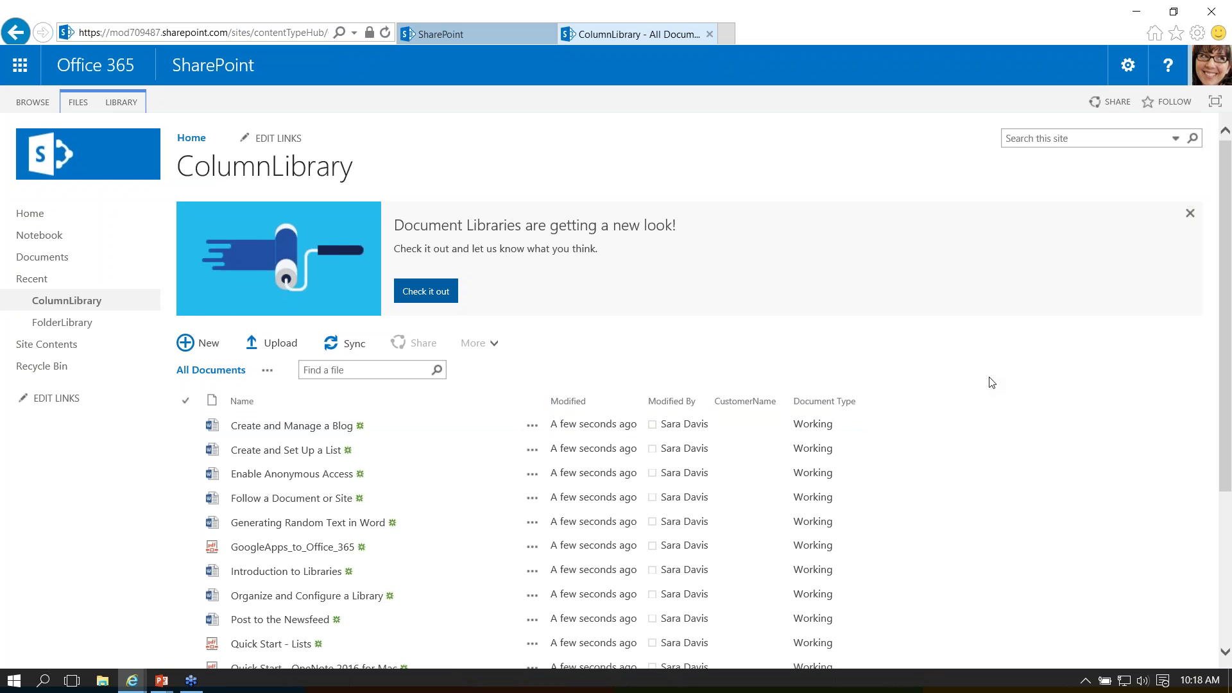
pyautogui.scroll(-3, 988, 379)
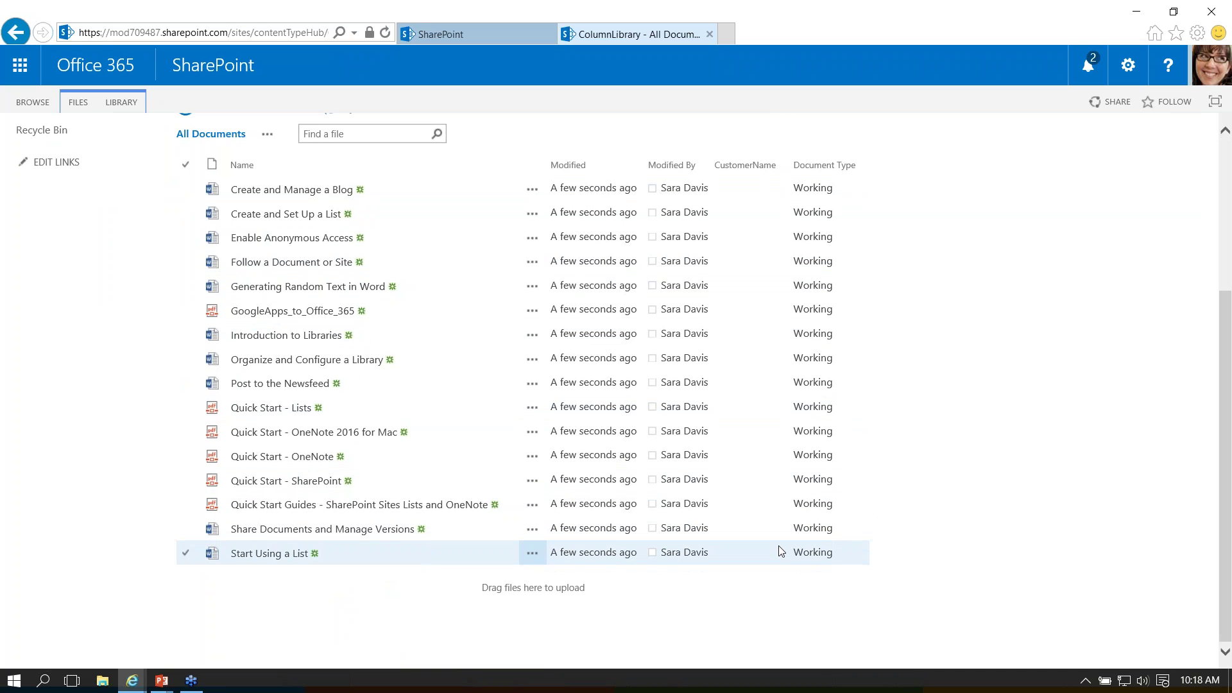
pyautogui.scroll(1, 780, 549)
pyautogui.scroll(1, 780, 550)
pyautogui.scroll(-2, 781, 550)
pyautogui.scroll(2, 780, 551)
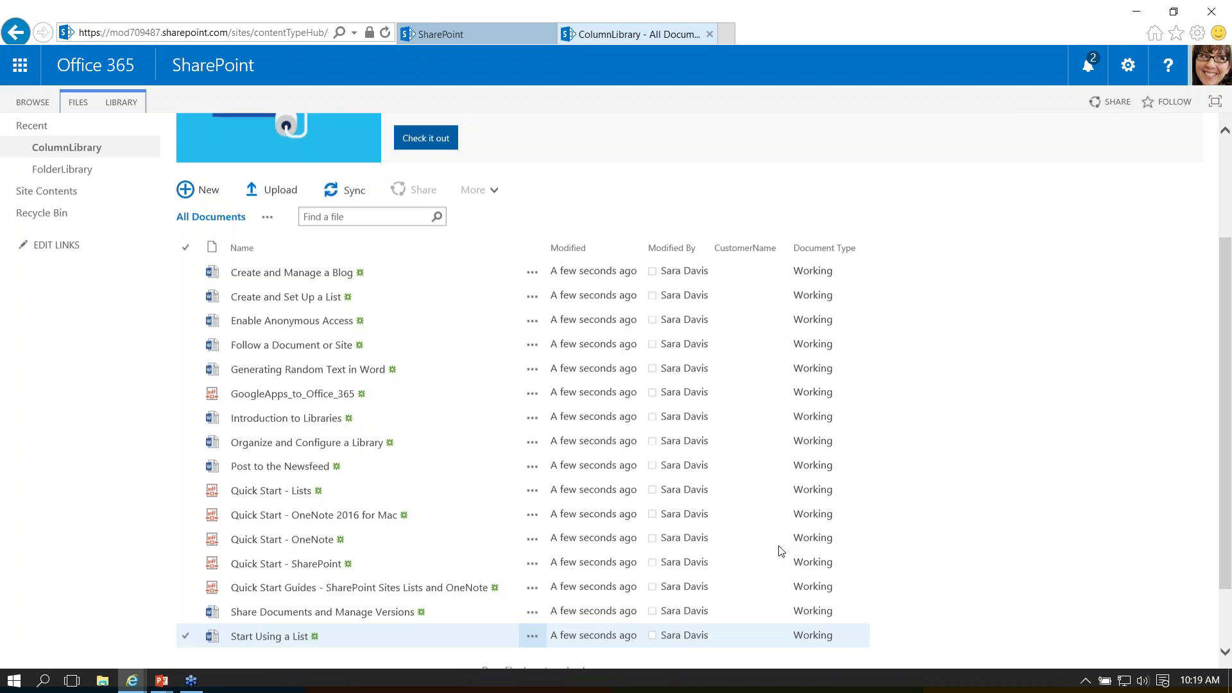
# - Inspect the filter options offered by the Document Type column and close them without filtering
pyautogui.click(850, 495)
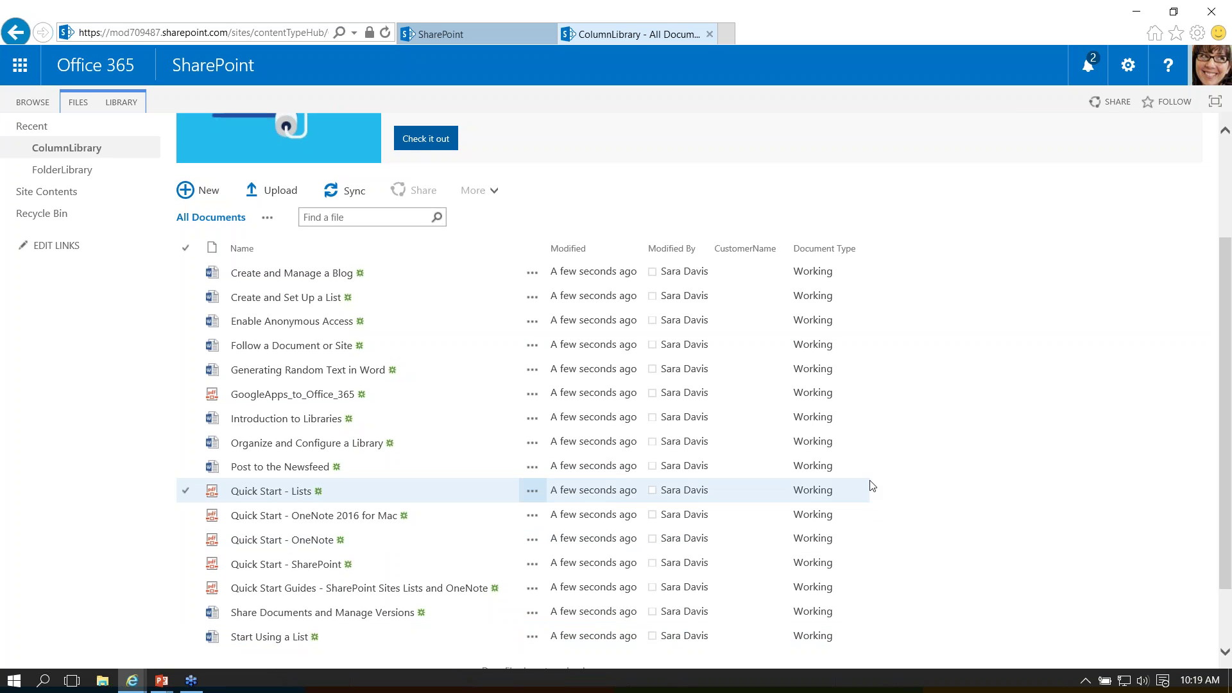
pyautogui.click(860, 249)
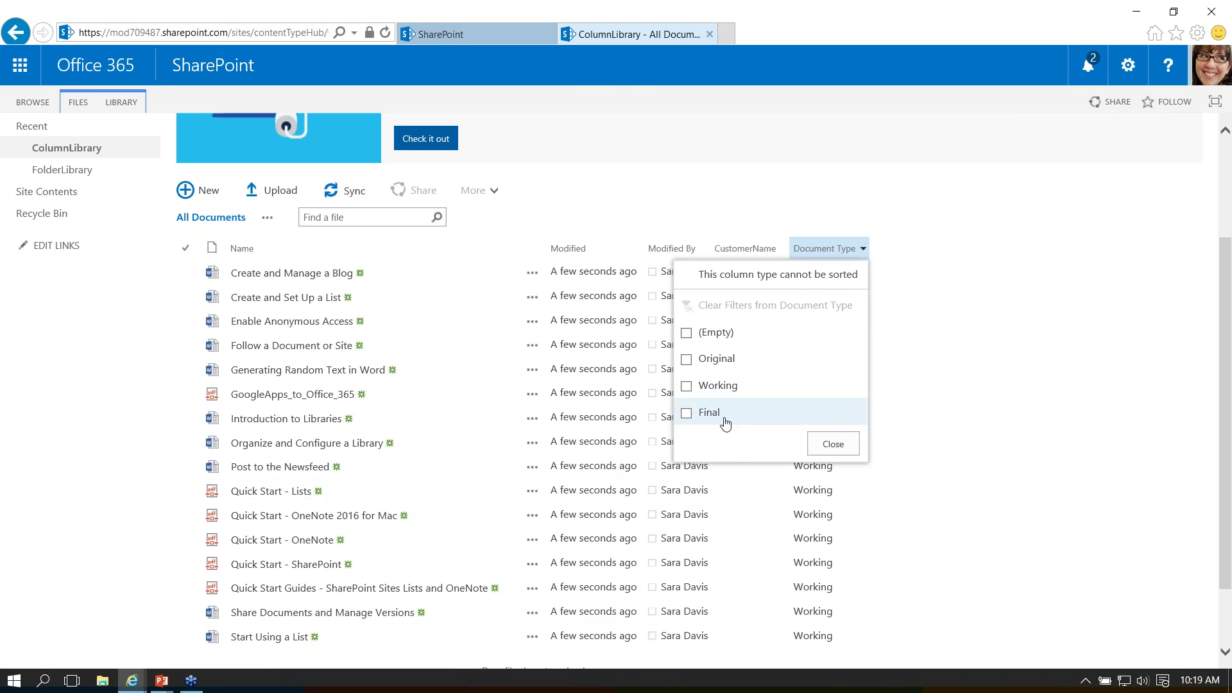
pyautogui.click(982, 380)
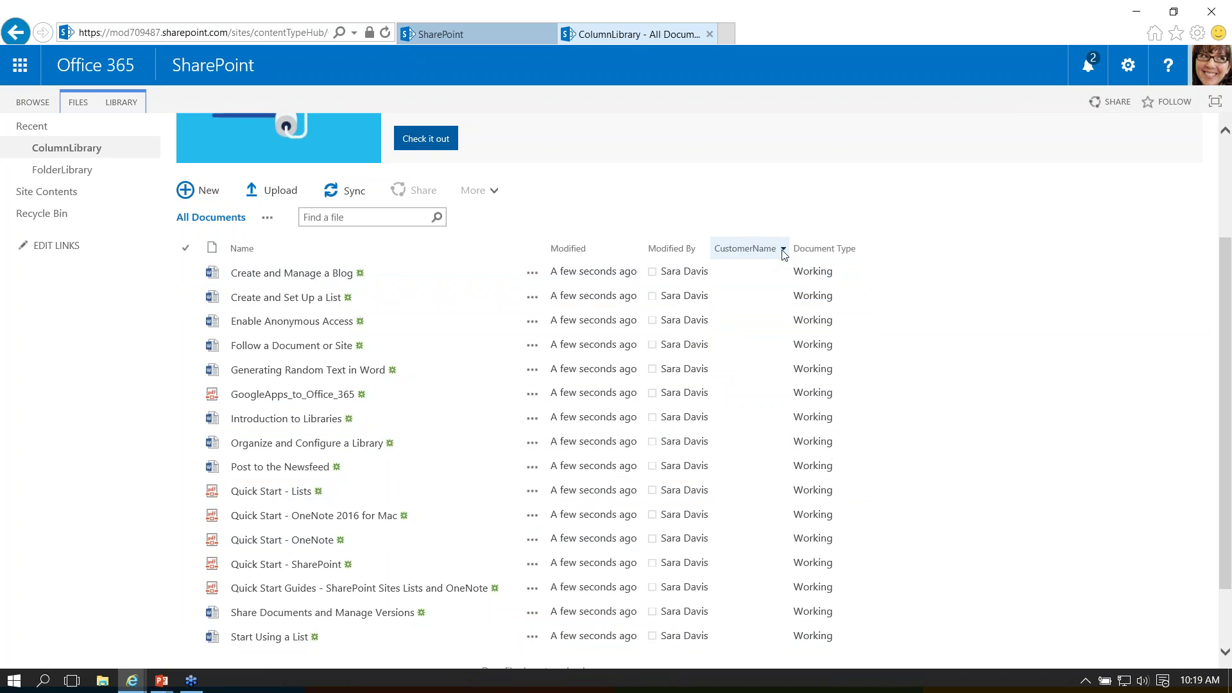
pyautogui.scroll(3, 888, 385)
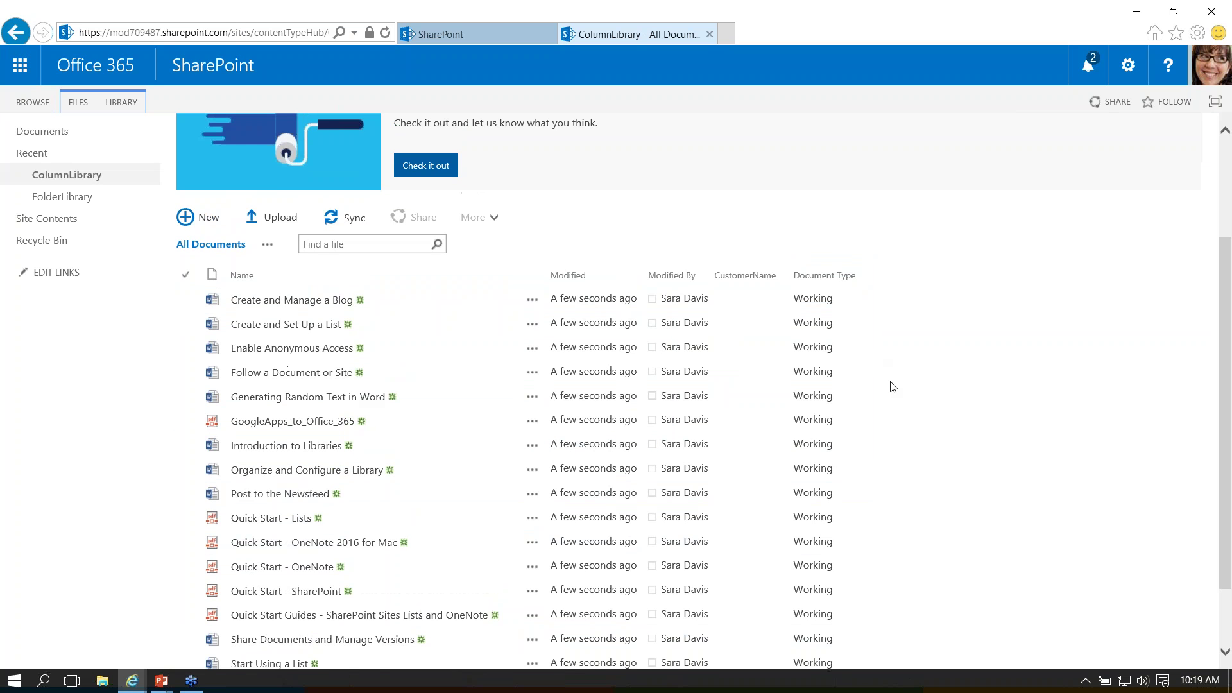
# - In Quick Edit, enter CustomerName for Create and Manage a Blog and fill it down through Post to the Newsfeed
pyautogui.click(122, 102)
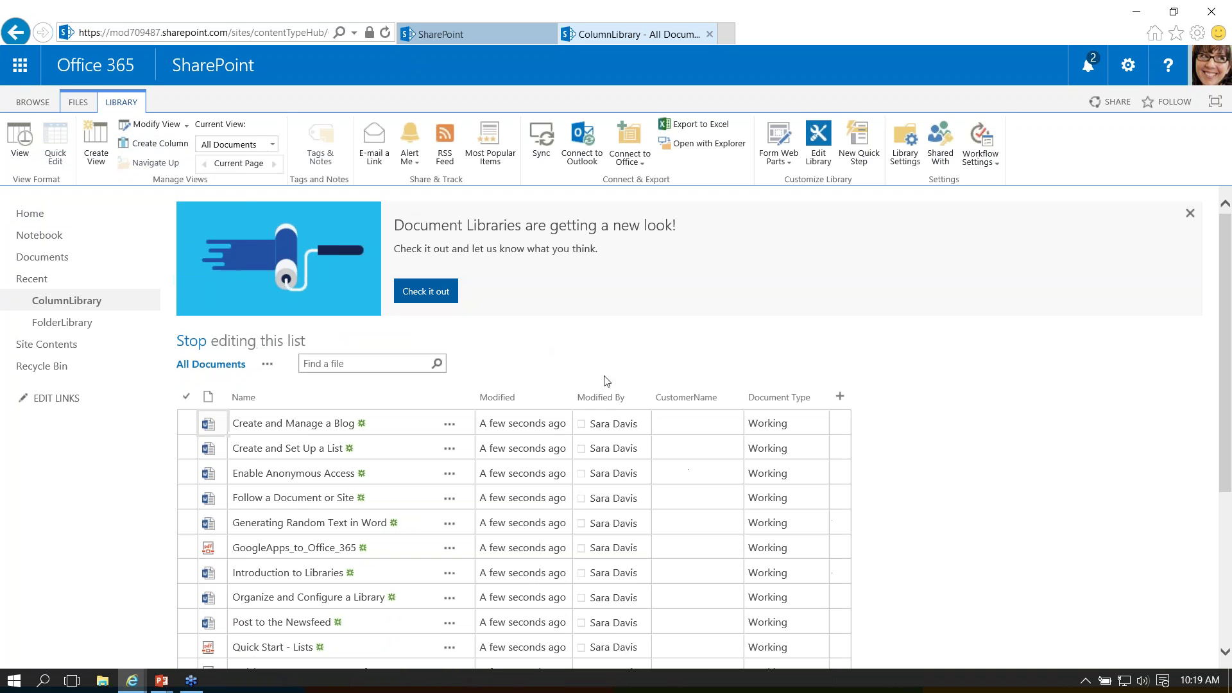
pyautogui.write('CustomerName')
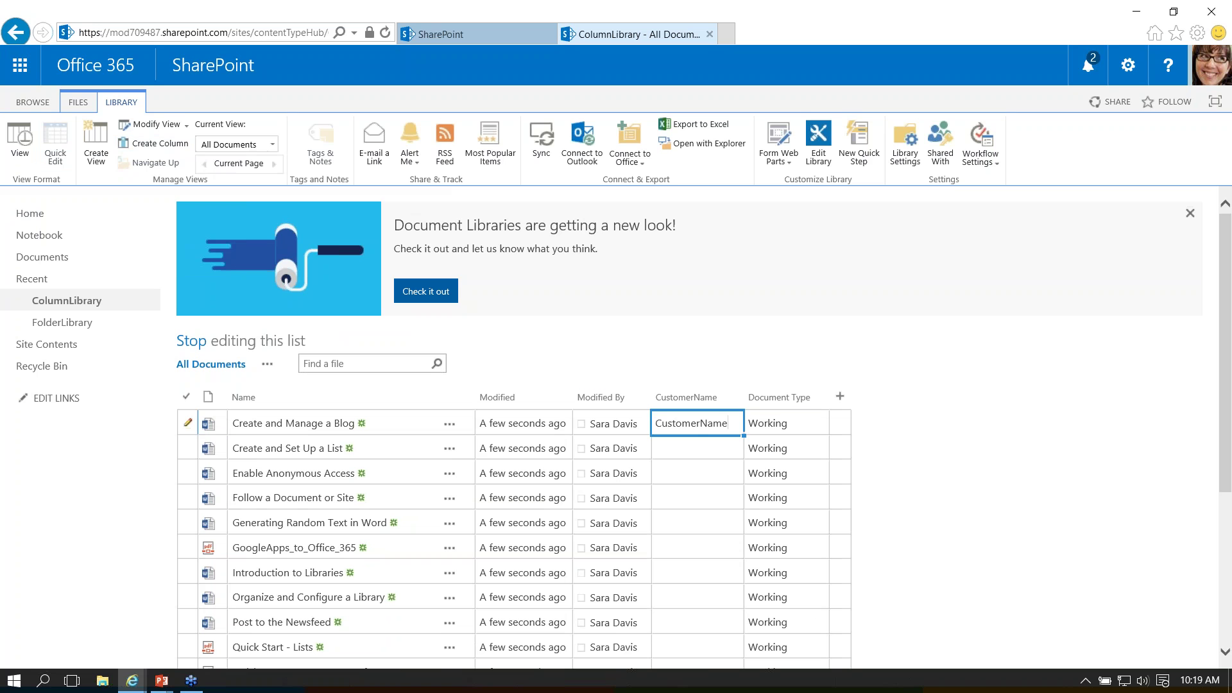
pyautogui.press('Return')
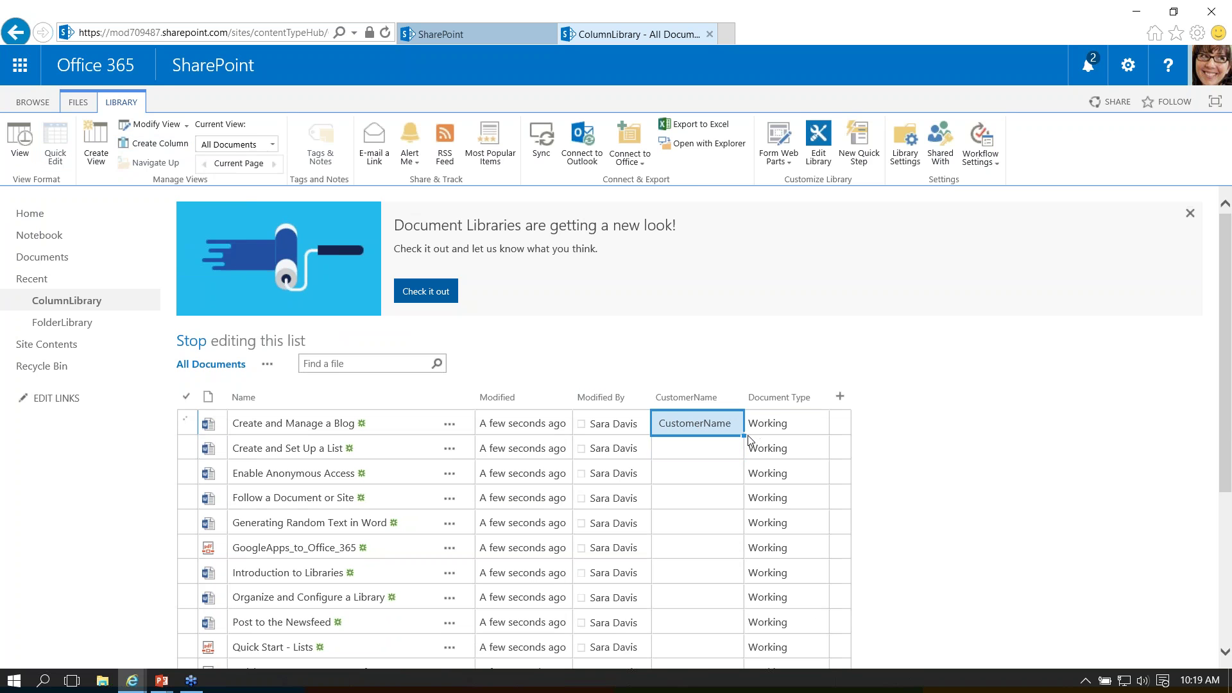
pyautogui.click(697, 423)
pyautogui.moveTo(744, 436); pyautogui.dragTo(744, 622)
pyautogui.scroll(-4, 770, 571)
# - Enter CustomerName2 in the CustomerName column for Quick Start - Lists and fill it down through Start Using a List
pyautogui.click(710, 389)
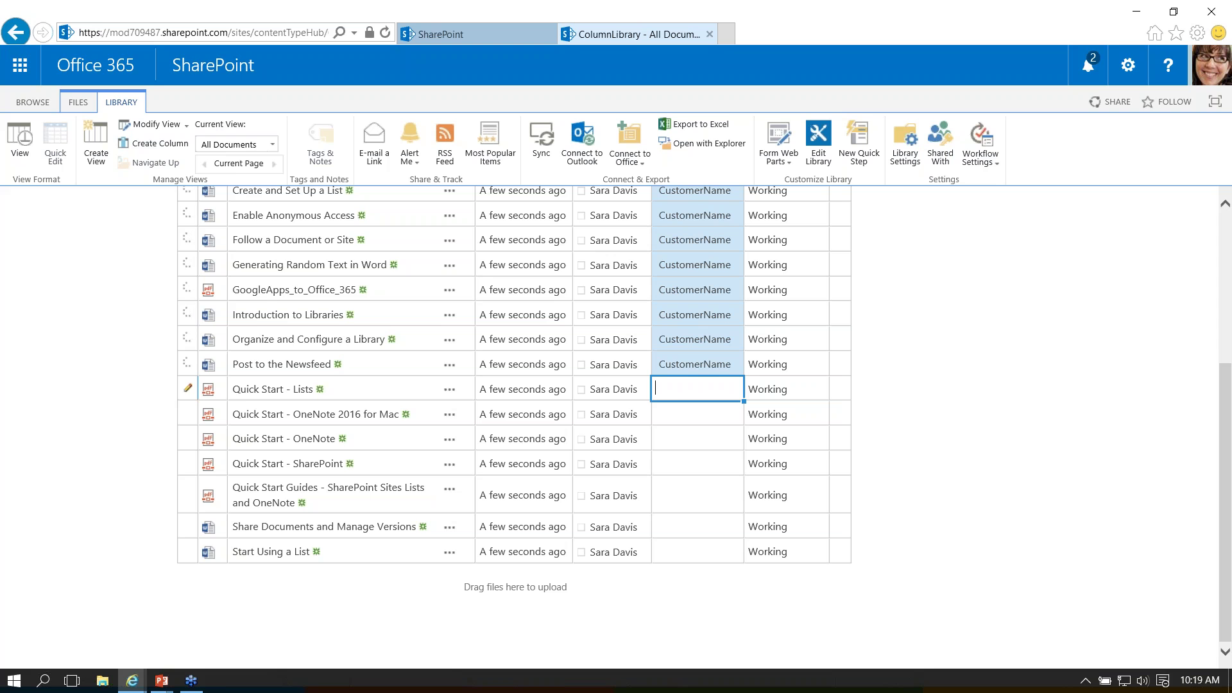
pyautogui.write('CustomerName2')
pyautogui.moveTo(743, 402); pyautogui.dragTo(747, 557)
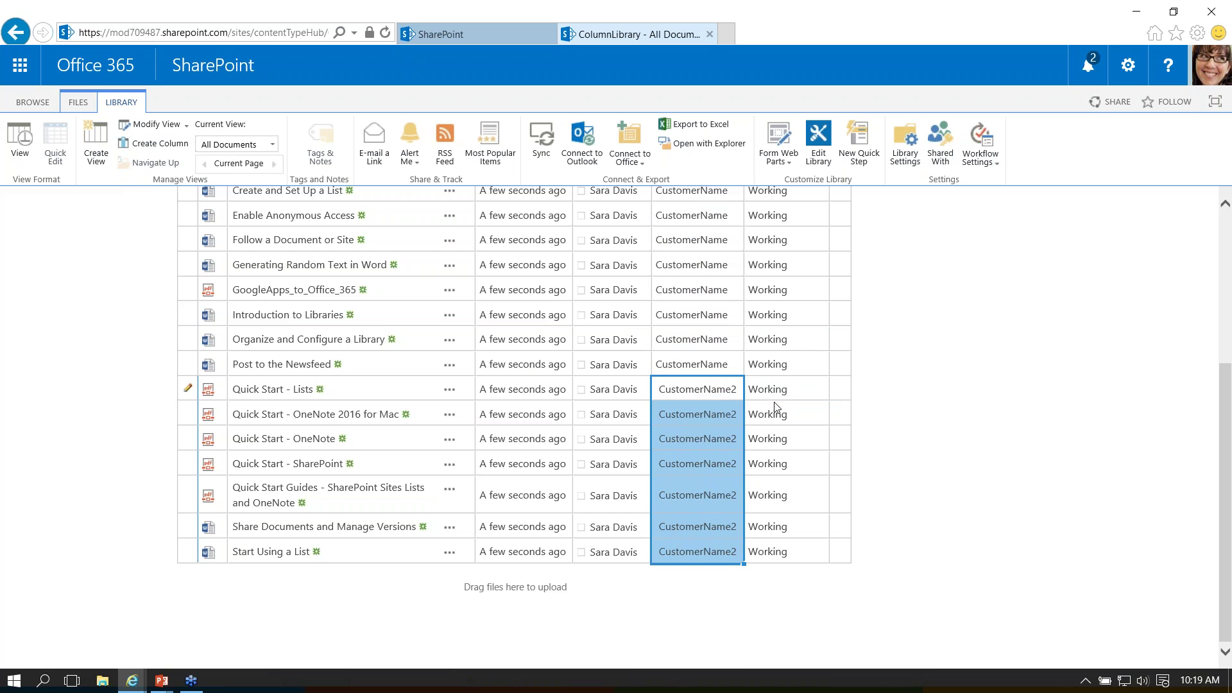
pyautogui.click(802, 391)
# - Set Document Type to Original for Create and Manage a Blog and fill it down through Generating Random Text in Word
pyautogui.scroll(3, 804, 391)
pyautogui.click(802, 311)
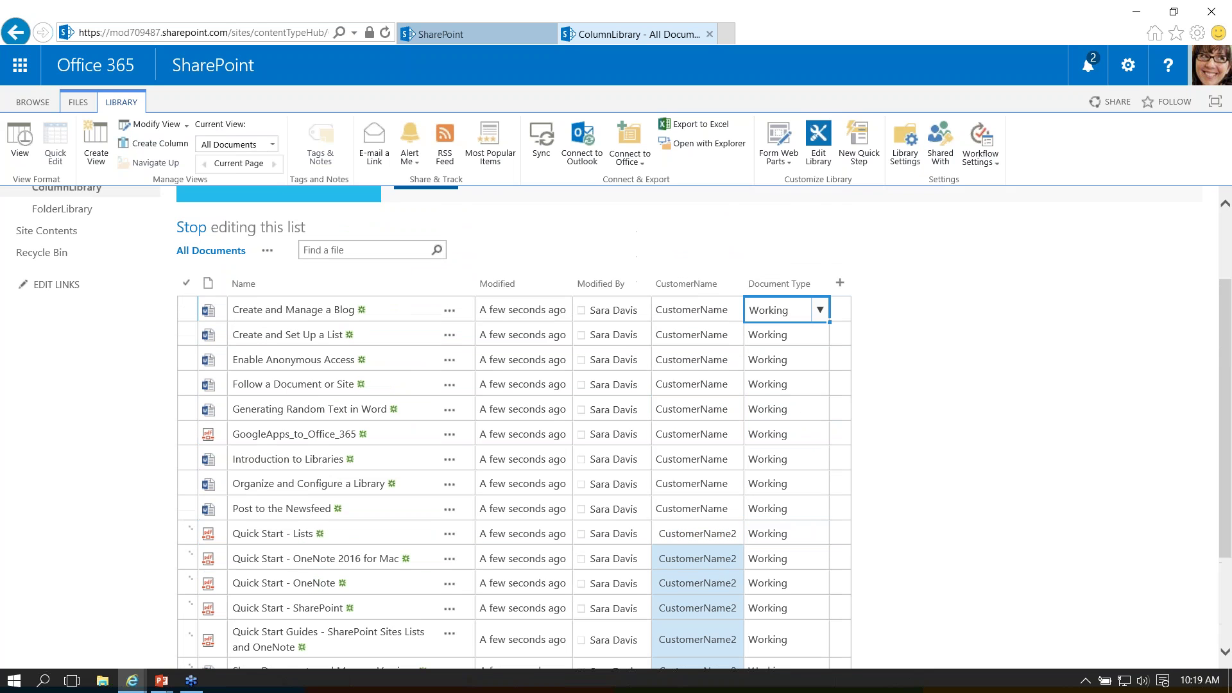
pyautogui.click(821, 310)
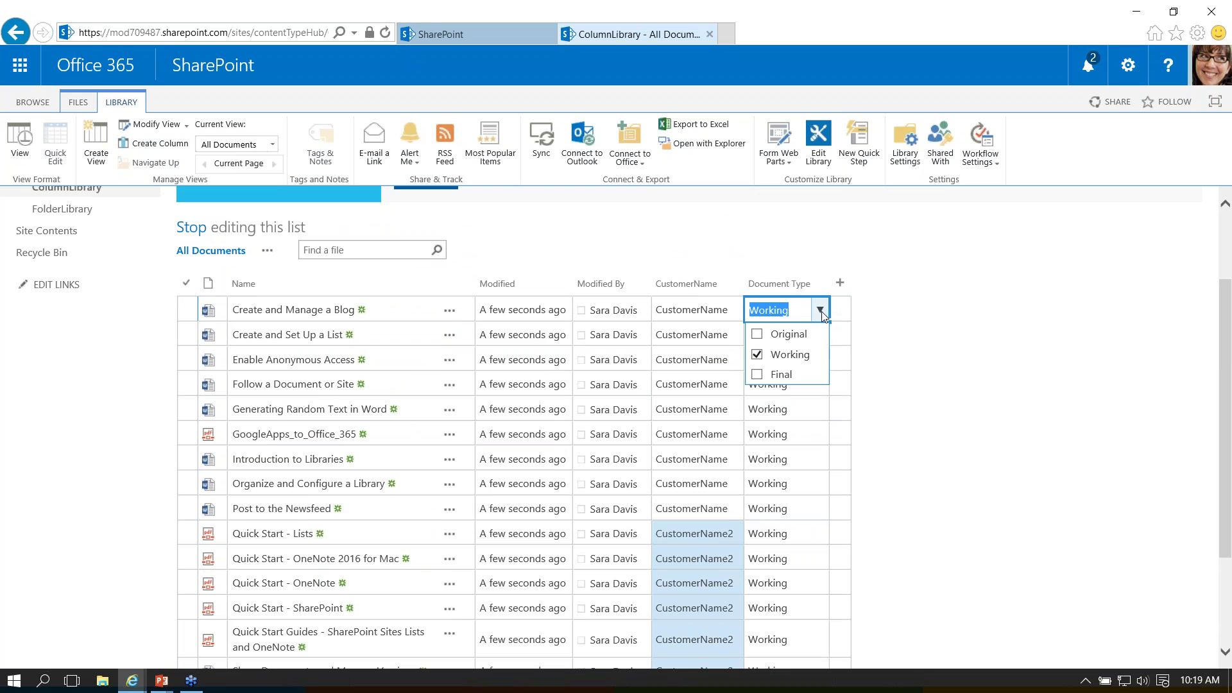
pyautogui.click(758, 335)
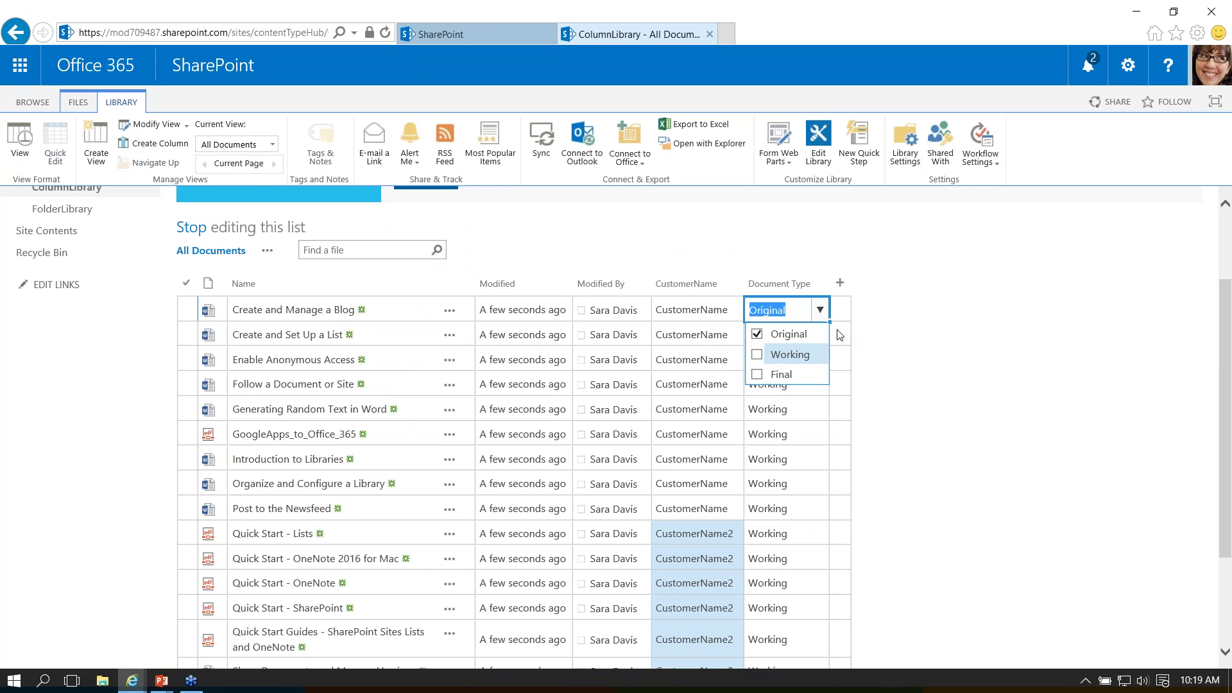
pyautogui.click(839, 331)
pyautogui.moveTo(831, 323); pyautogui.dragTo(831, 405)
# - Change the Document Type of GoogleApps_to_Office_365 to Final only
pyautogui.click(823, 433)
pyautogui.click(822, 434)
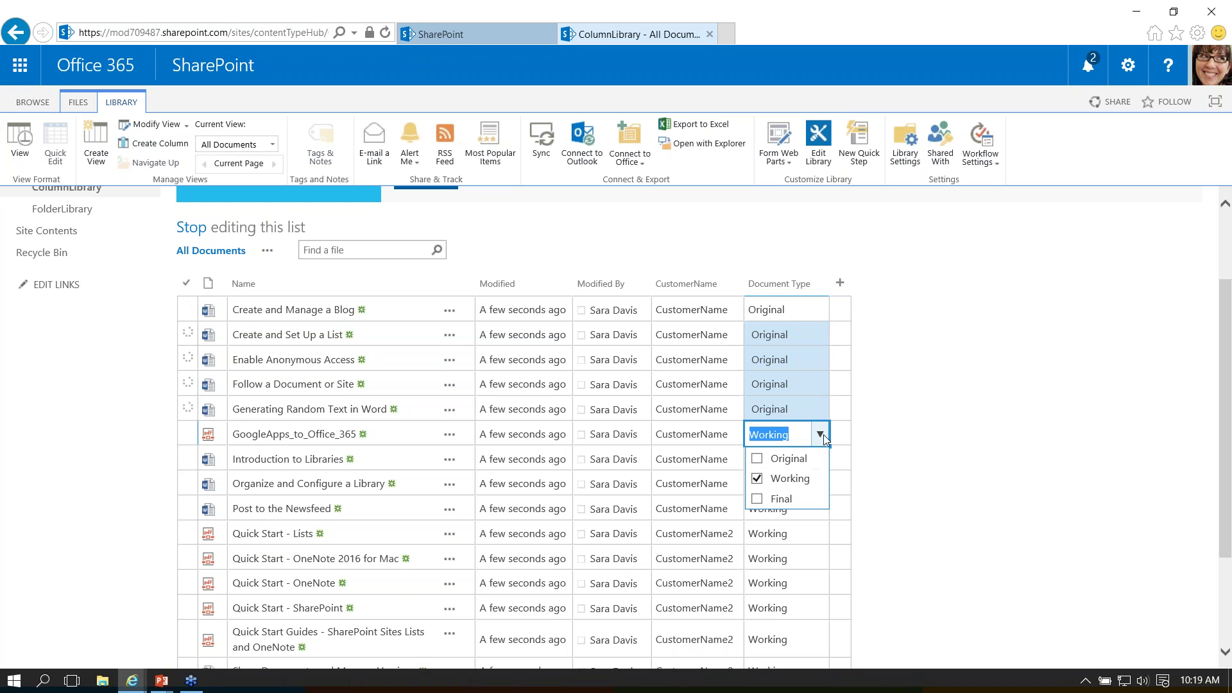
pyautogui.click(757, 478)
pyautogui.click(758, 500)
pyautogui.click(798, 527)
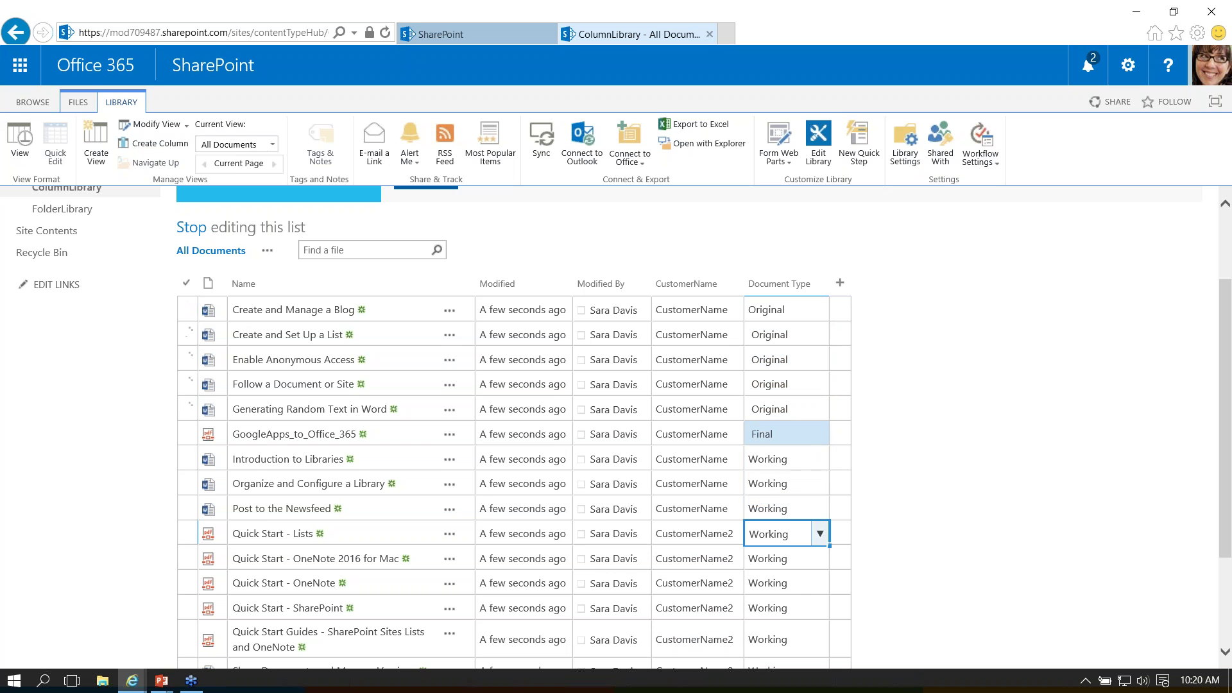
pyautogui.click(801, 462)
pyautogui.scroll(-3, 801, 463)
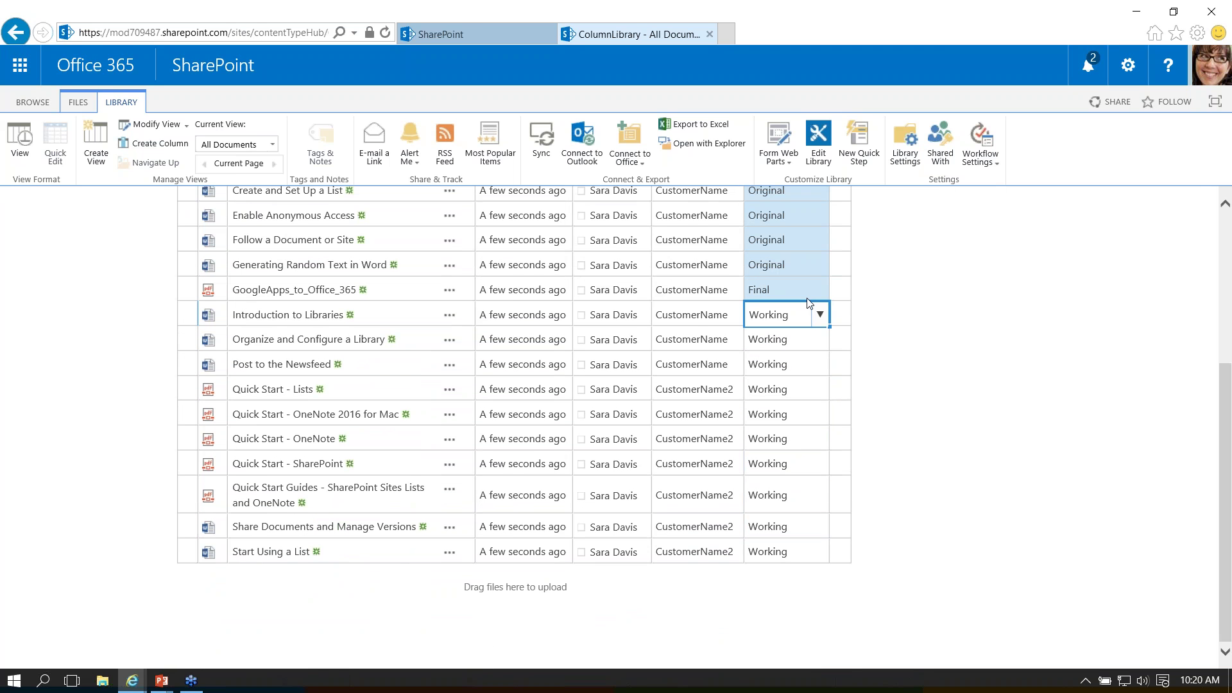
# - Set Document Type to Final only for Quick Start - Lists and fill it down through Quick Start Guides - SharePoint Sites Lists and OneNote
pyautogui.click(783, 389)
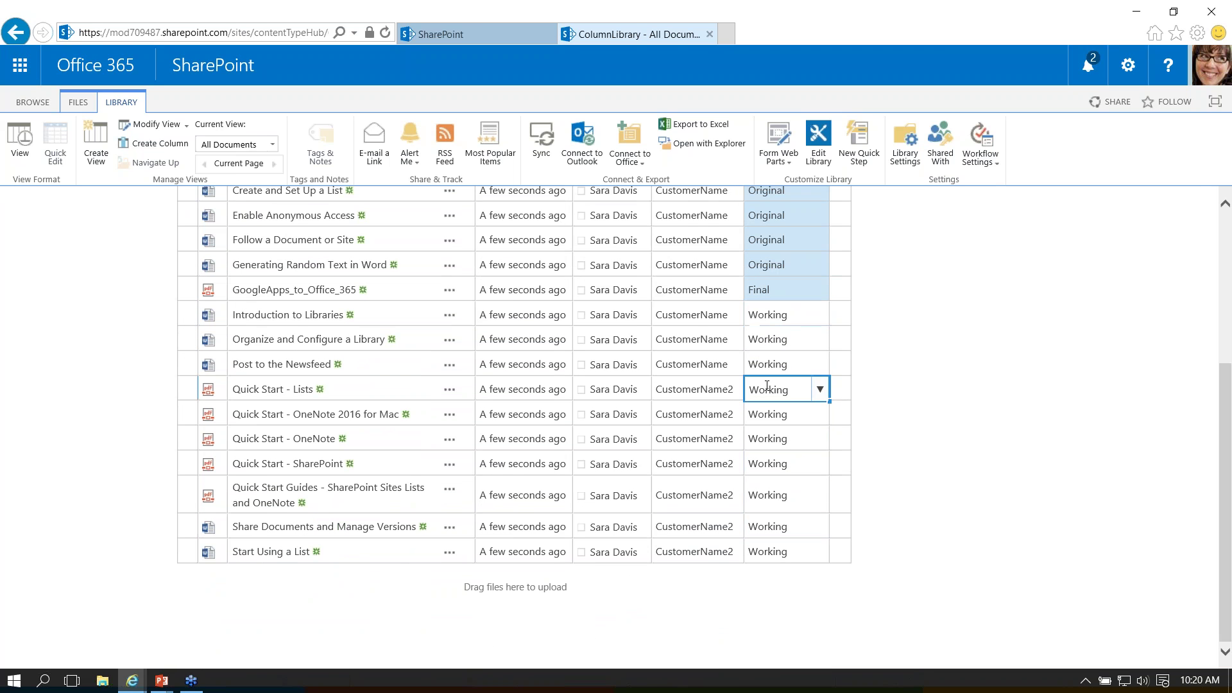
pyautogui.click(820, 389)
pyautogui.click(757, 454)
pyautogui.click(757, 434)
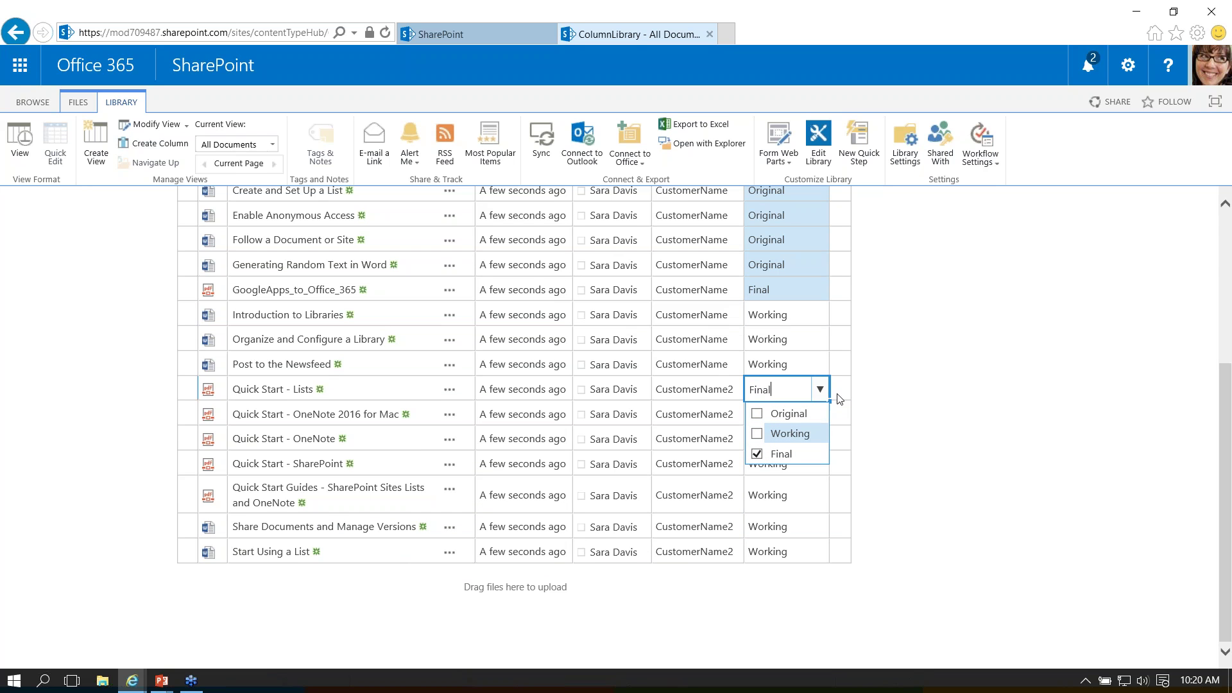
pyautogui.click(834, 400)
pyautogui.click(822, 393)
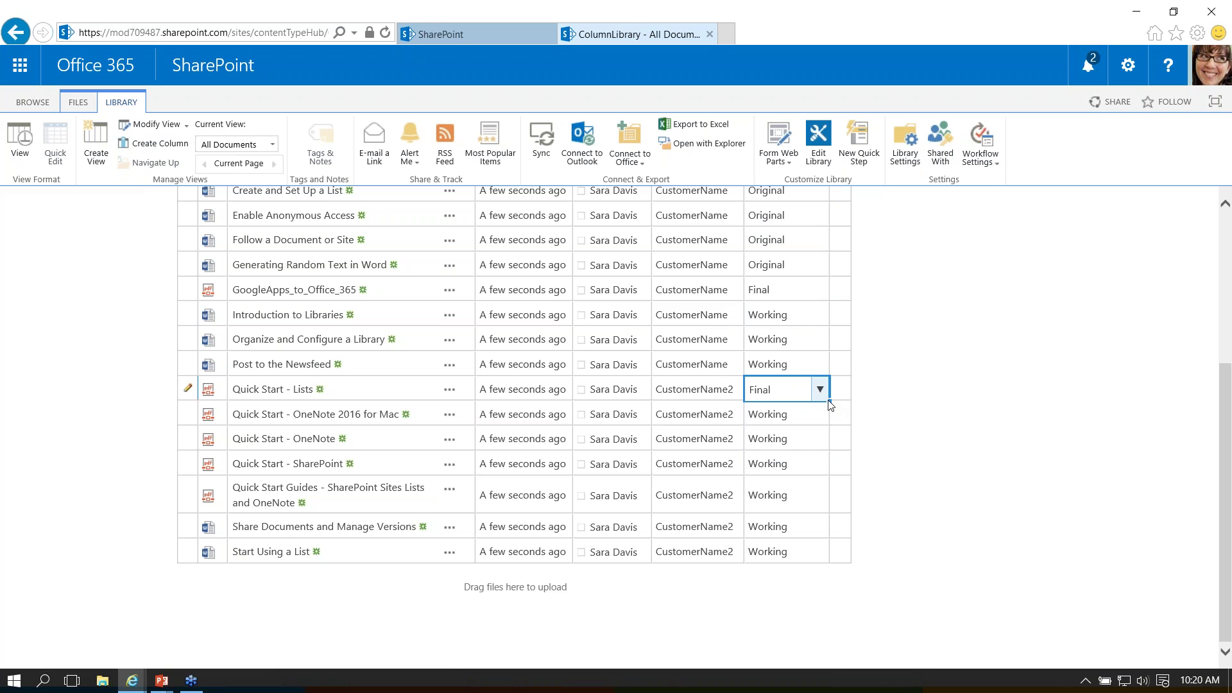
pyautogui.moveTo(830, 401); pyautogui.dragTo(819, 504)
# - Change the Document Type of Share Documents and Manage Versions and of Start Using a List to Original only
pyautogui.click(784, 528)
pyautogui.click(822, 528)
pyautogui.click(786, 462)
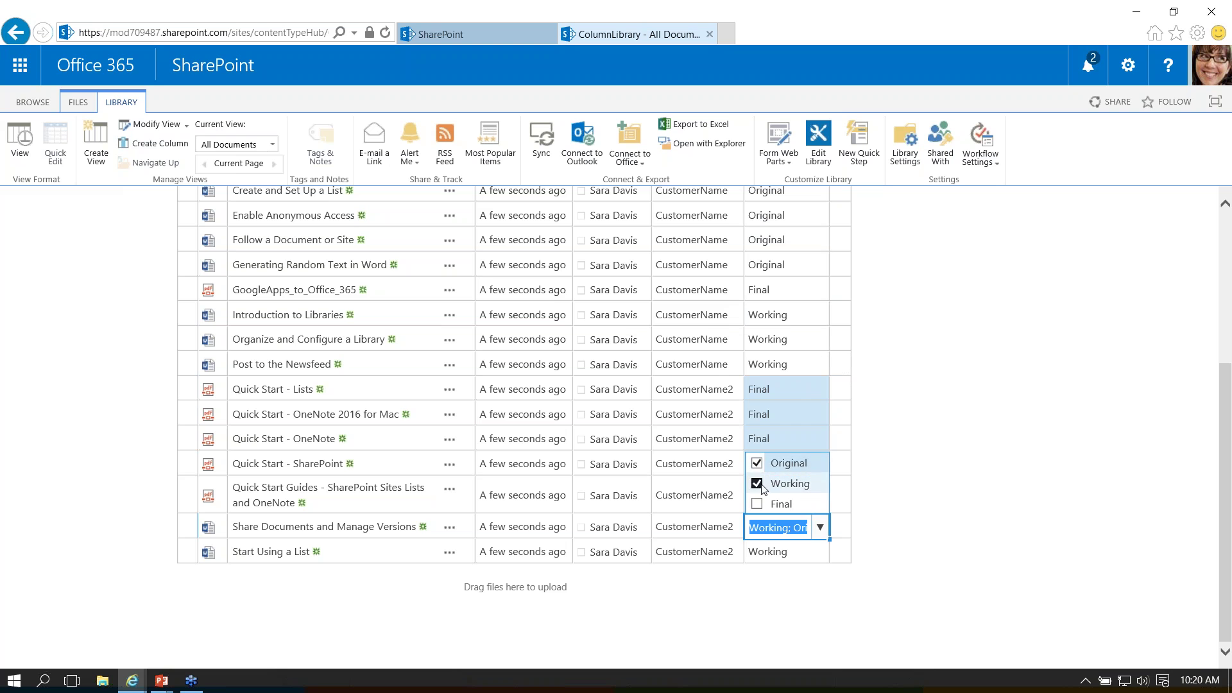
pyautogui.click(777, 553)
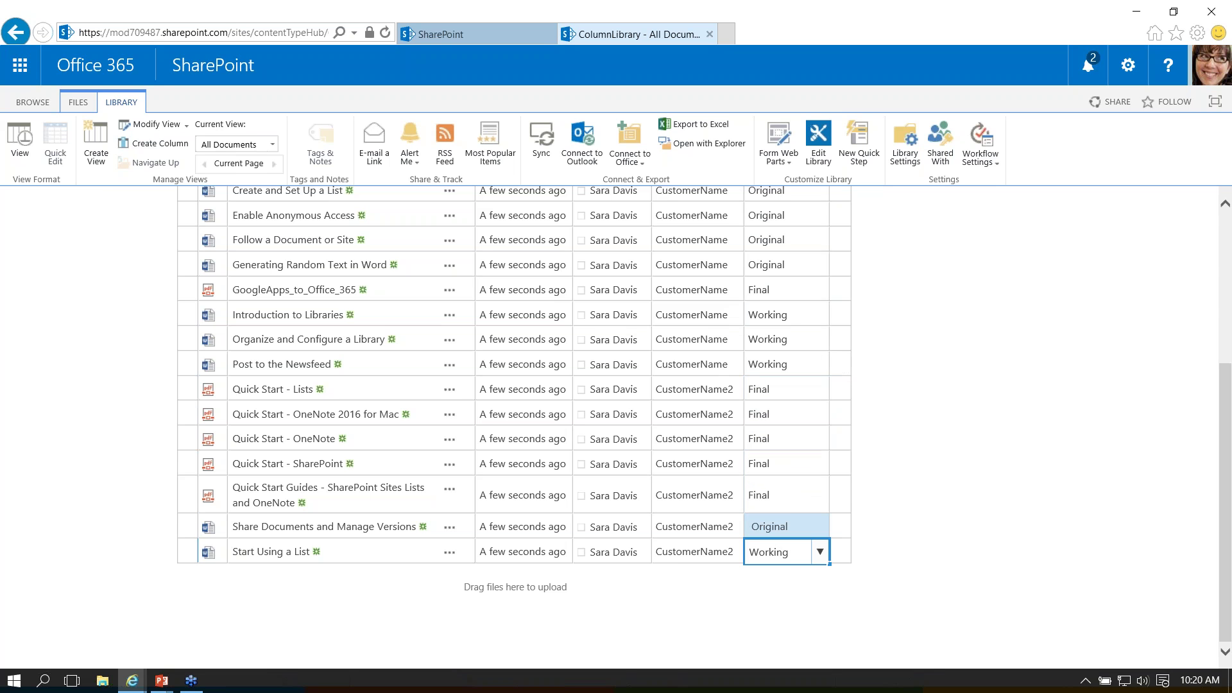
pyautogui.click(820, 554)
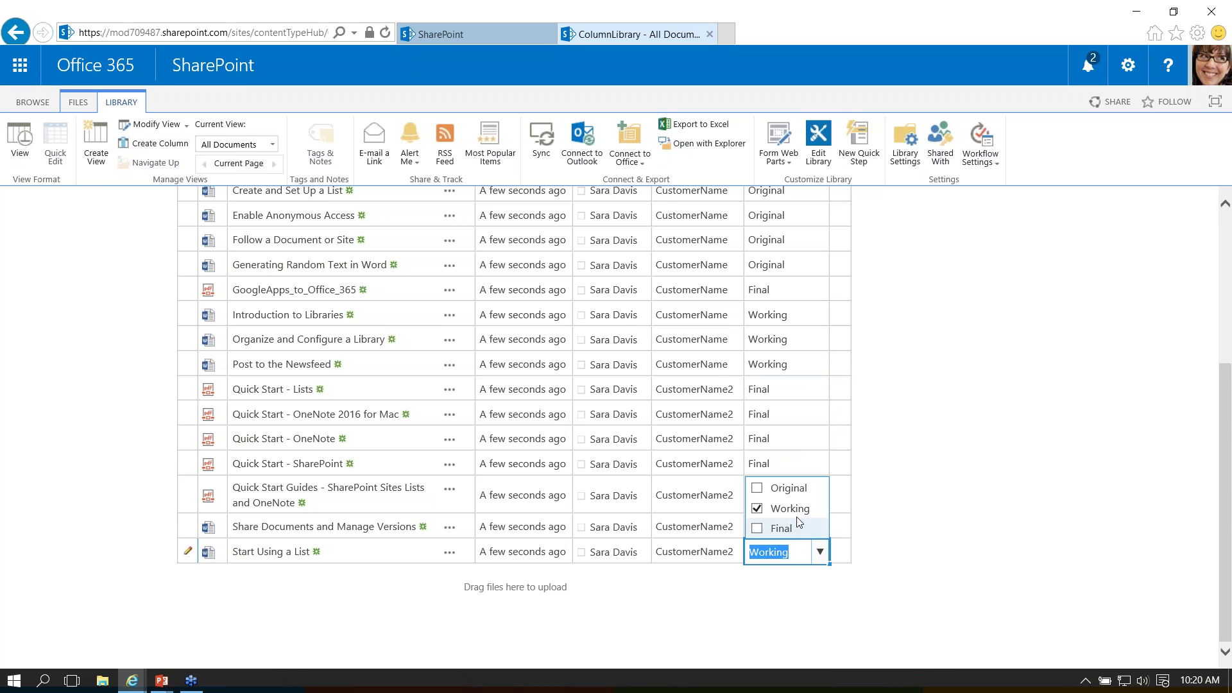
pyautogui.click(757, 508)
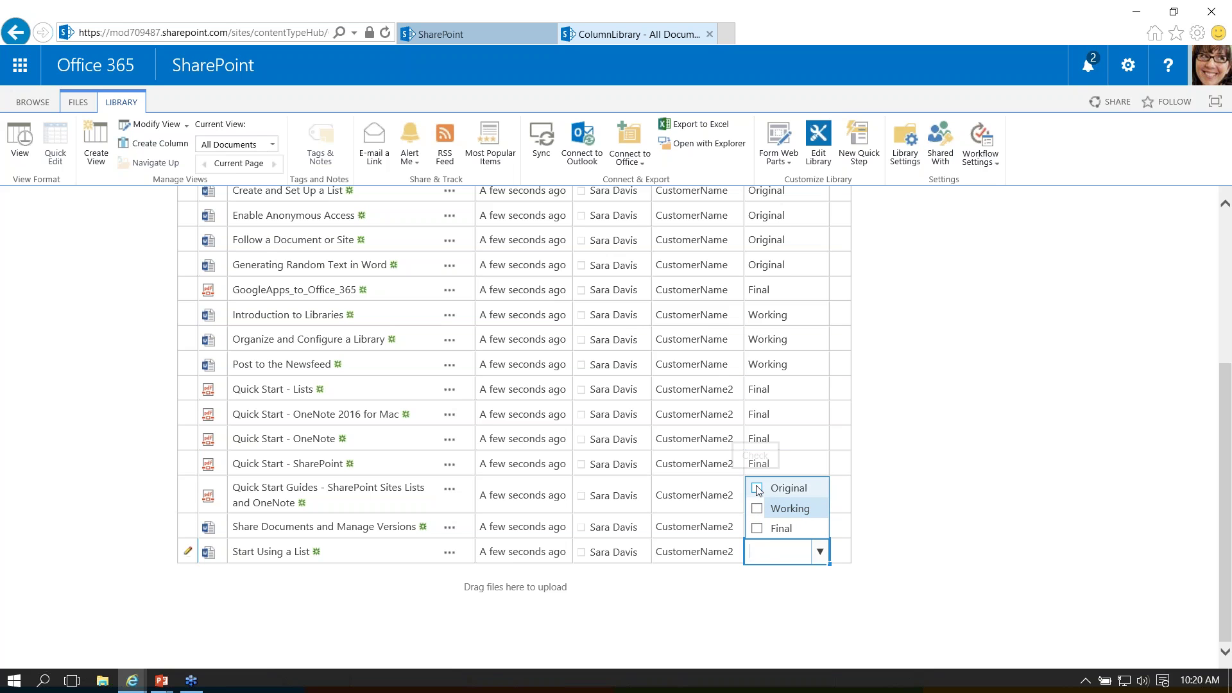
pyautogui.click(758, 488)
pyautogui.click(711, 550)
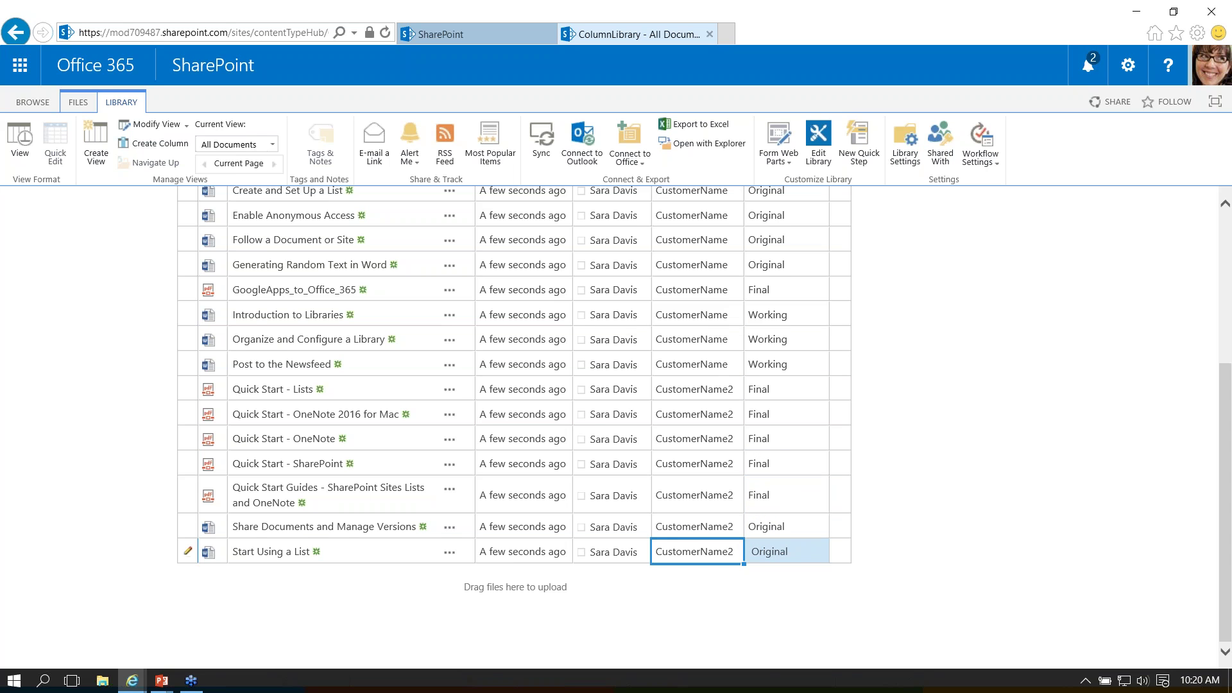
# - Review the tagged documents and stop editing the list to return to the standard view
pyautogui.scroll(4, 736, 541)
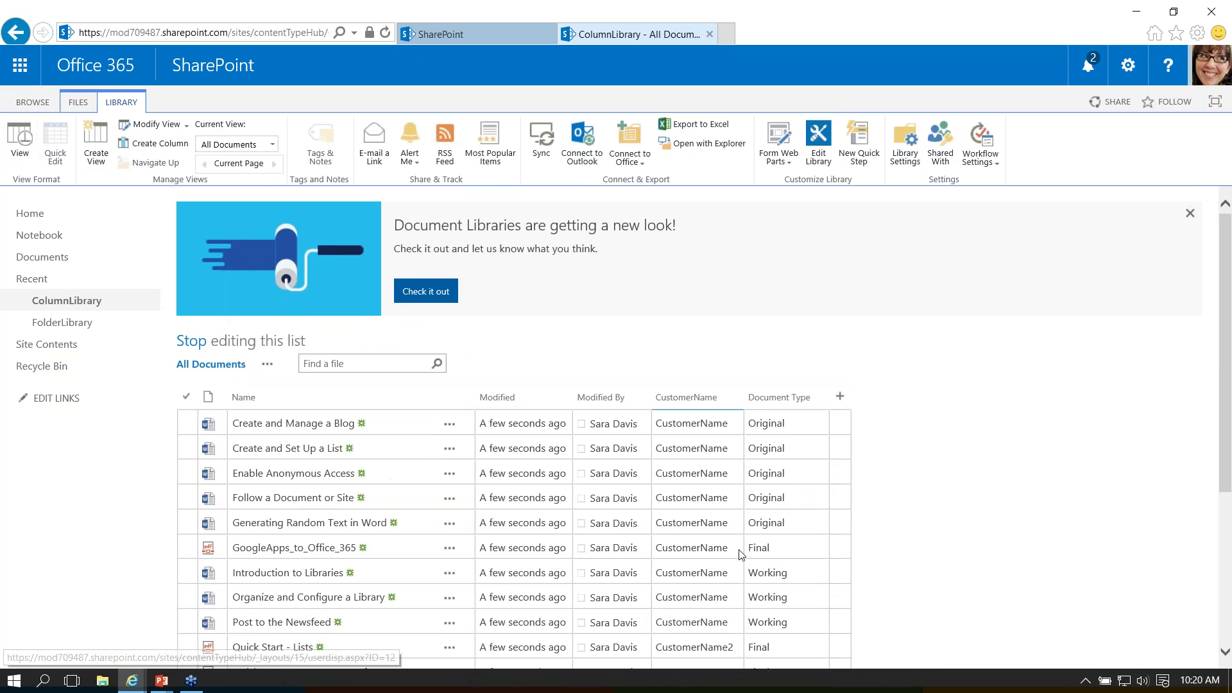
pyautogui.scroll(-4, 738, 549)
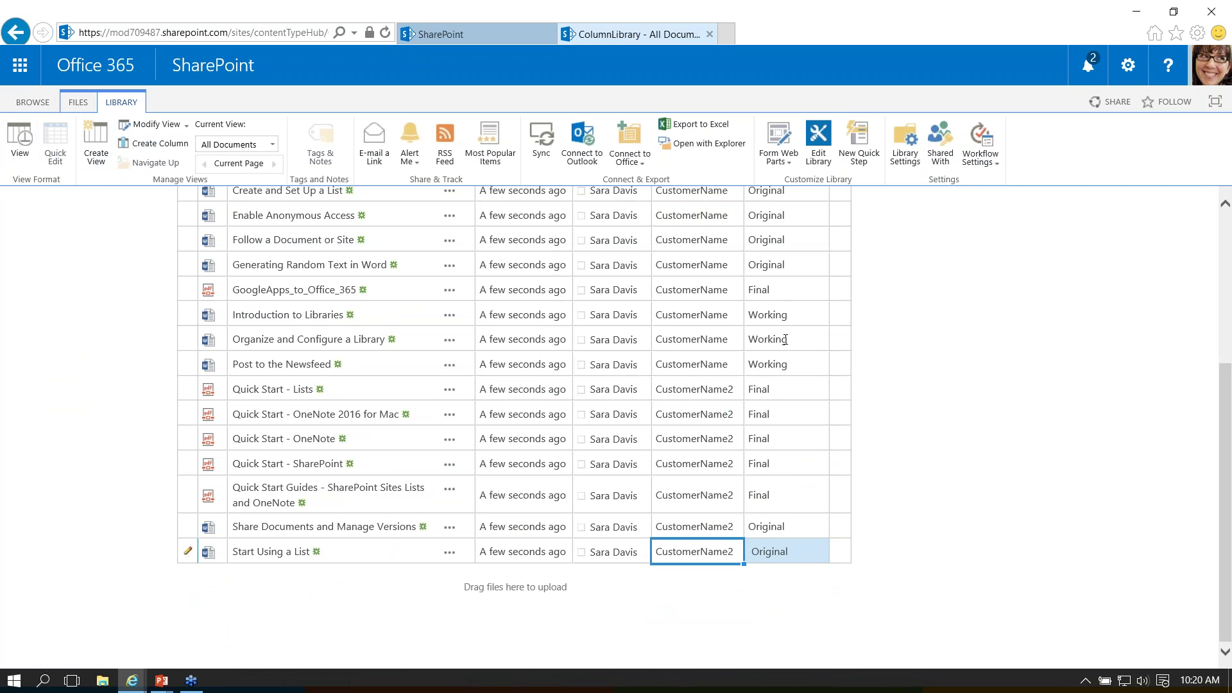
pyautogui.scroll(3, 791, 389)
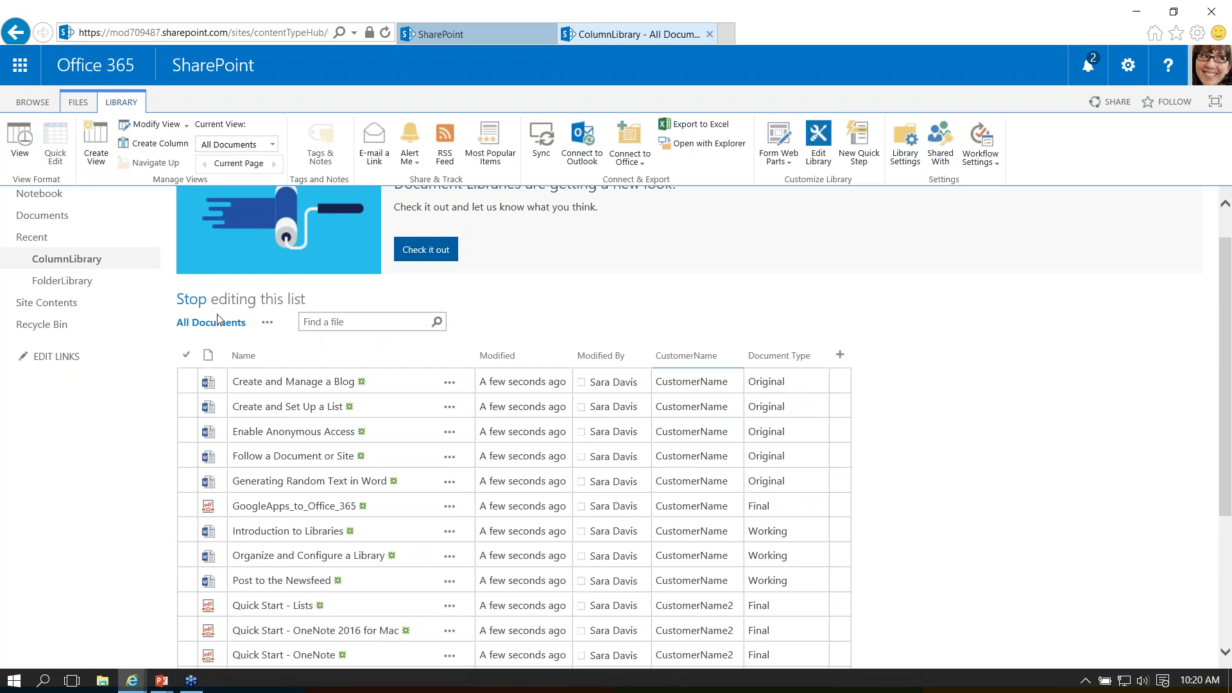
pyautogui.click(196, 300)
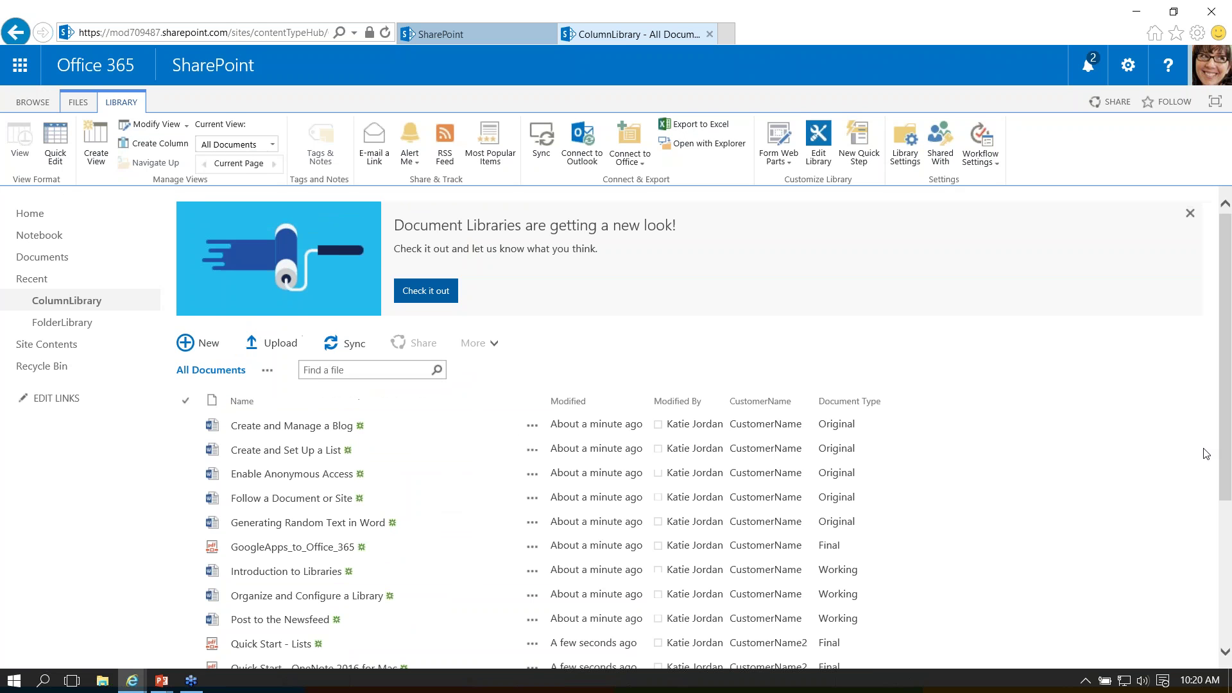
pyautogui.scroll(-4, 1152, 455)
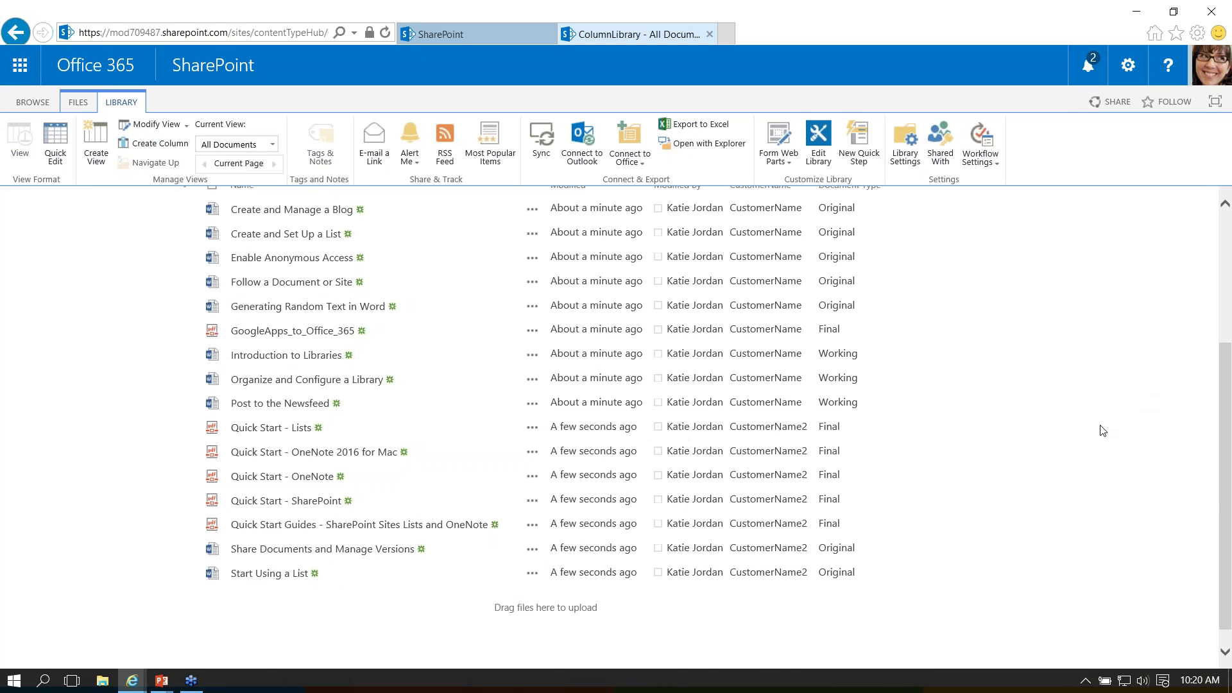
pyautogui.scroll(4, 1102, 430)
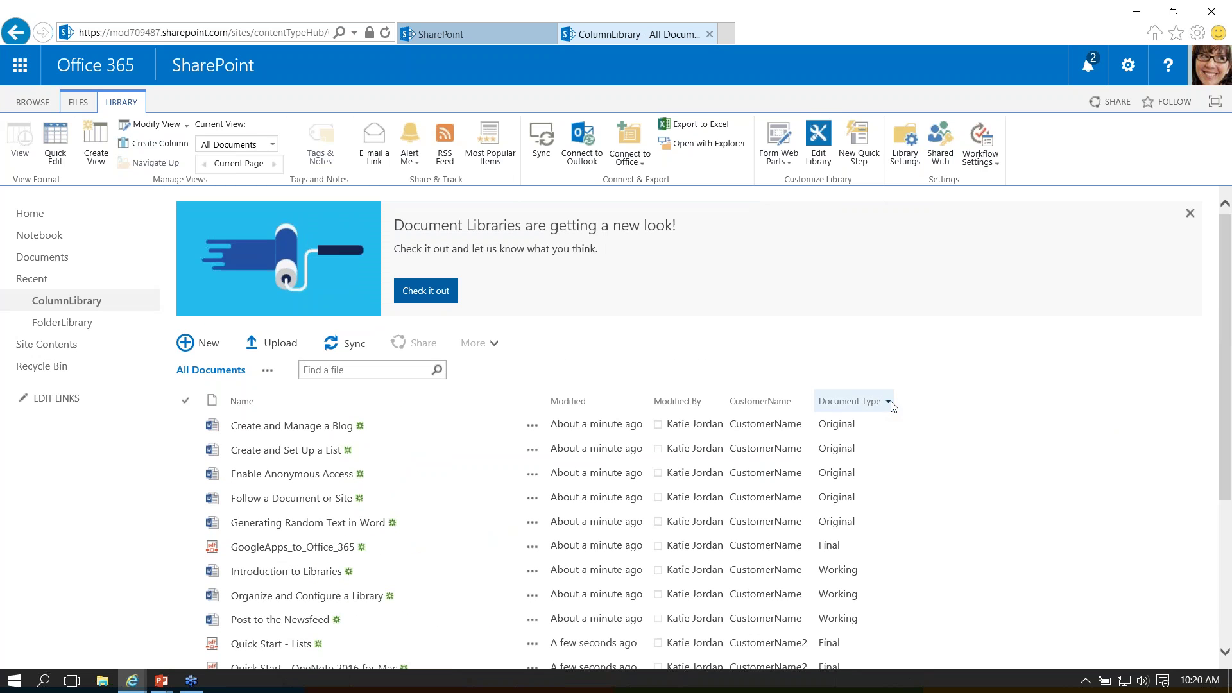
# - Filter the library's Document Type column by Original, and replace that filter with Final
pyautogui.click(888, 402)
pyautogui.click(780, 512)
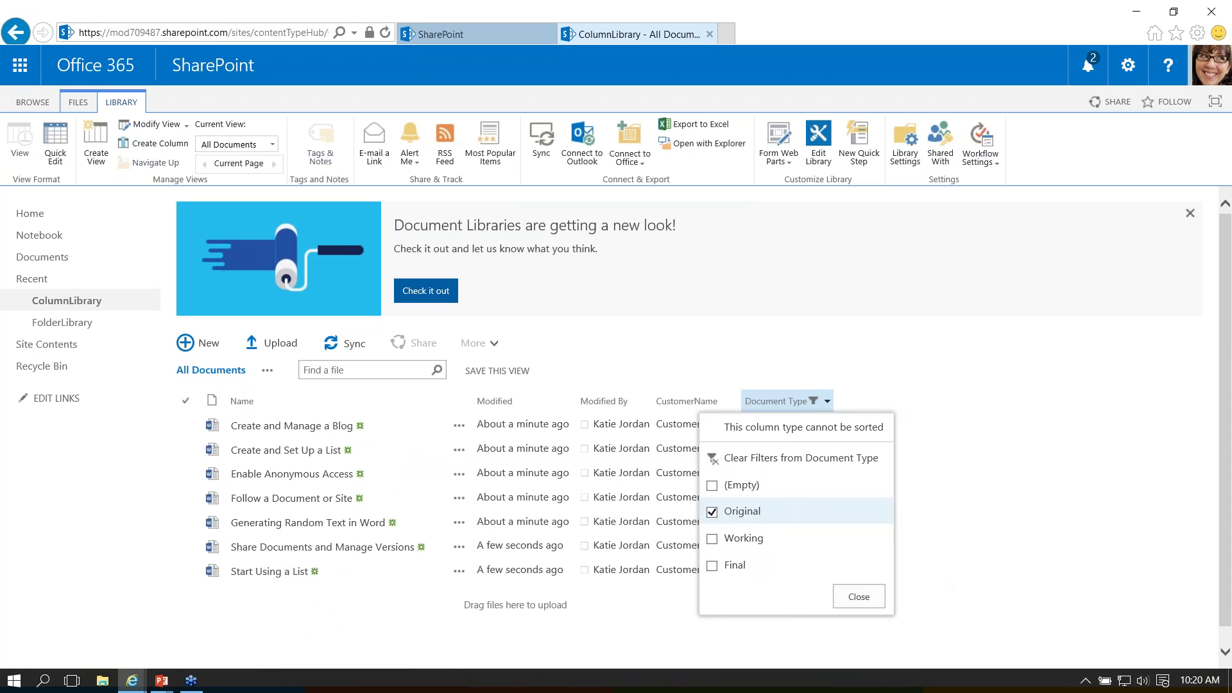
pyautogui.click(713, 512)
pyautogui.click(712, 565)
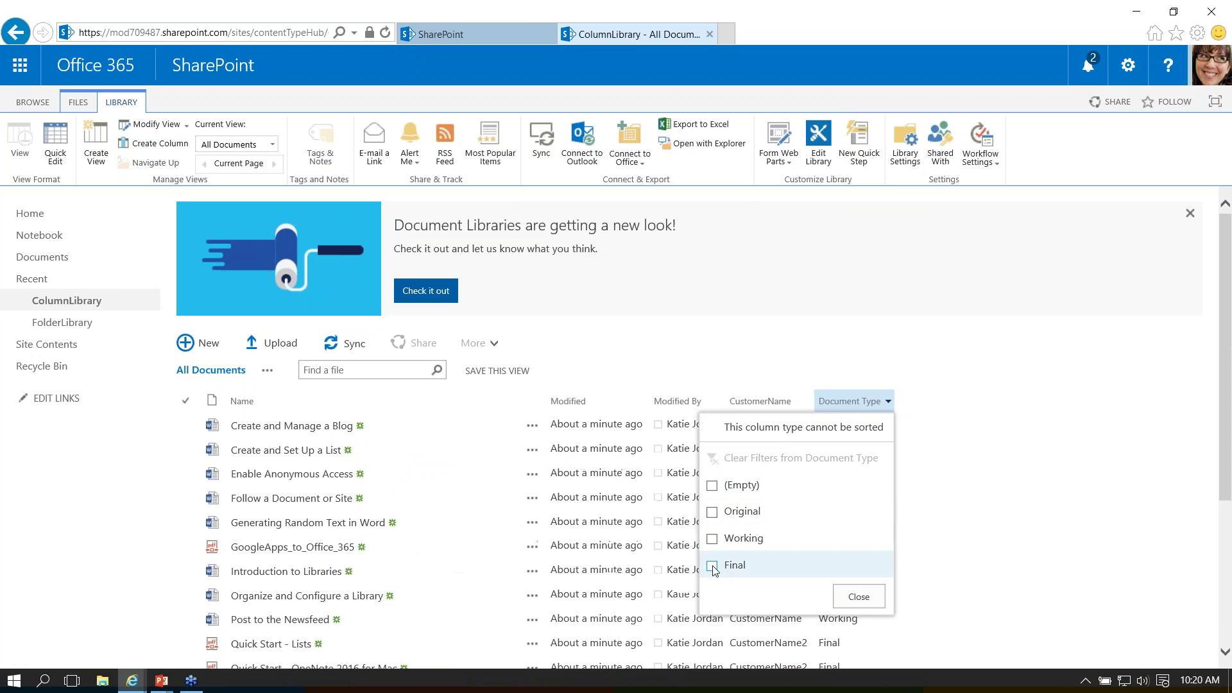
pyautogui.click(987, 512)
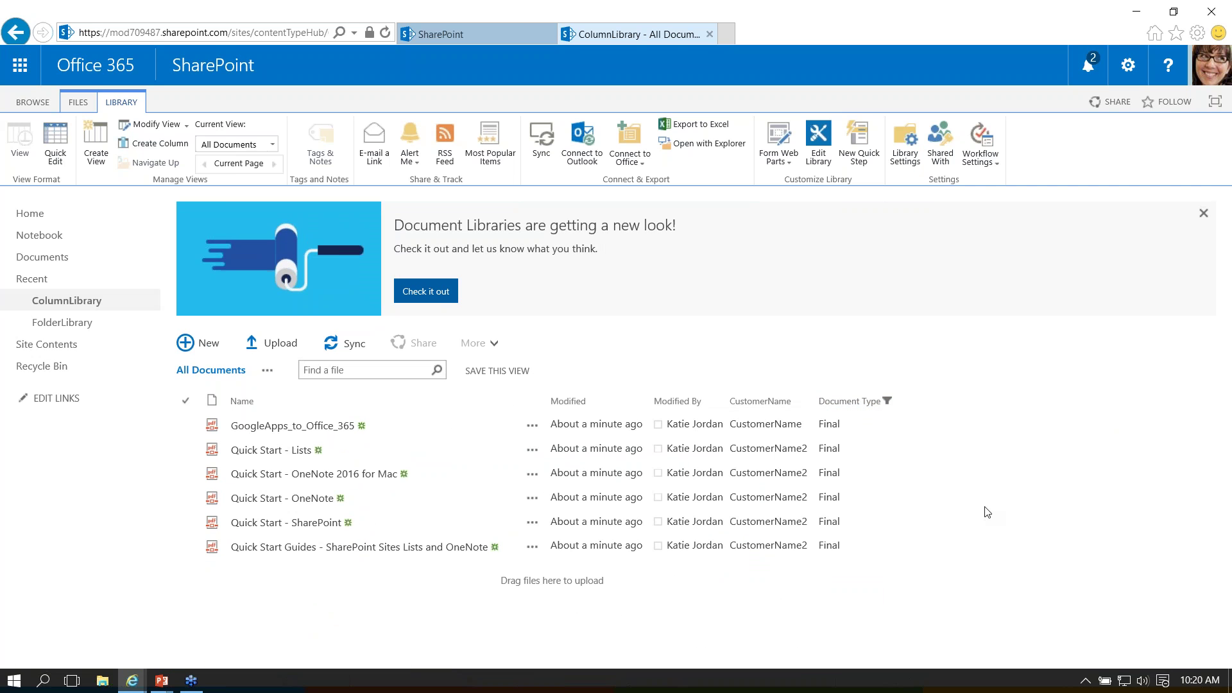
# - Narrow the Final documents further by filtering the CustomerName column to CustomerName2
pyautogui.click(808, 402)
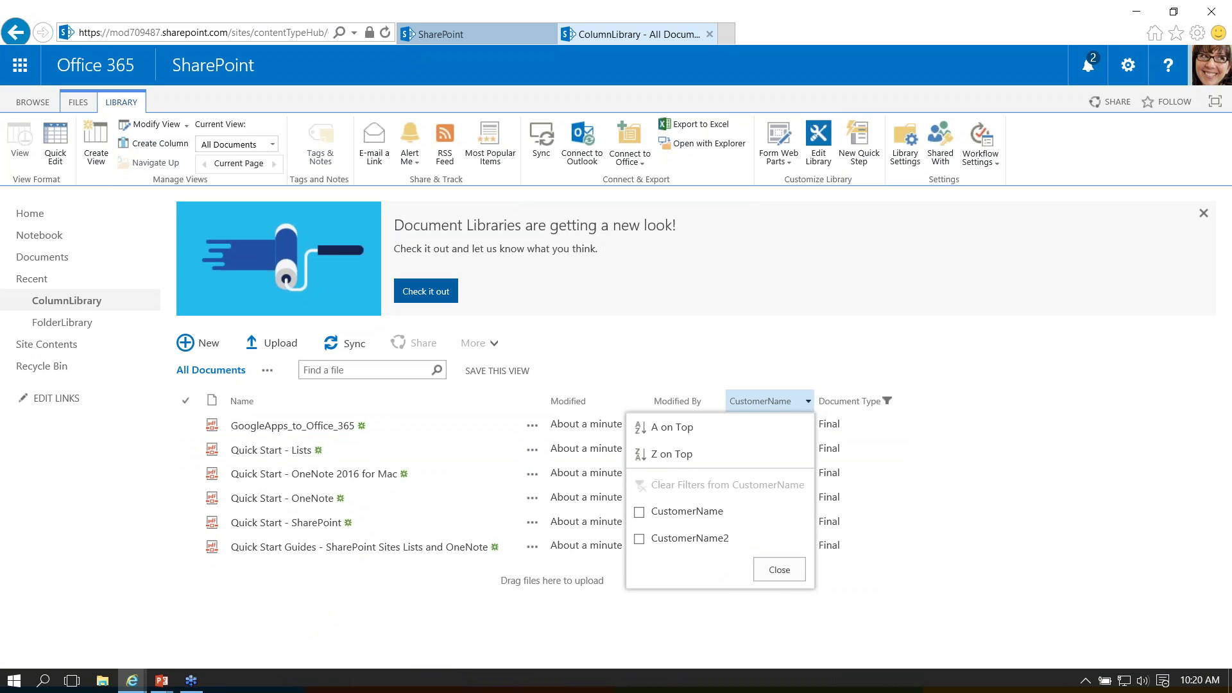
pyautogui.click(641, 540)
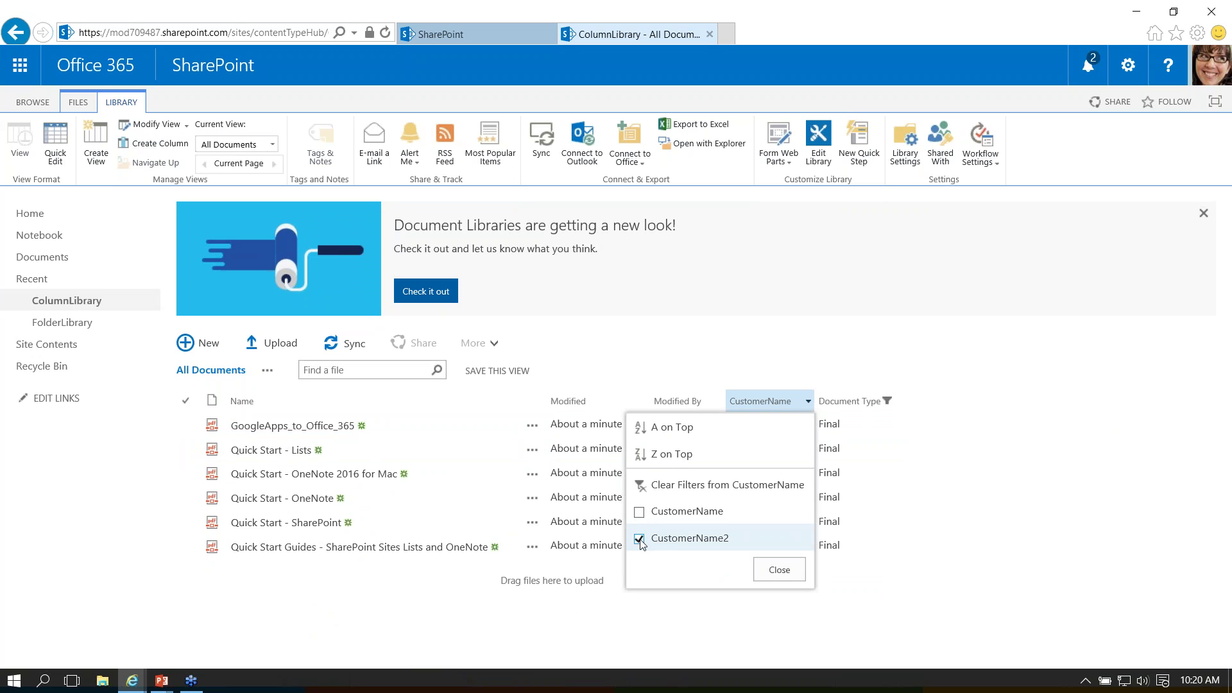
pyautogui.click(779, 568)
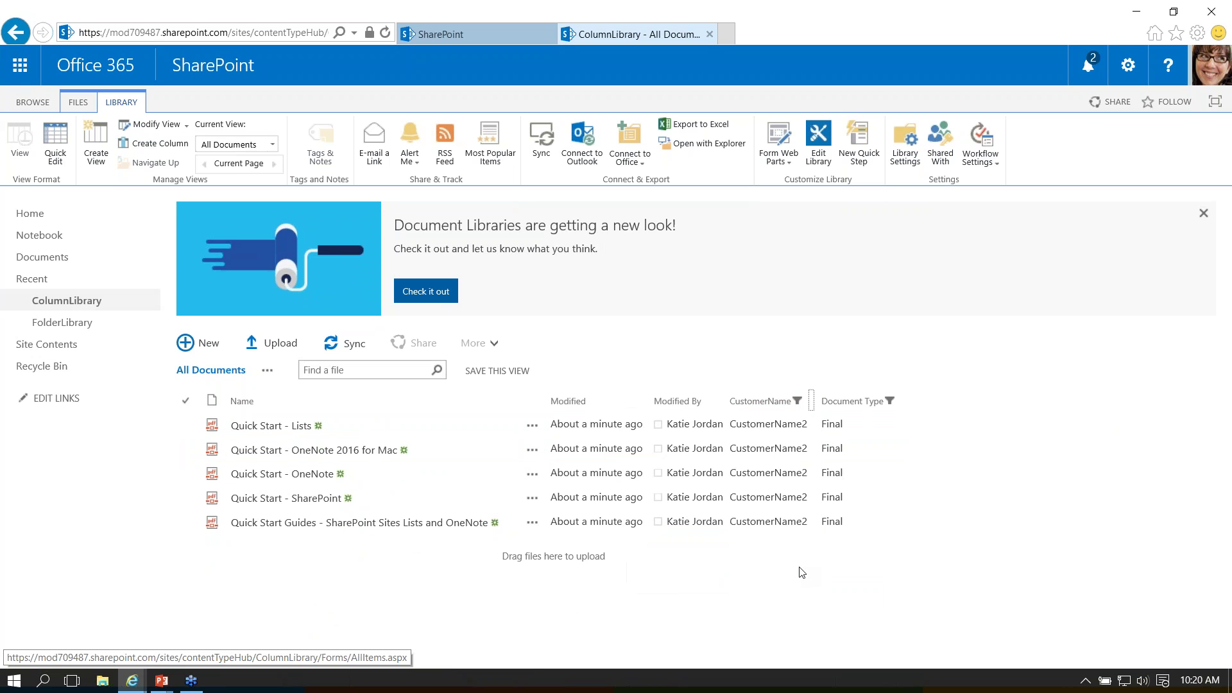
# - Clear the filters from the CustomerName and Document Type columns
pyautogui.click(811, 401)
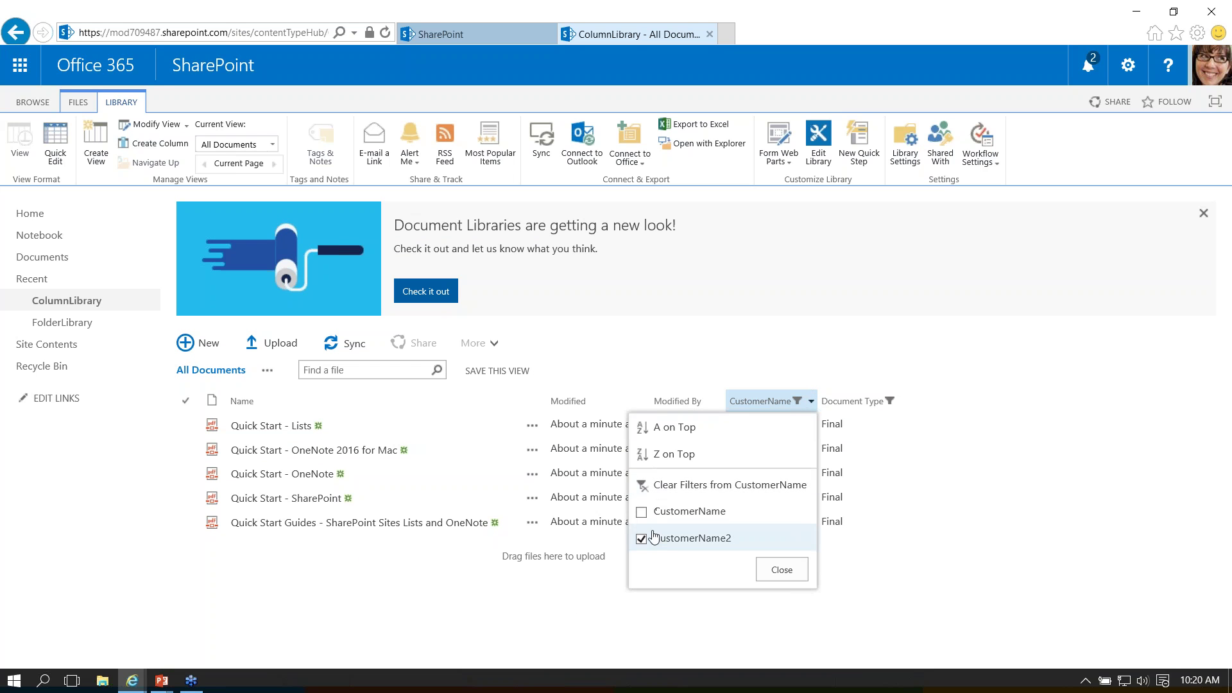
pyautogui.click(674, 486)
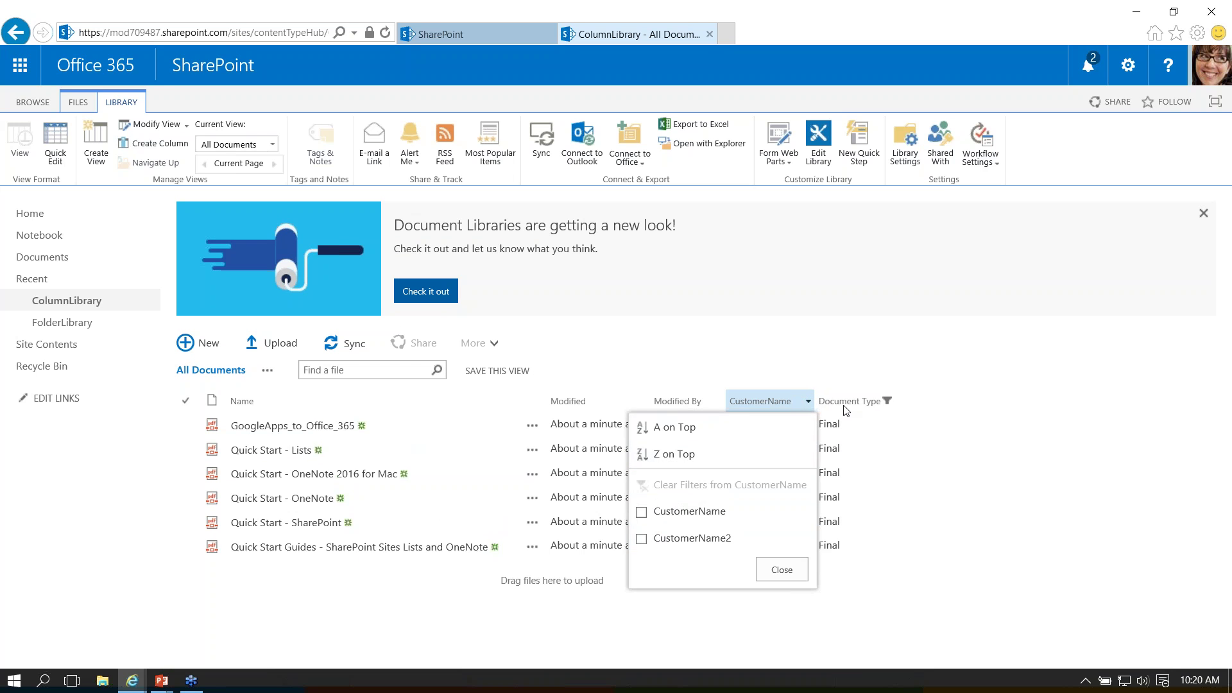
pyautogui.click(895, 402)
pyautogui.click(814, 458)
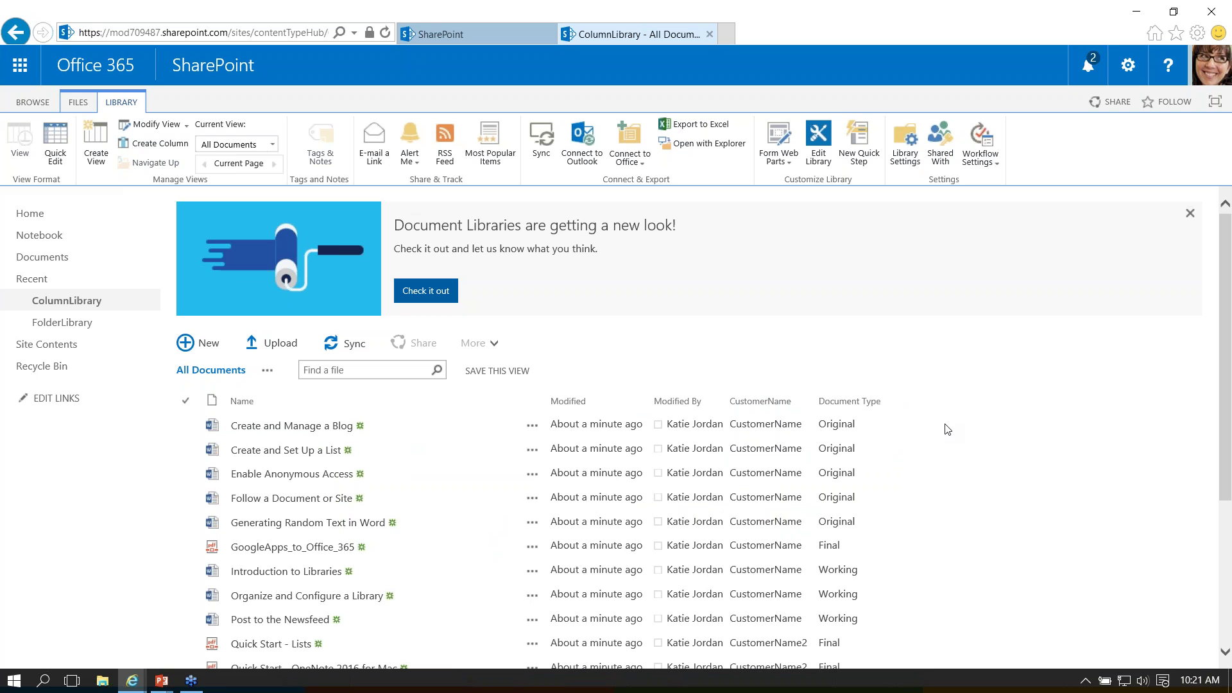
# - Filter the full library by CustomerName2, and switch the CustomerName filter to CustomerName
pyautogui.click(810, 403)
pyautogui.click(642, 542)
pyautogui.click(779, 569)
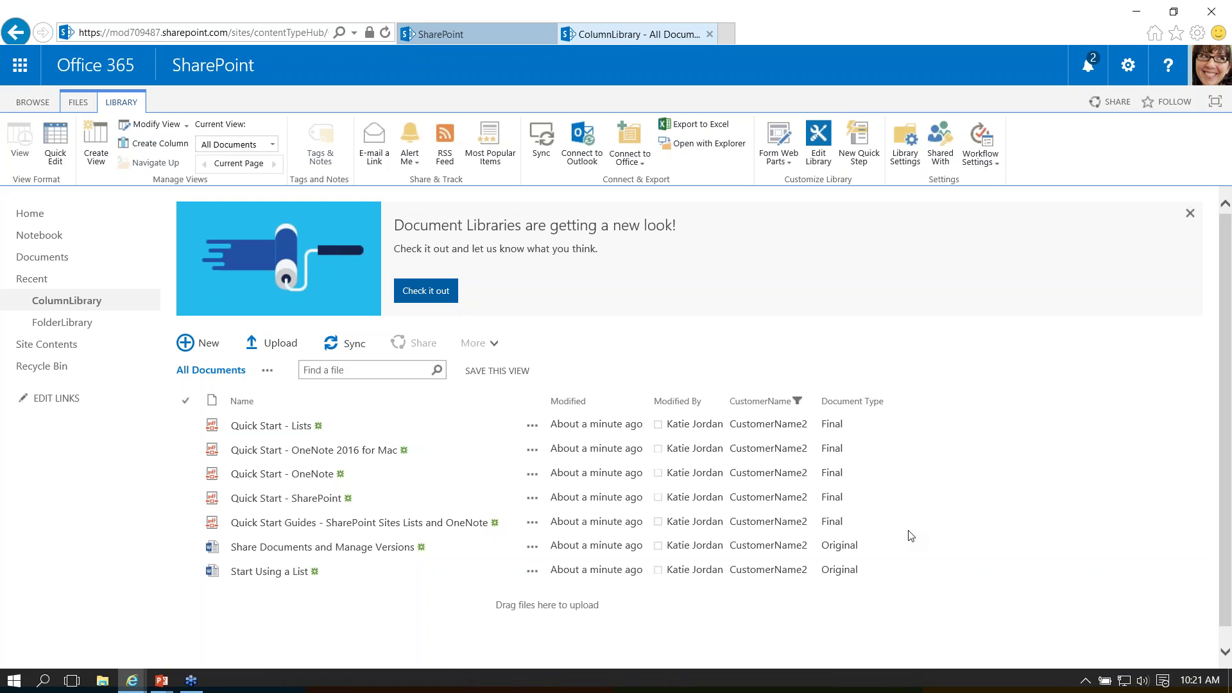
pyautogui.click(811, 401)
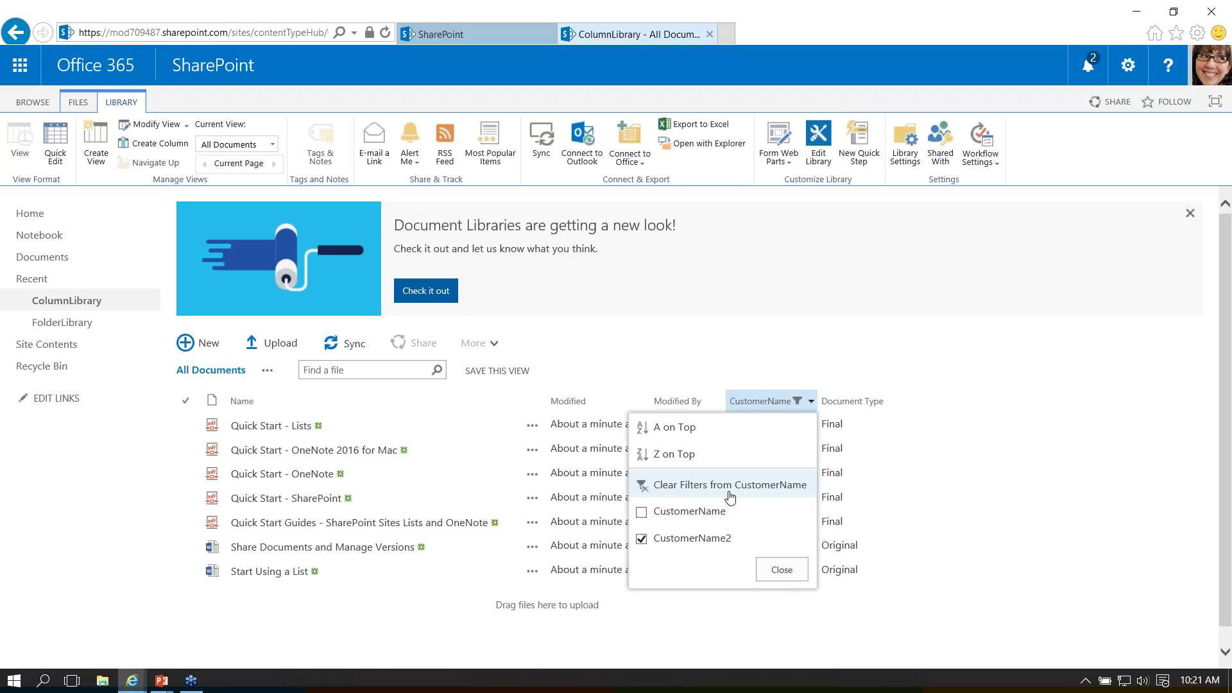
pyautogui.click(657, 539)
pyautogui.click(671, 511)
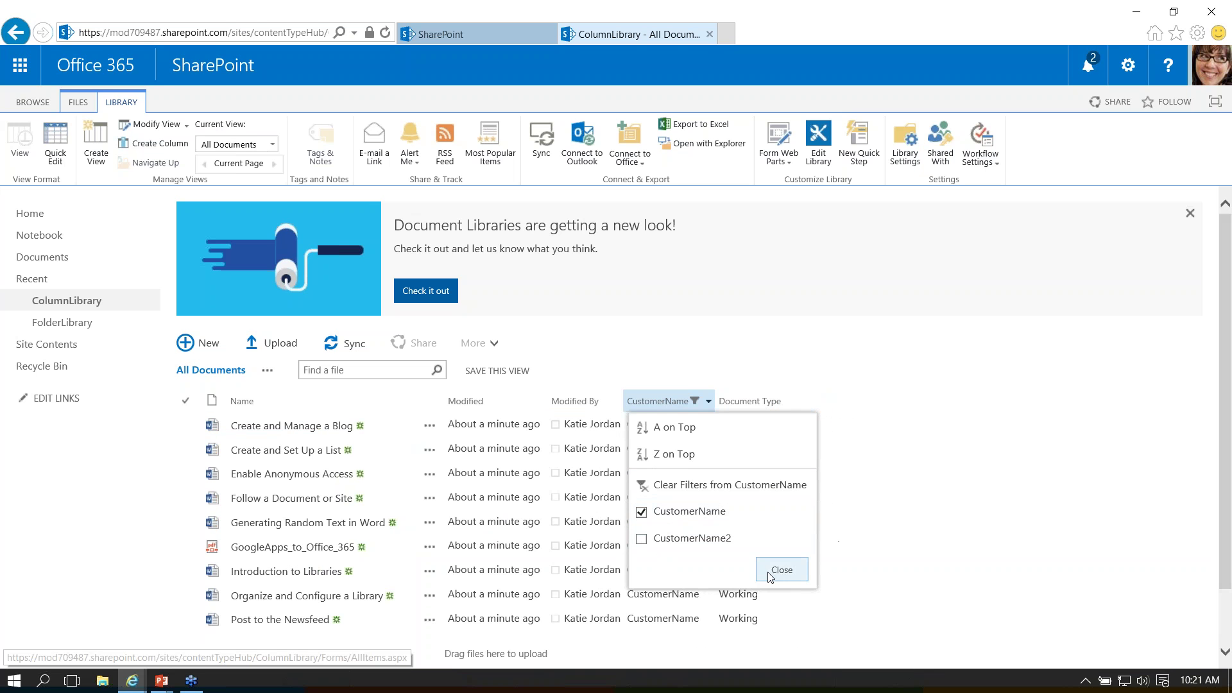
pyautogui.click(780, 570)
# - Look at the Document Type filter choices, close them unchanged, and clear the CustomerName filter
pyautogui.scroll(-1, 916, 488)
pyautogui.click(787, 334)
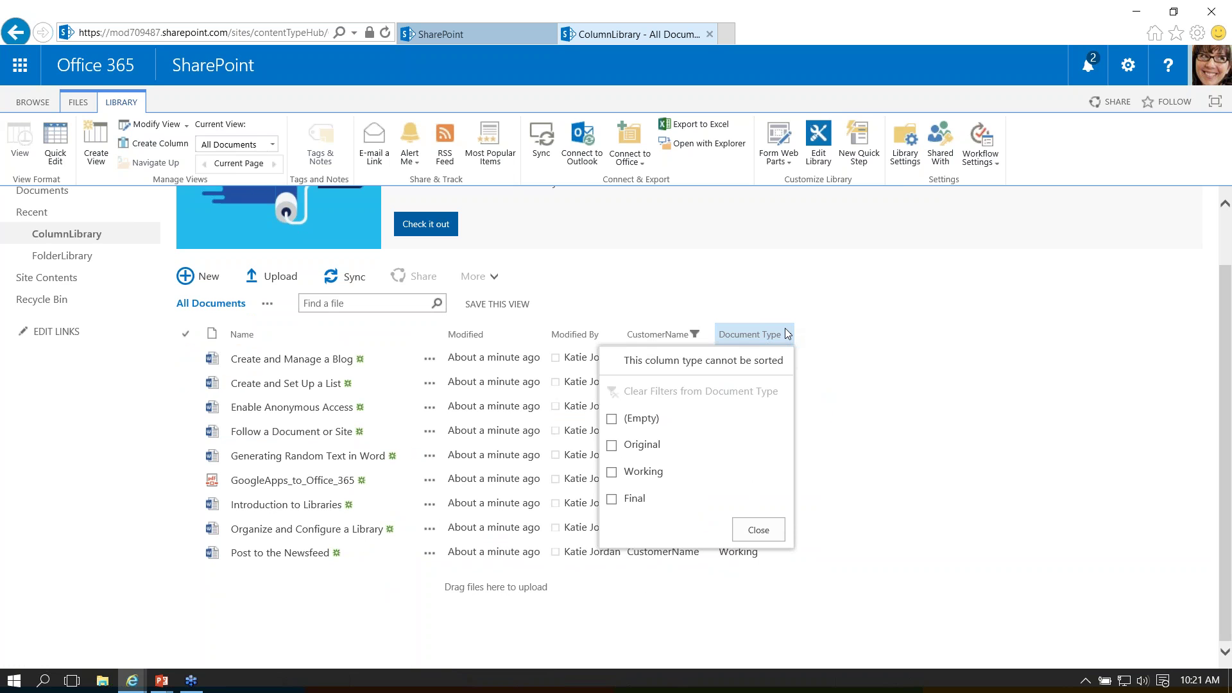
pyautogui.click(858, 353)
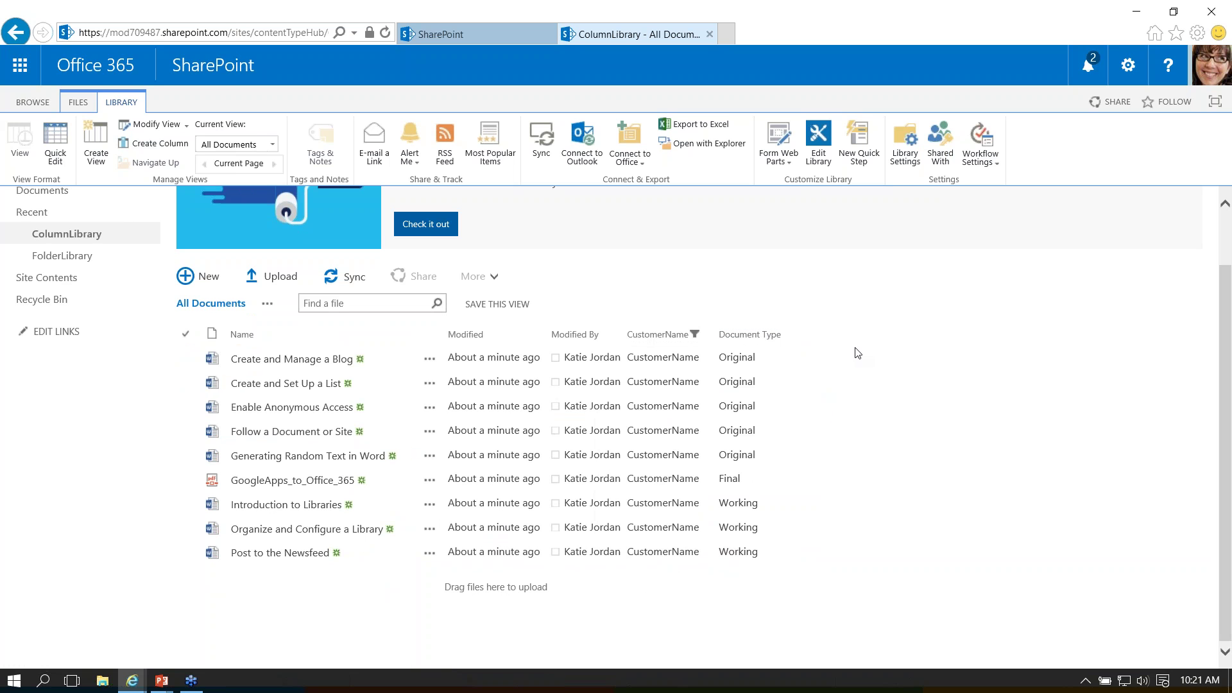
pyautogui.click(706, 335)
pyautogui.click(597, 417)
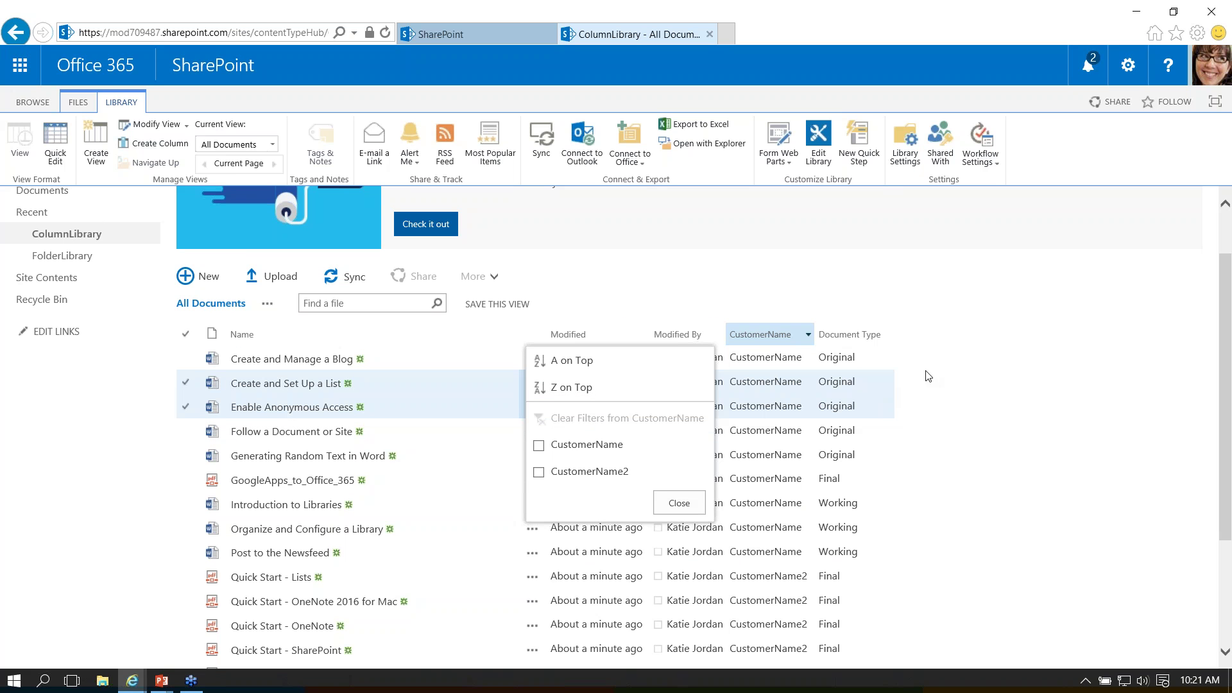
pyautogui.click(947, 361)
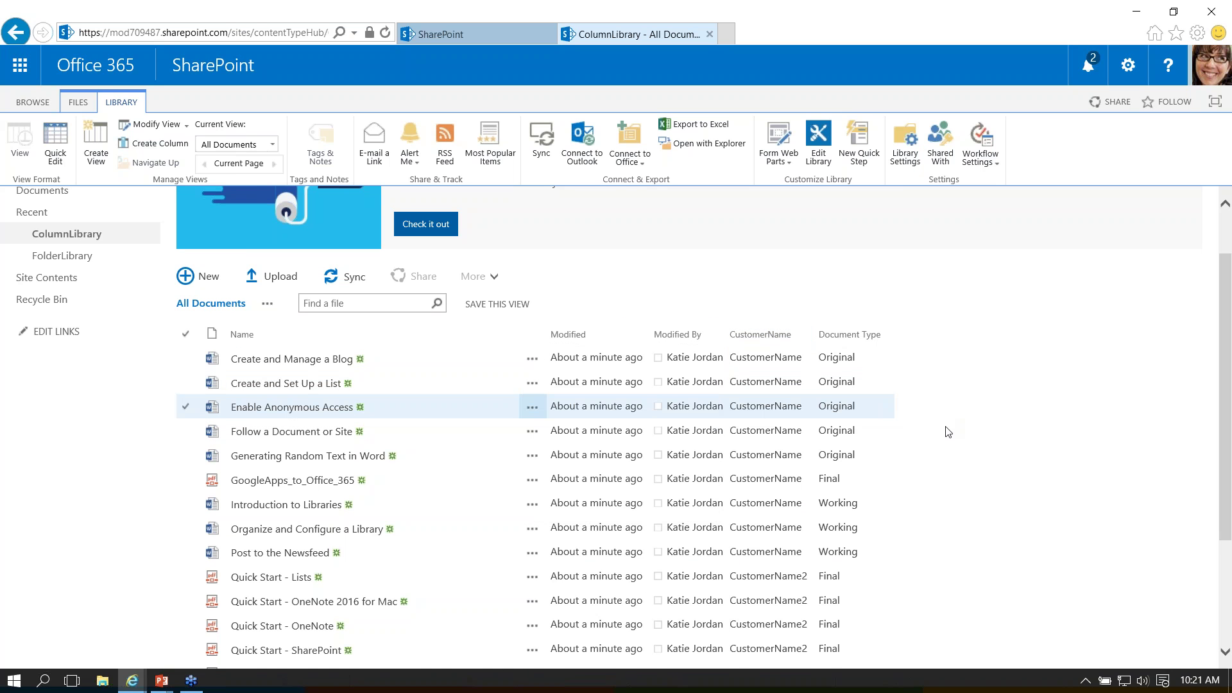
pyautogui.scroll(1, 949, 427)
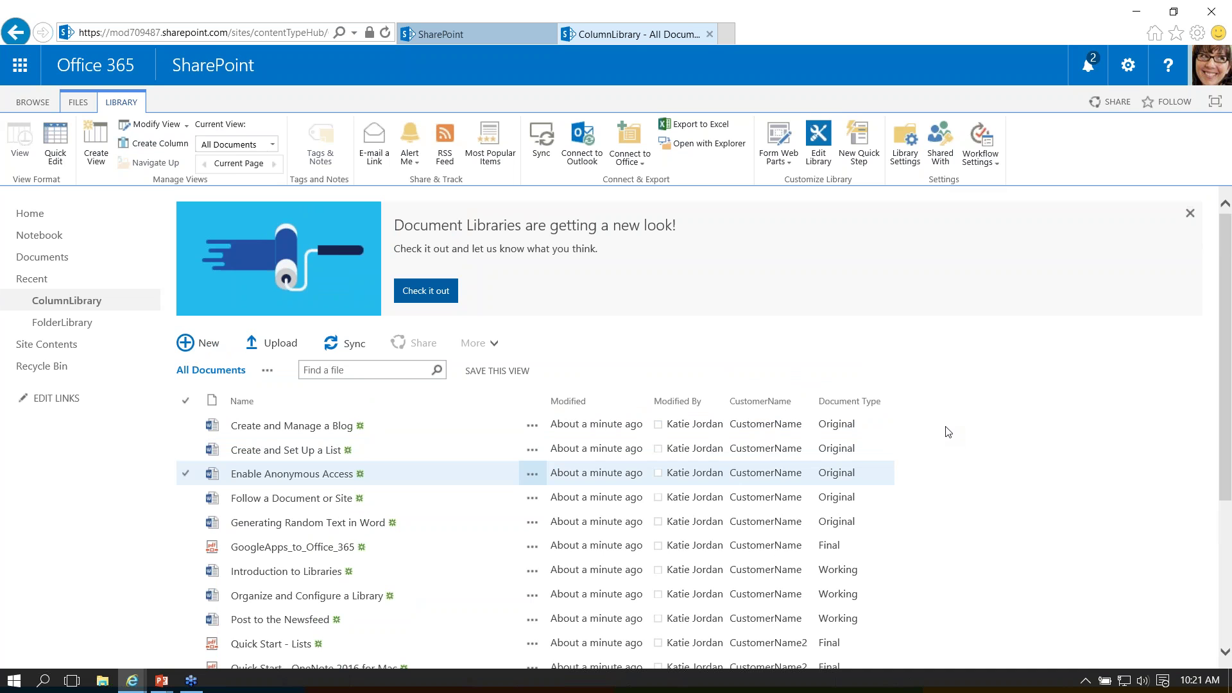
pyautogui.scroll(-4, 947, 430)
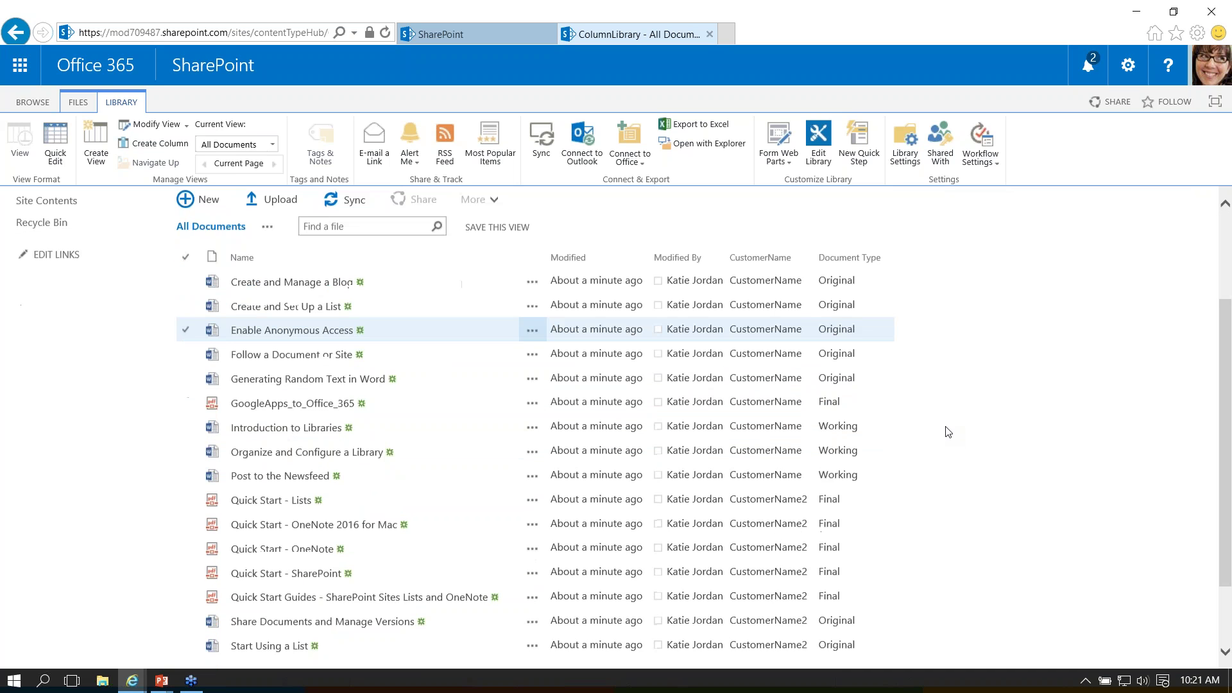
pyautogui.keyDown('ctrl'); pyautogui.click(615, 503); pyautogui.keyUp('ctrl')
pyautogui.scroll(4, 616, 488)
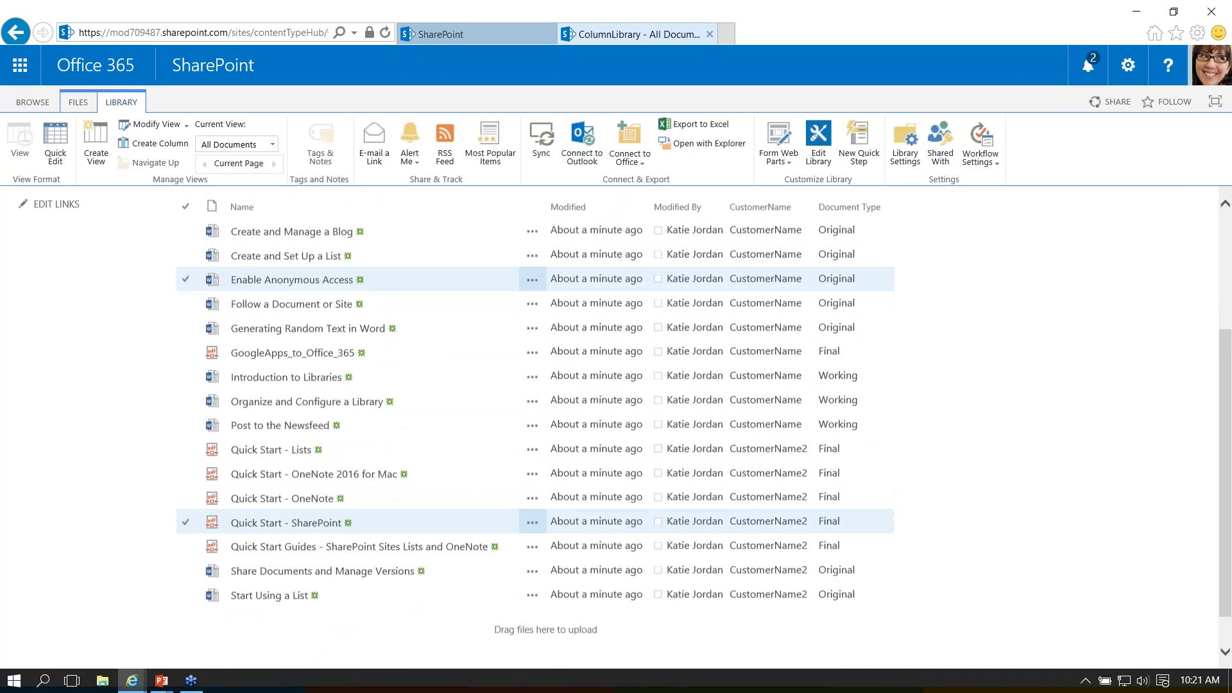
pyautogui.click(633, 502)
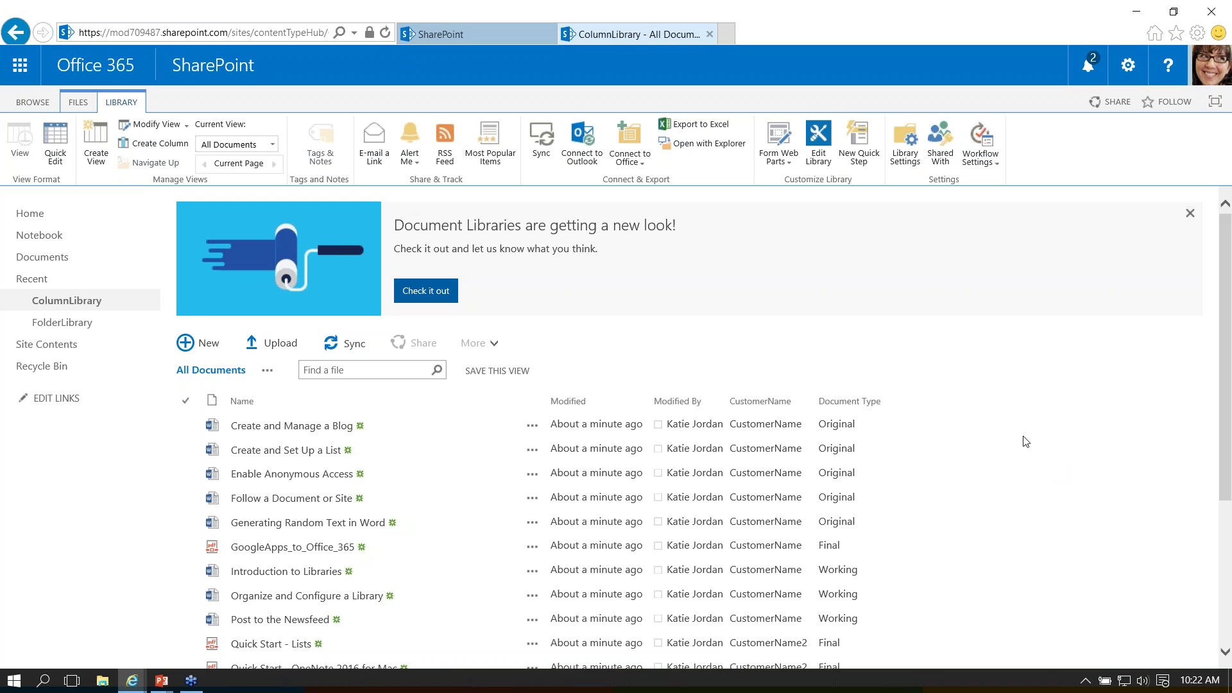
# - Reload the ColumnLibrary page and look through its tagged documents
pyautogui.click(384, 33)
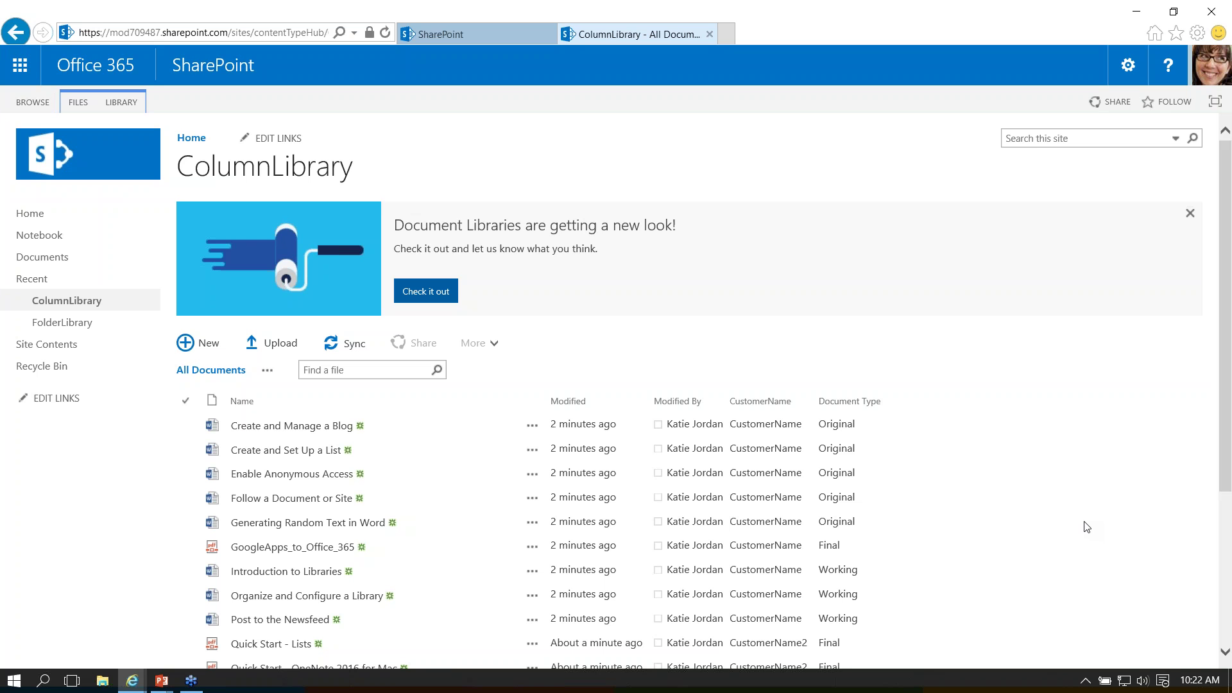
pyautogui.scroll(-3, 912, 521)
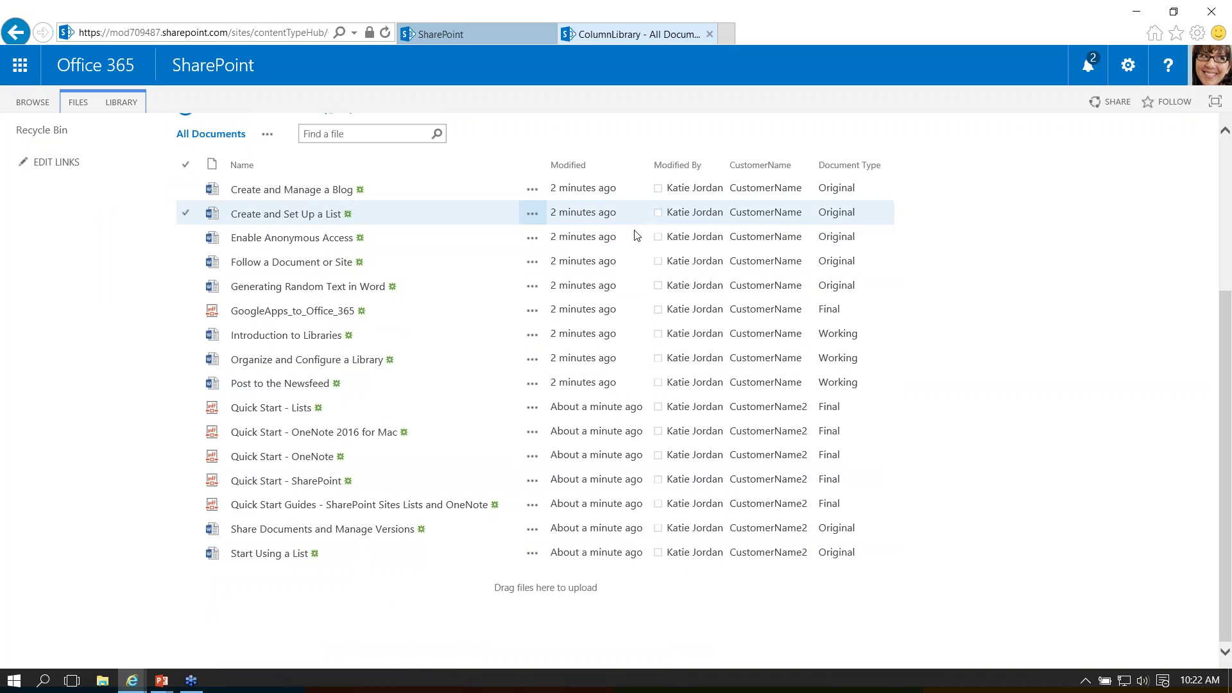
pyautogui.scroll(3, 624, 395)
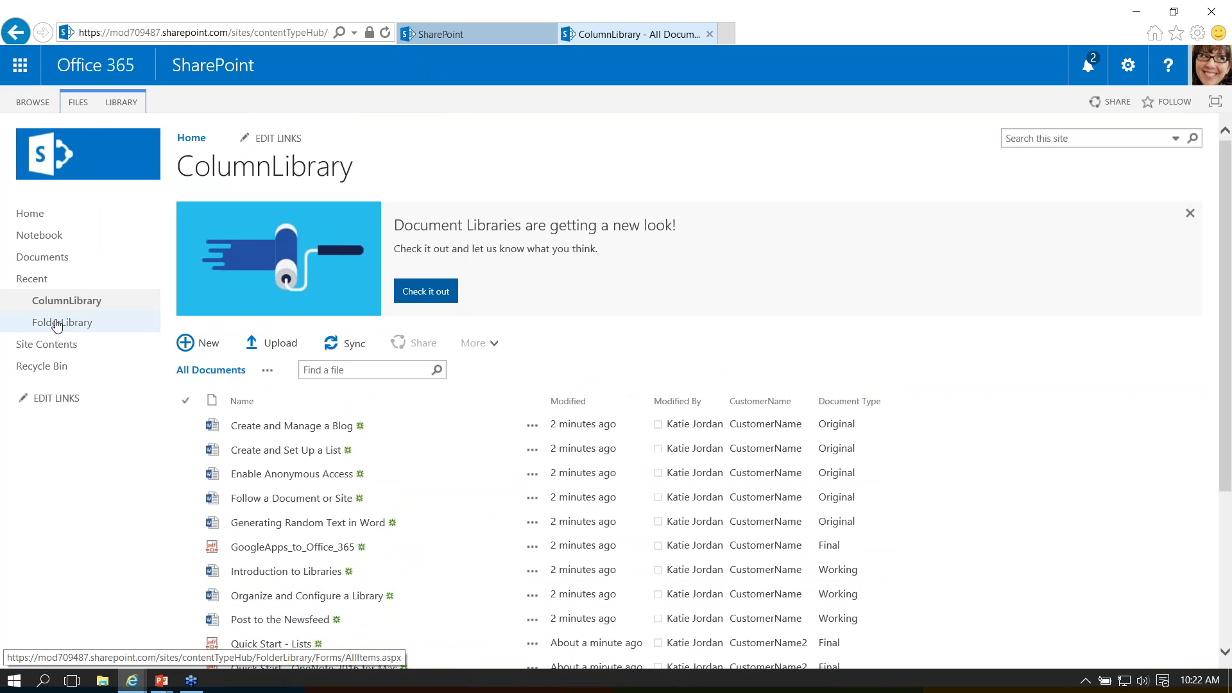
# - Switch to the PowerPoint slide show and go back to the first Folders vs. Custom Columns slide
pyautogui.hotkey('alt', 'Tab')
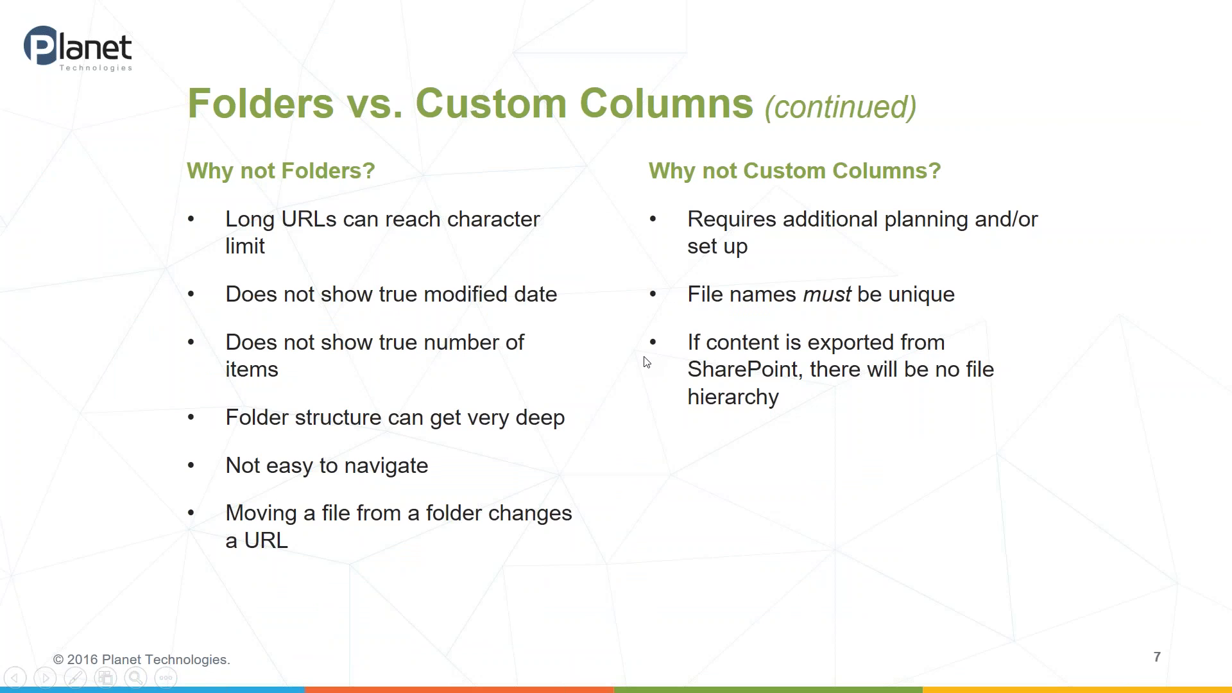
pyautogui.press('Left')
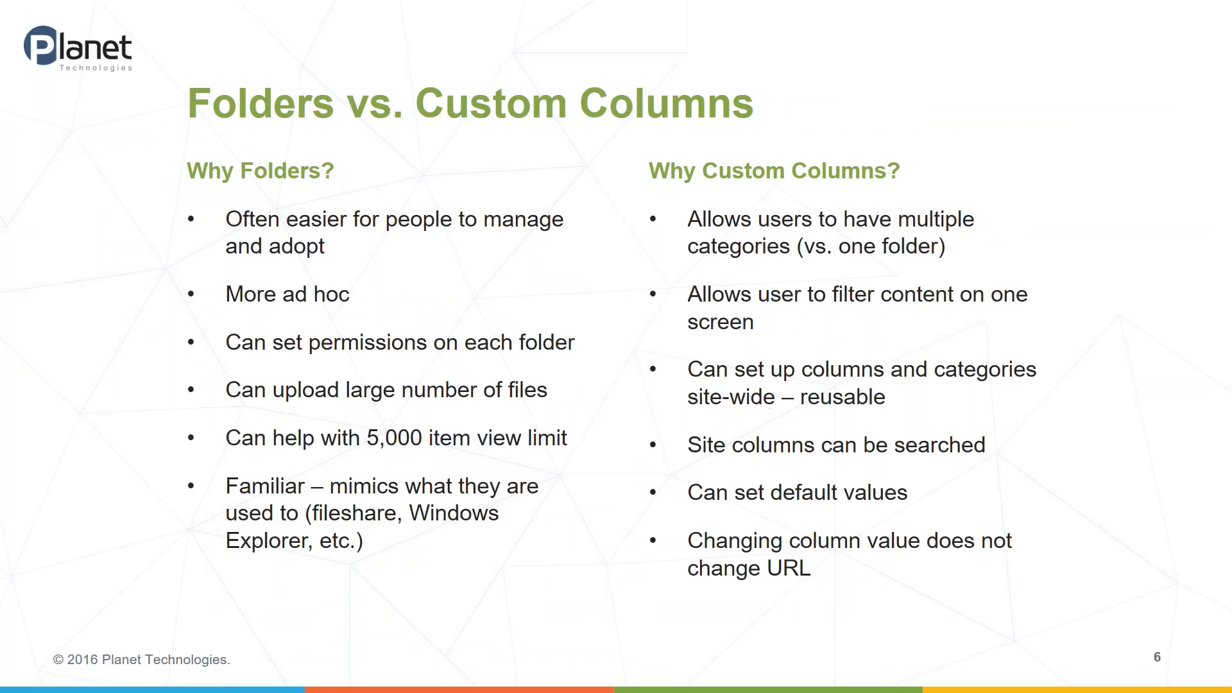